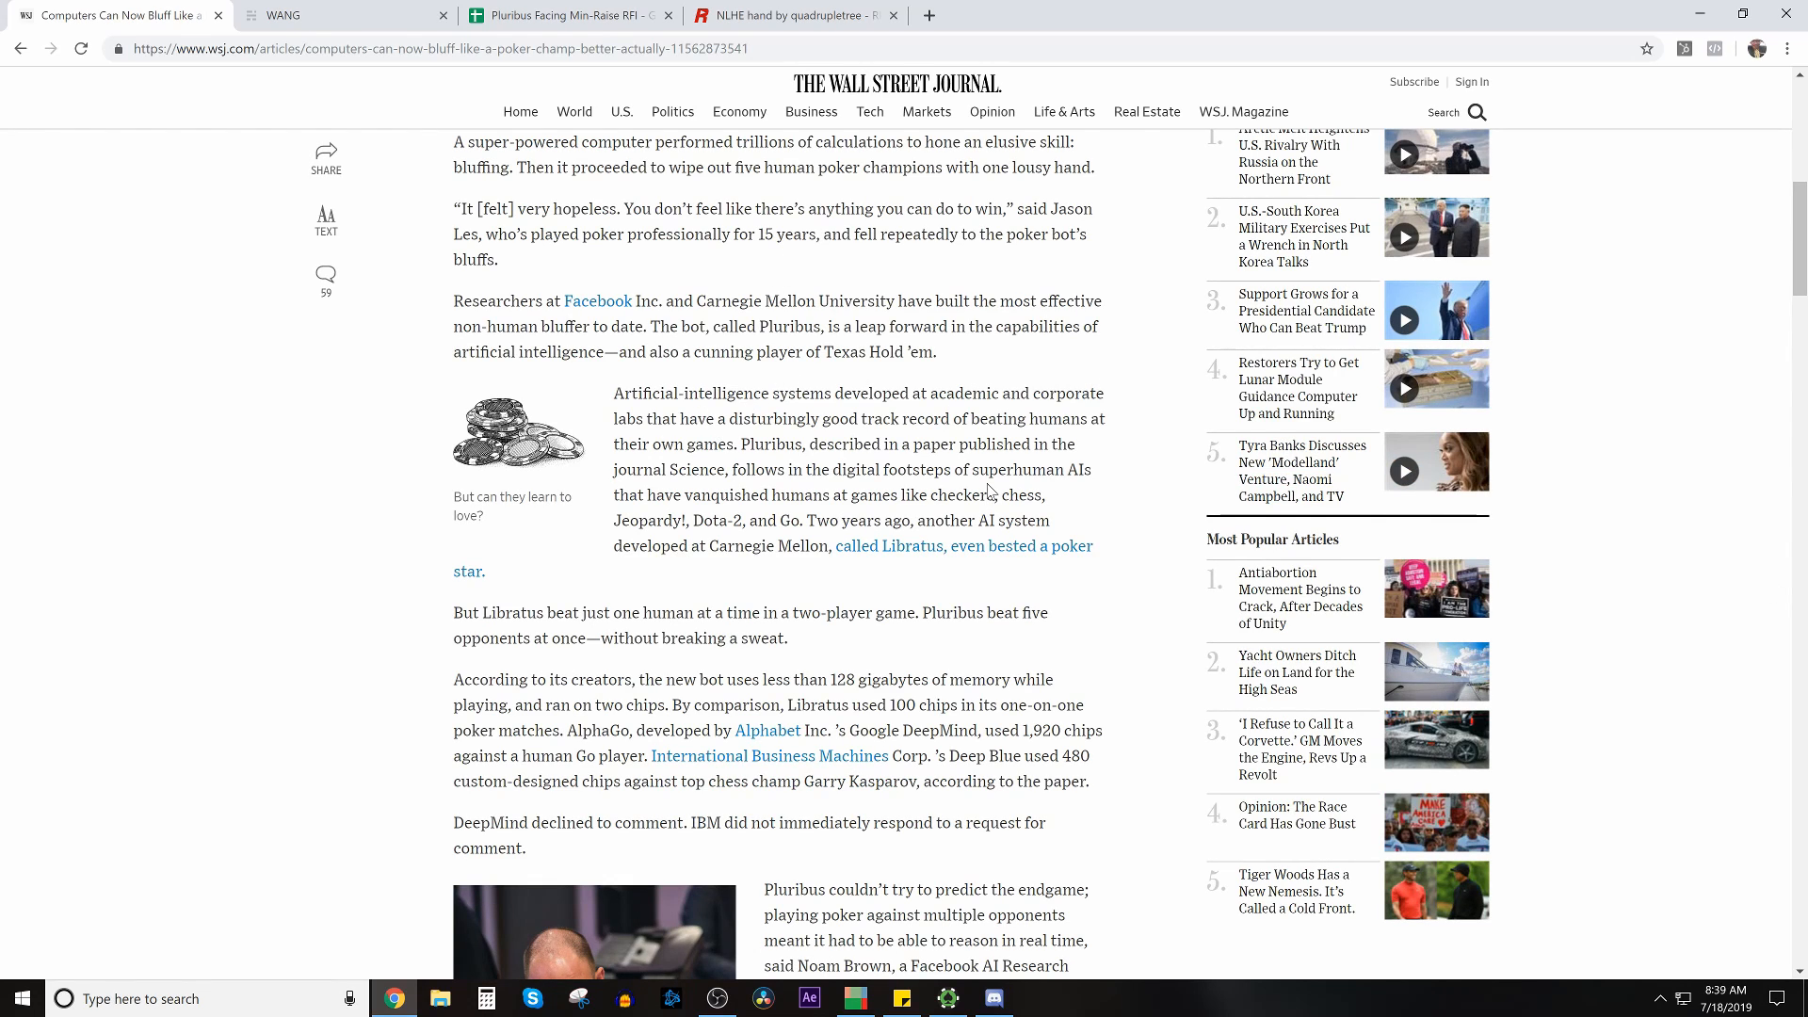
Step: Read the Wall Street Journal article on Pluribus, highlighting the list of games AI has beaten and the no-comment line
left_click_drag(930, 495, 682, 520)
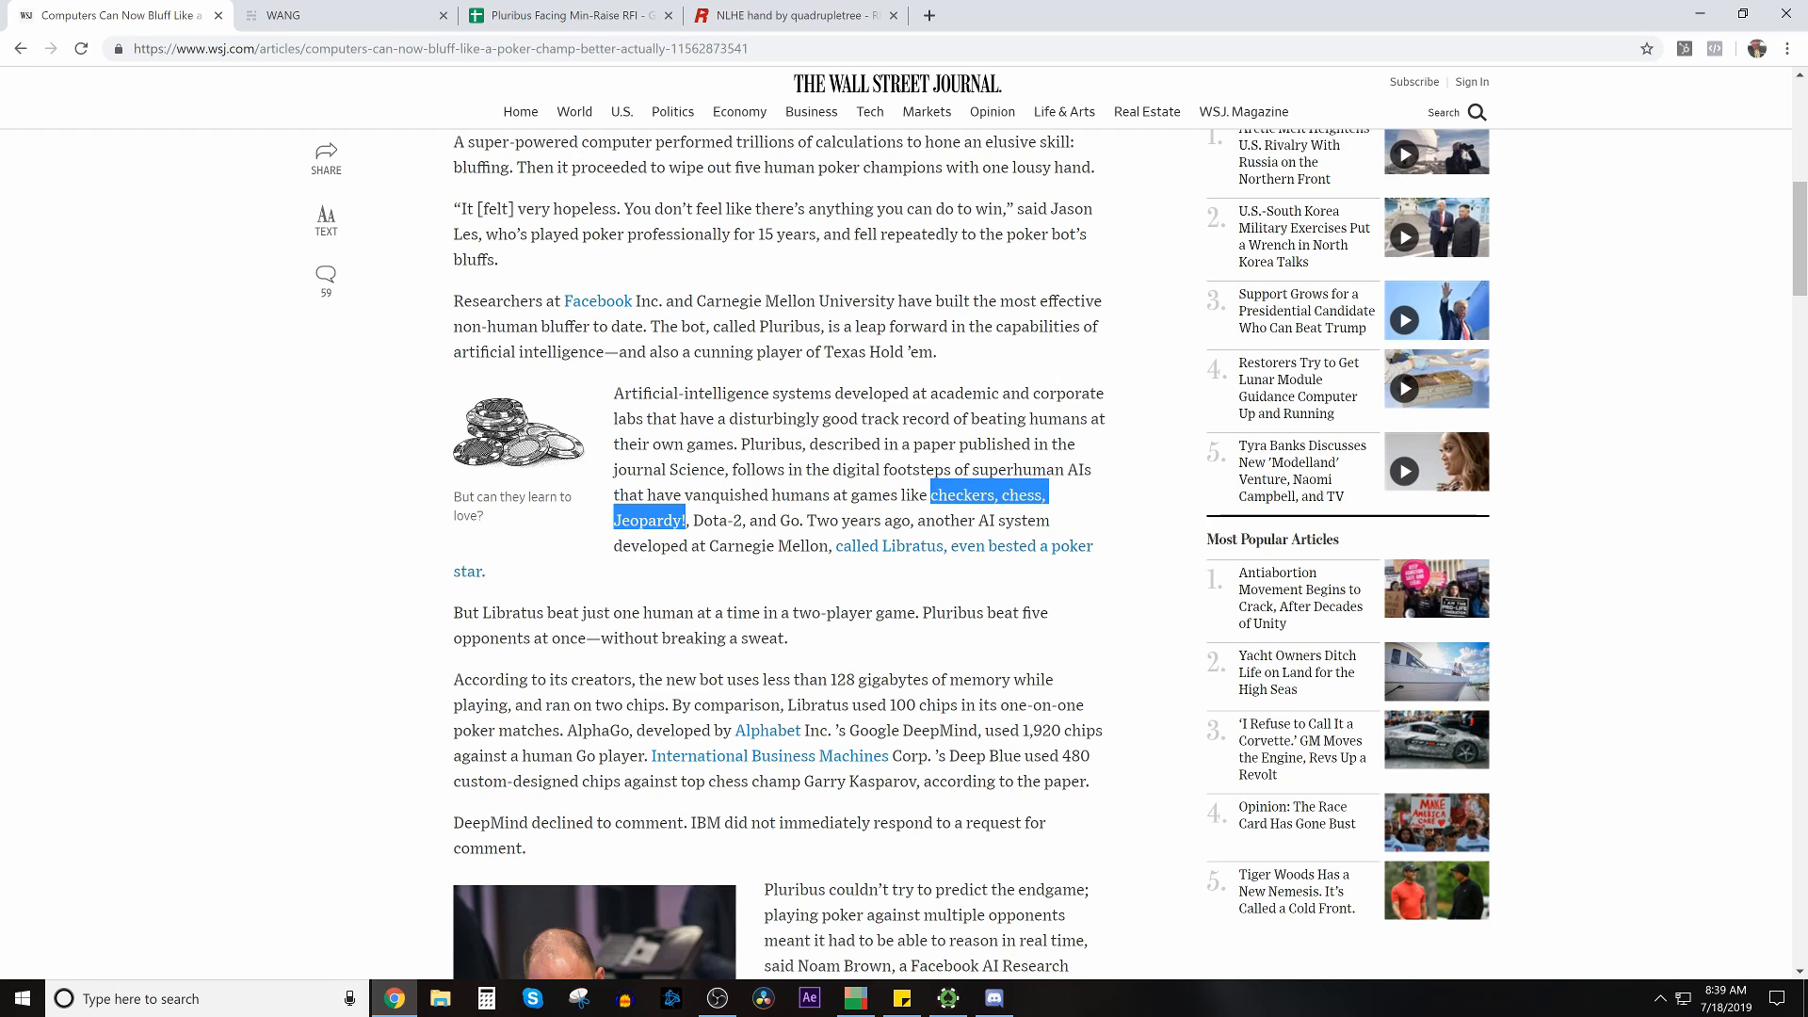
scroll(1777, 317, "down", 7)
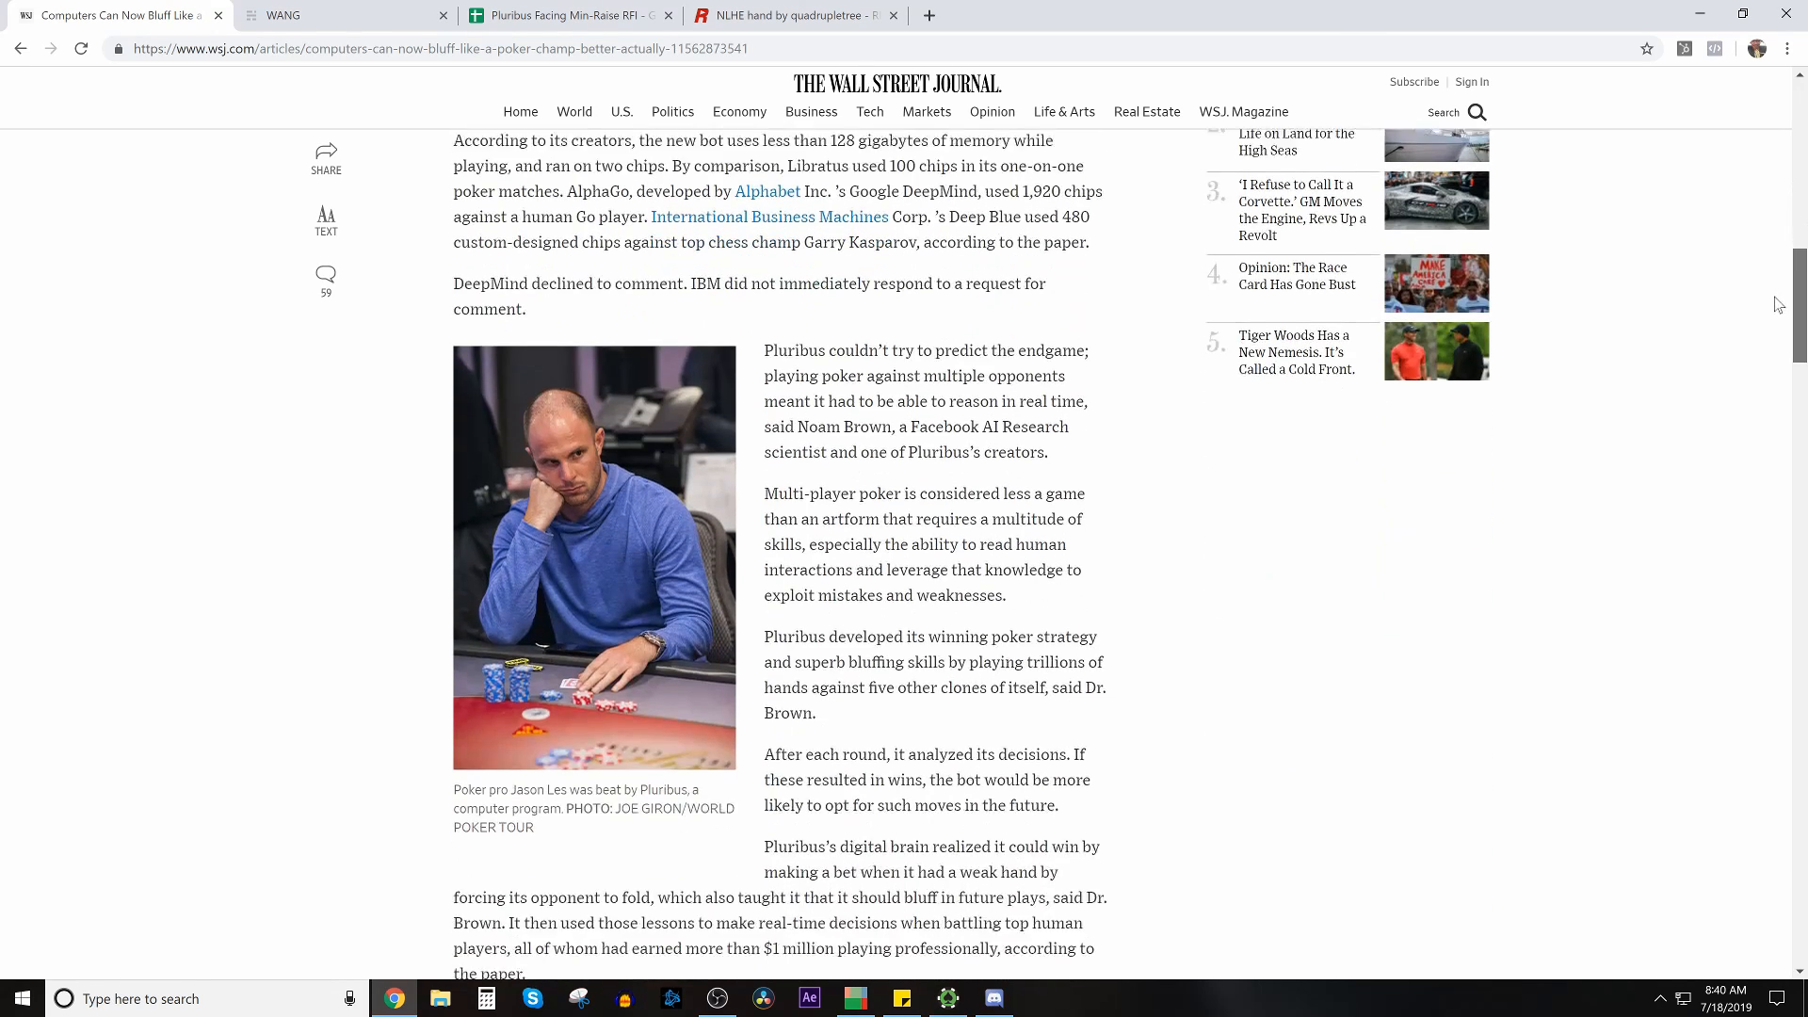
scroll(1778, 318, "down", 7)
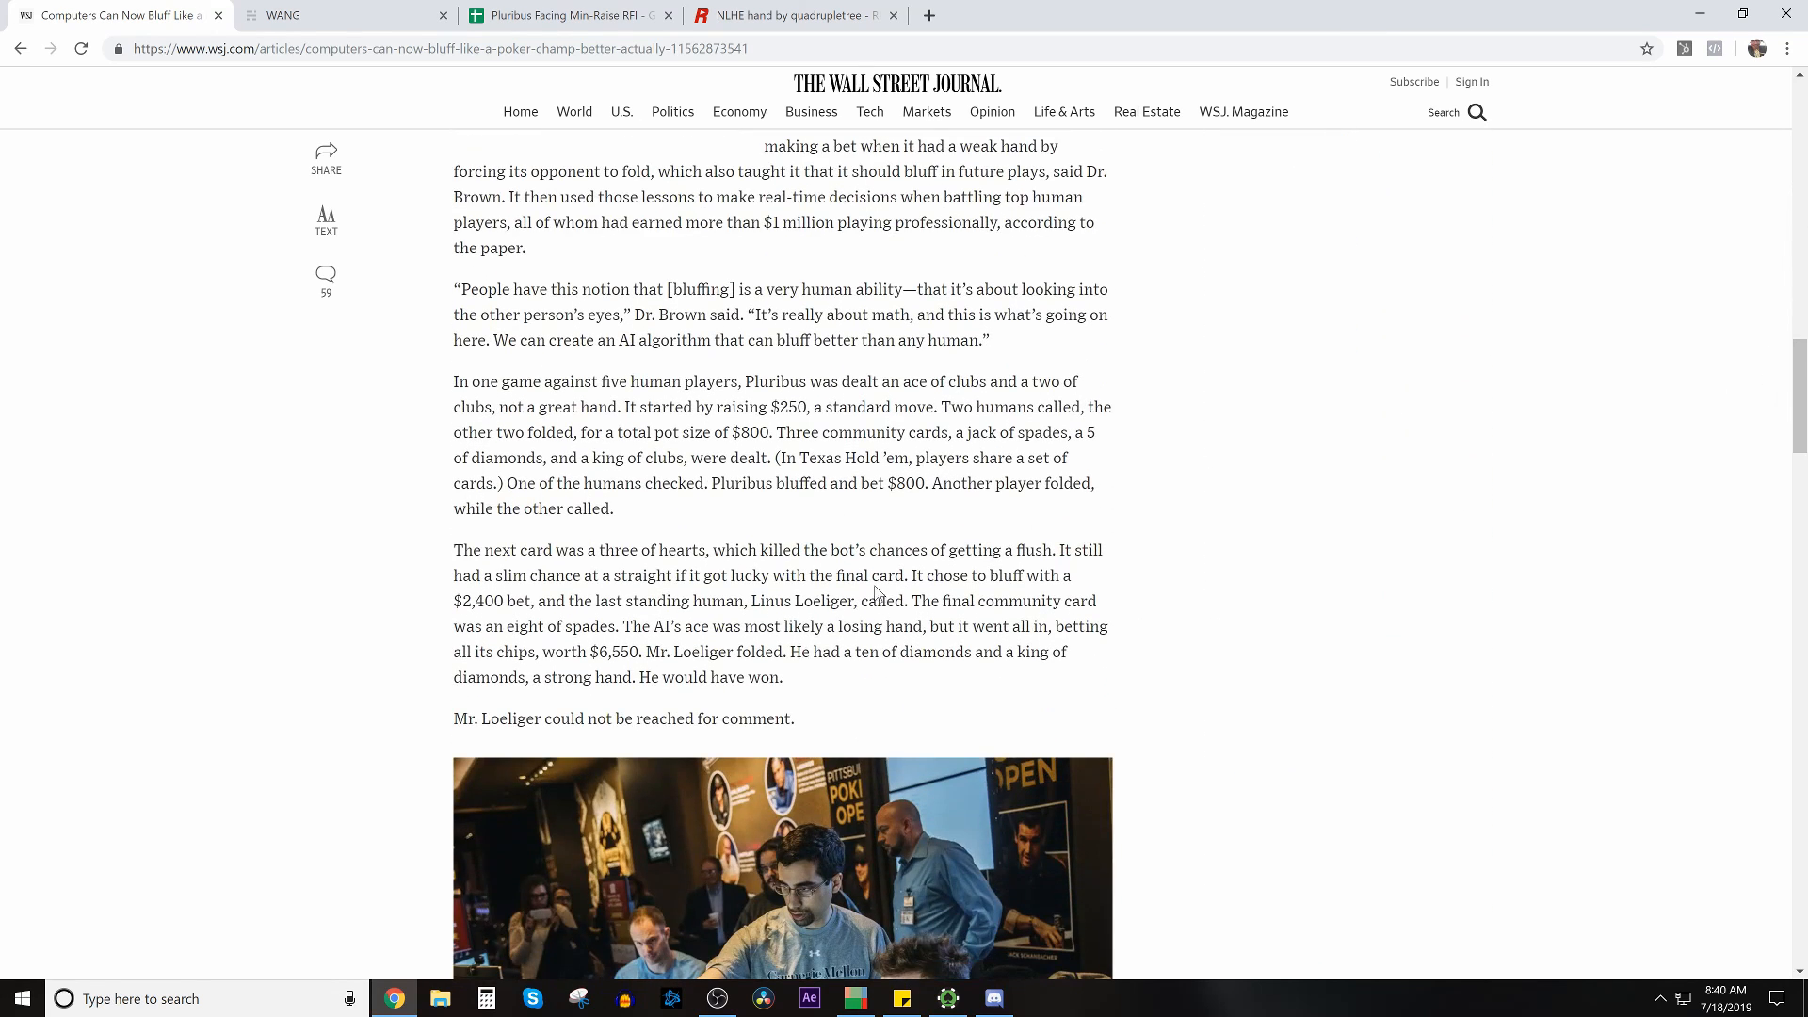
left_click_drag(452, 725, 851, 715)
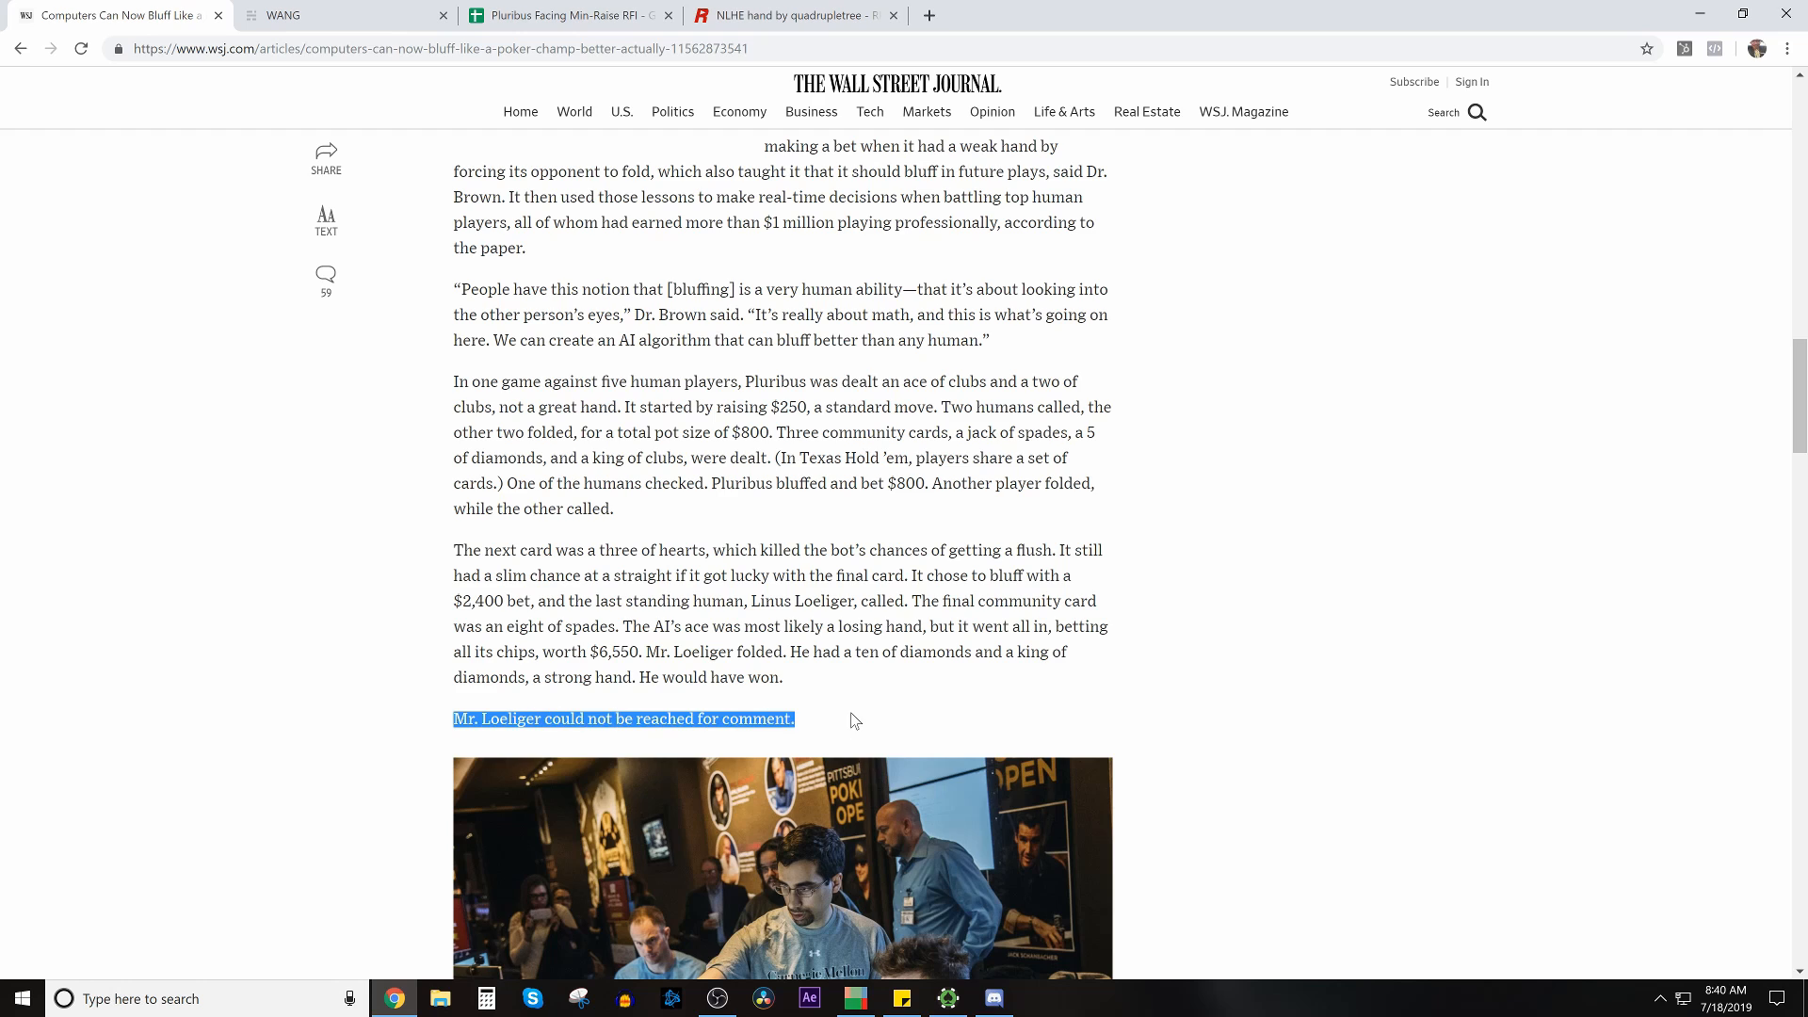
scroll(1672, 589, "down", 20)
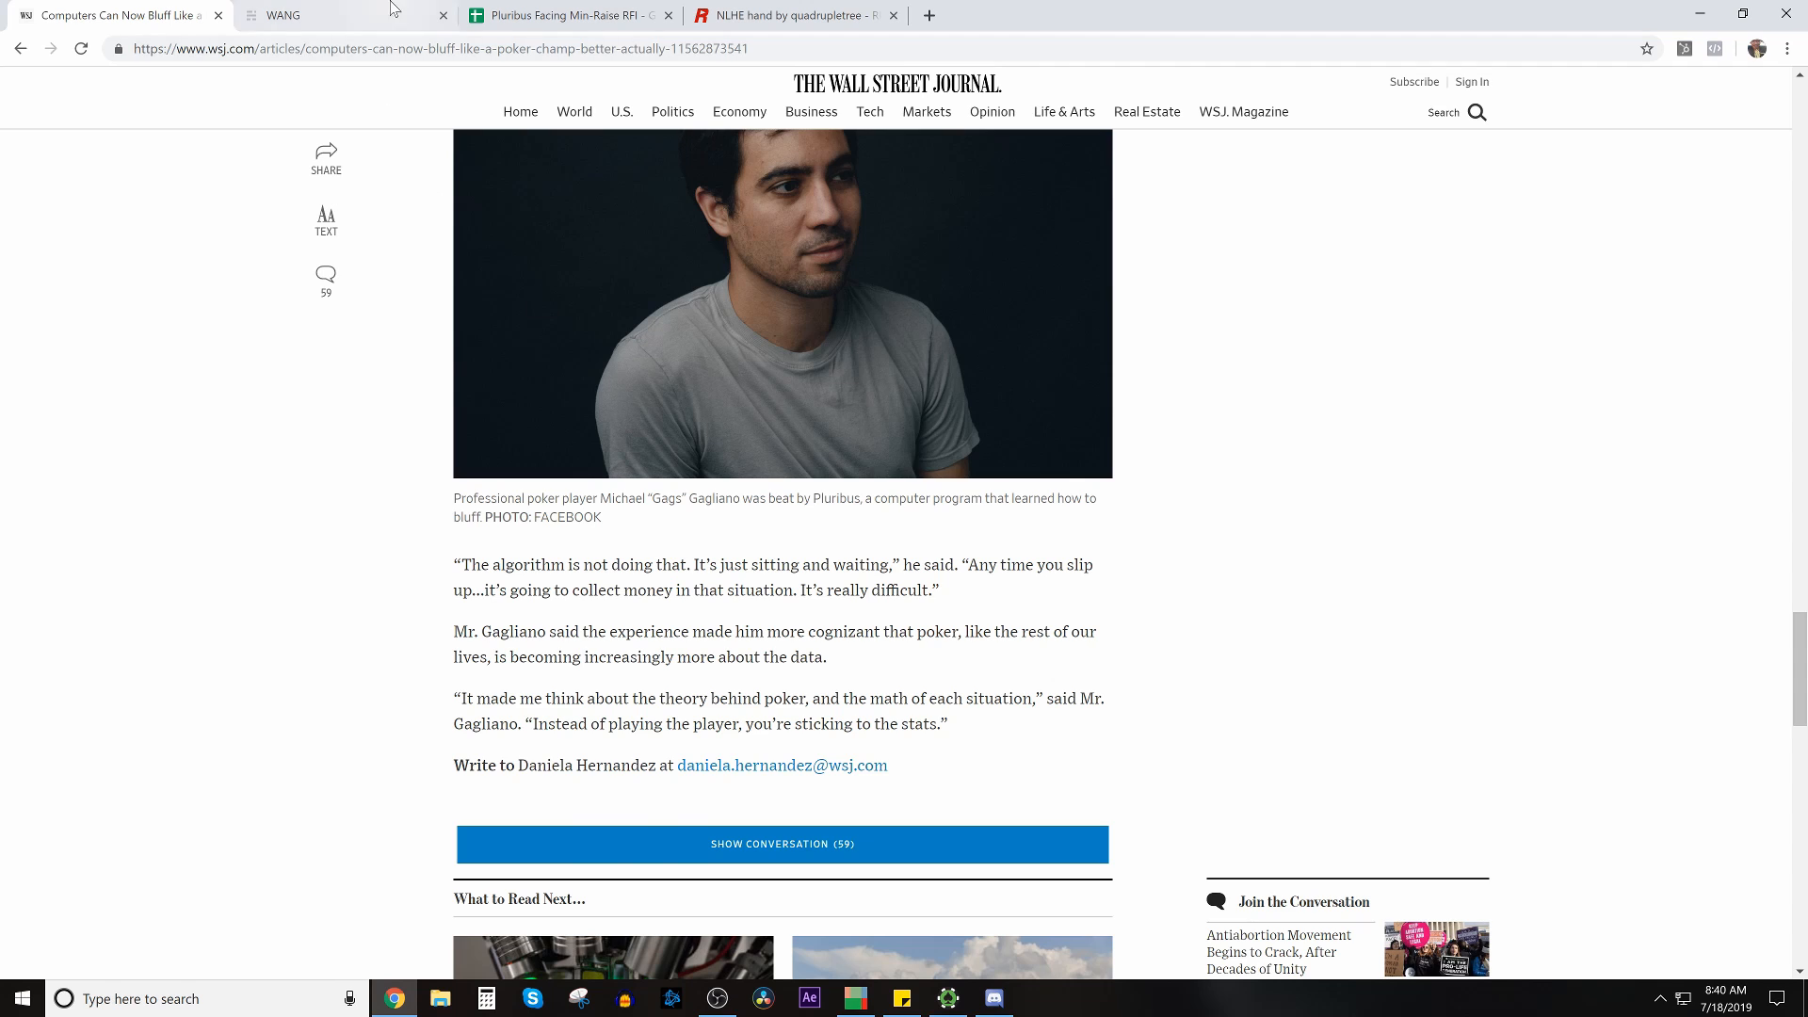
Step: Open the blog post "Let's analyze Pluribus's Hands!" and review its sample hand format, results graph and preflop hand charts
left_click(356, 20)
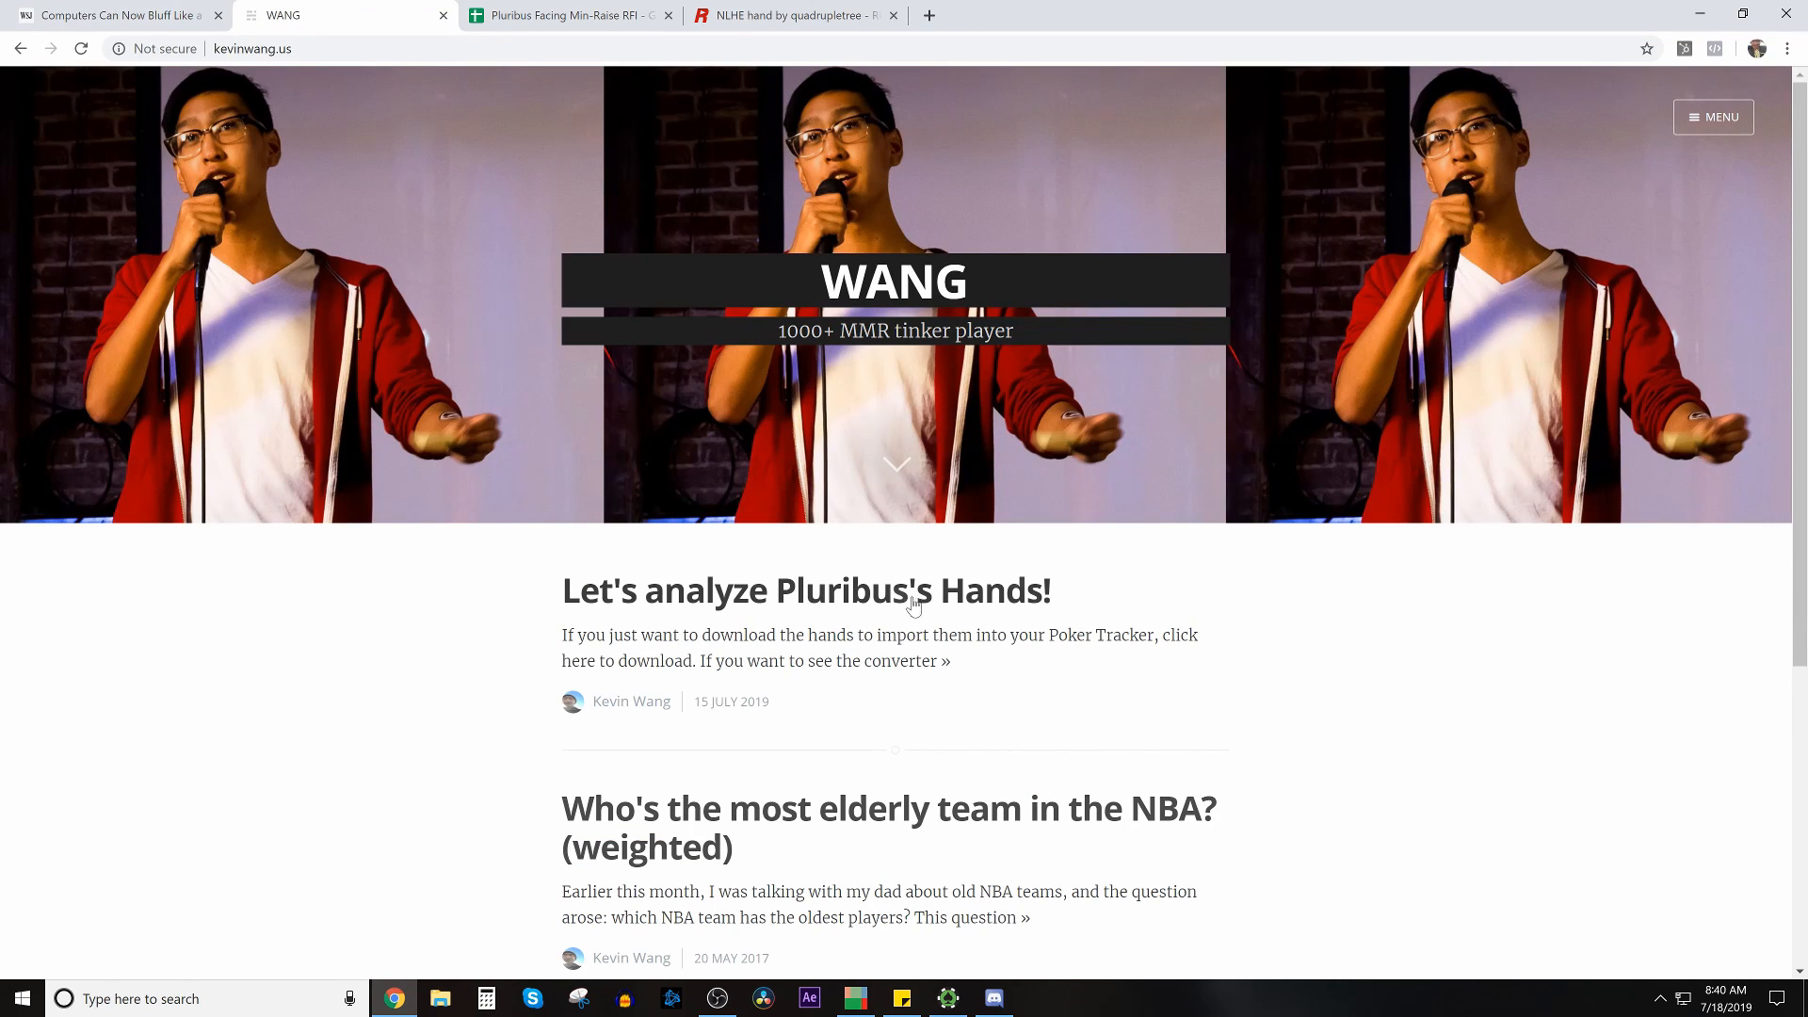
left_click(729, 594)
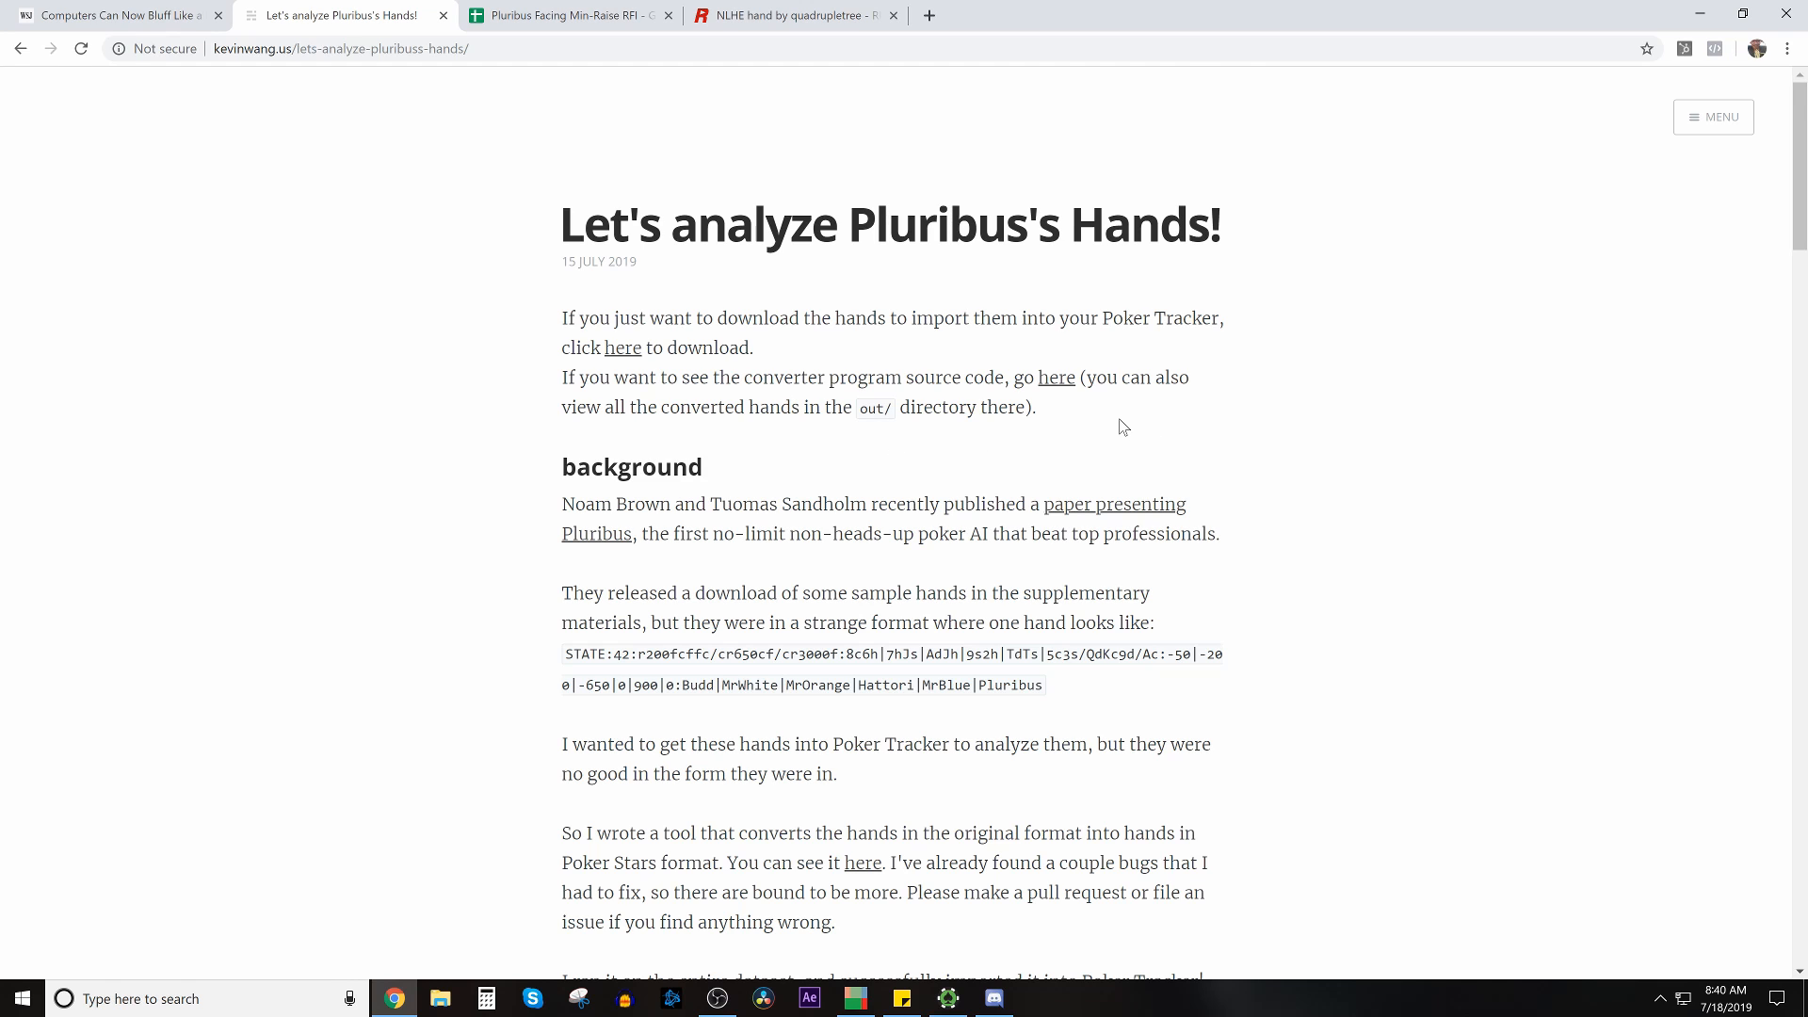
left_click_drag(556, 662, 1253, 660)
left_click(1253, 659)
left_click(1801, 657)
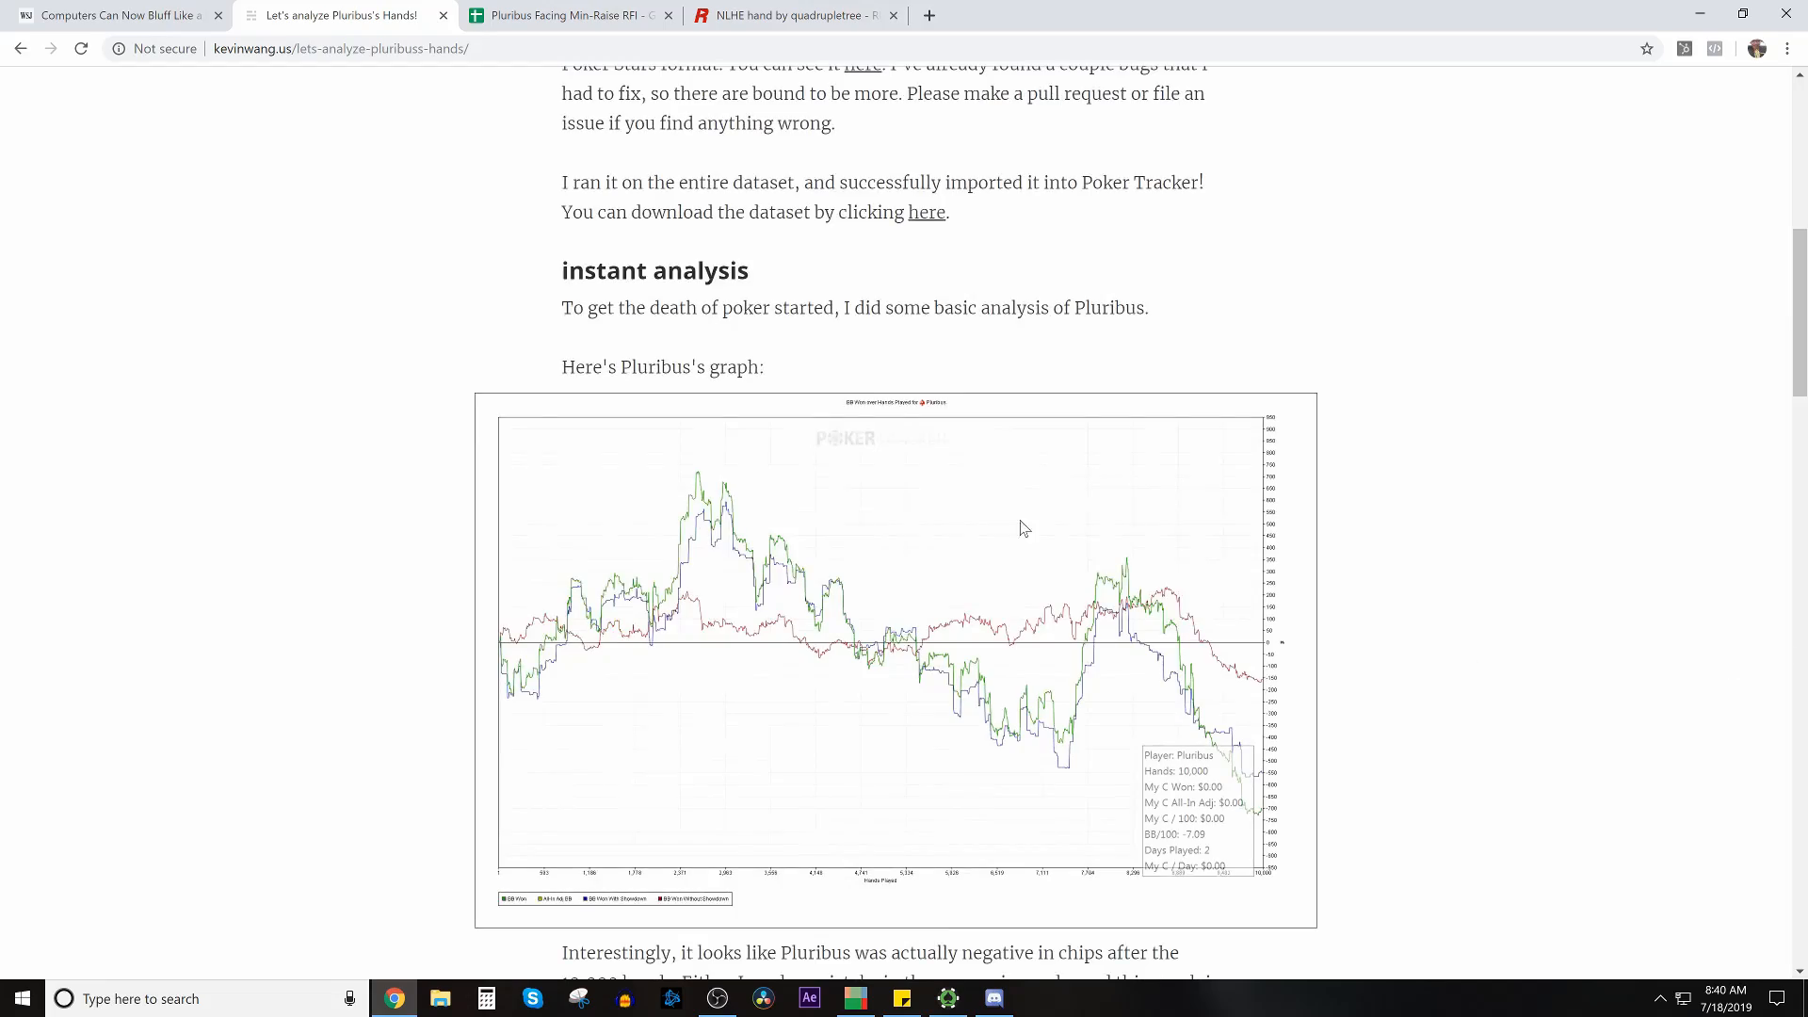
key("Page_Down")
left_click(1806, 780)
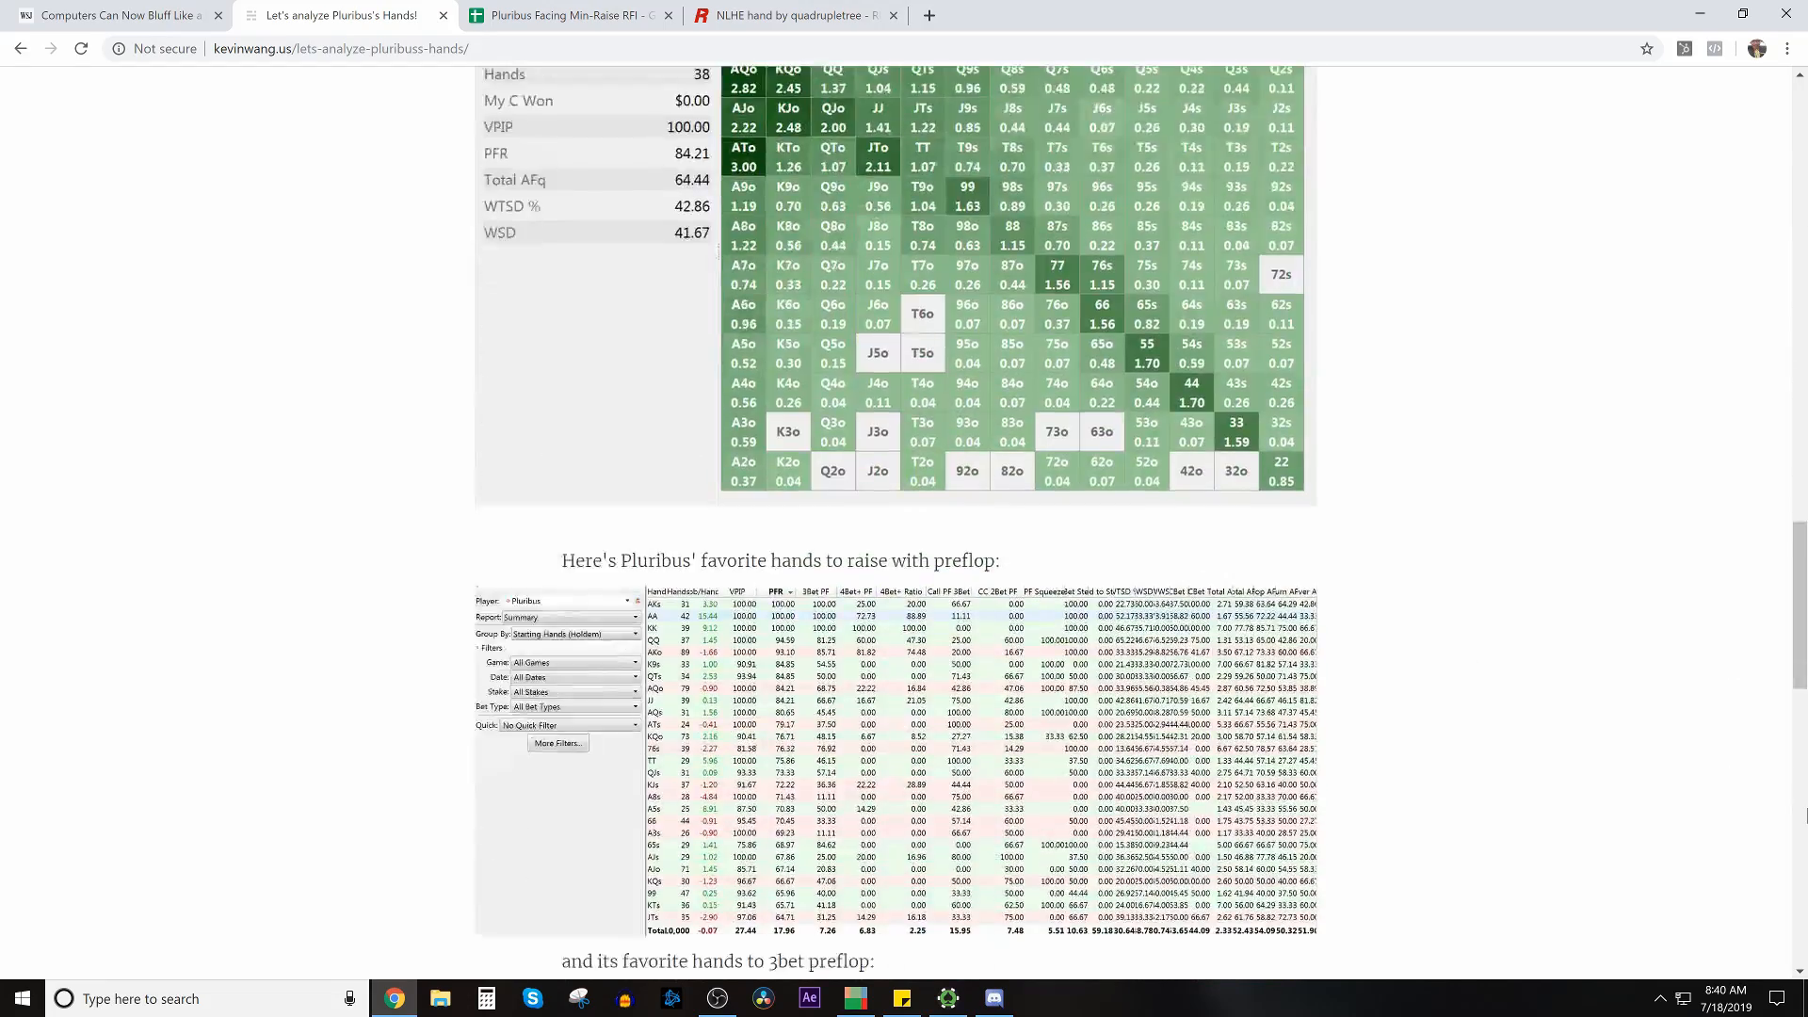
left_click(1807, 779)
left_click_drag(1799, 700, 1797, 160)
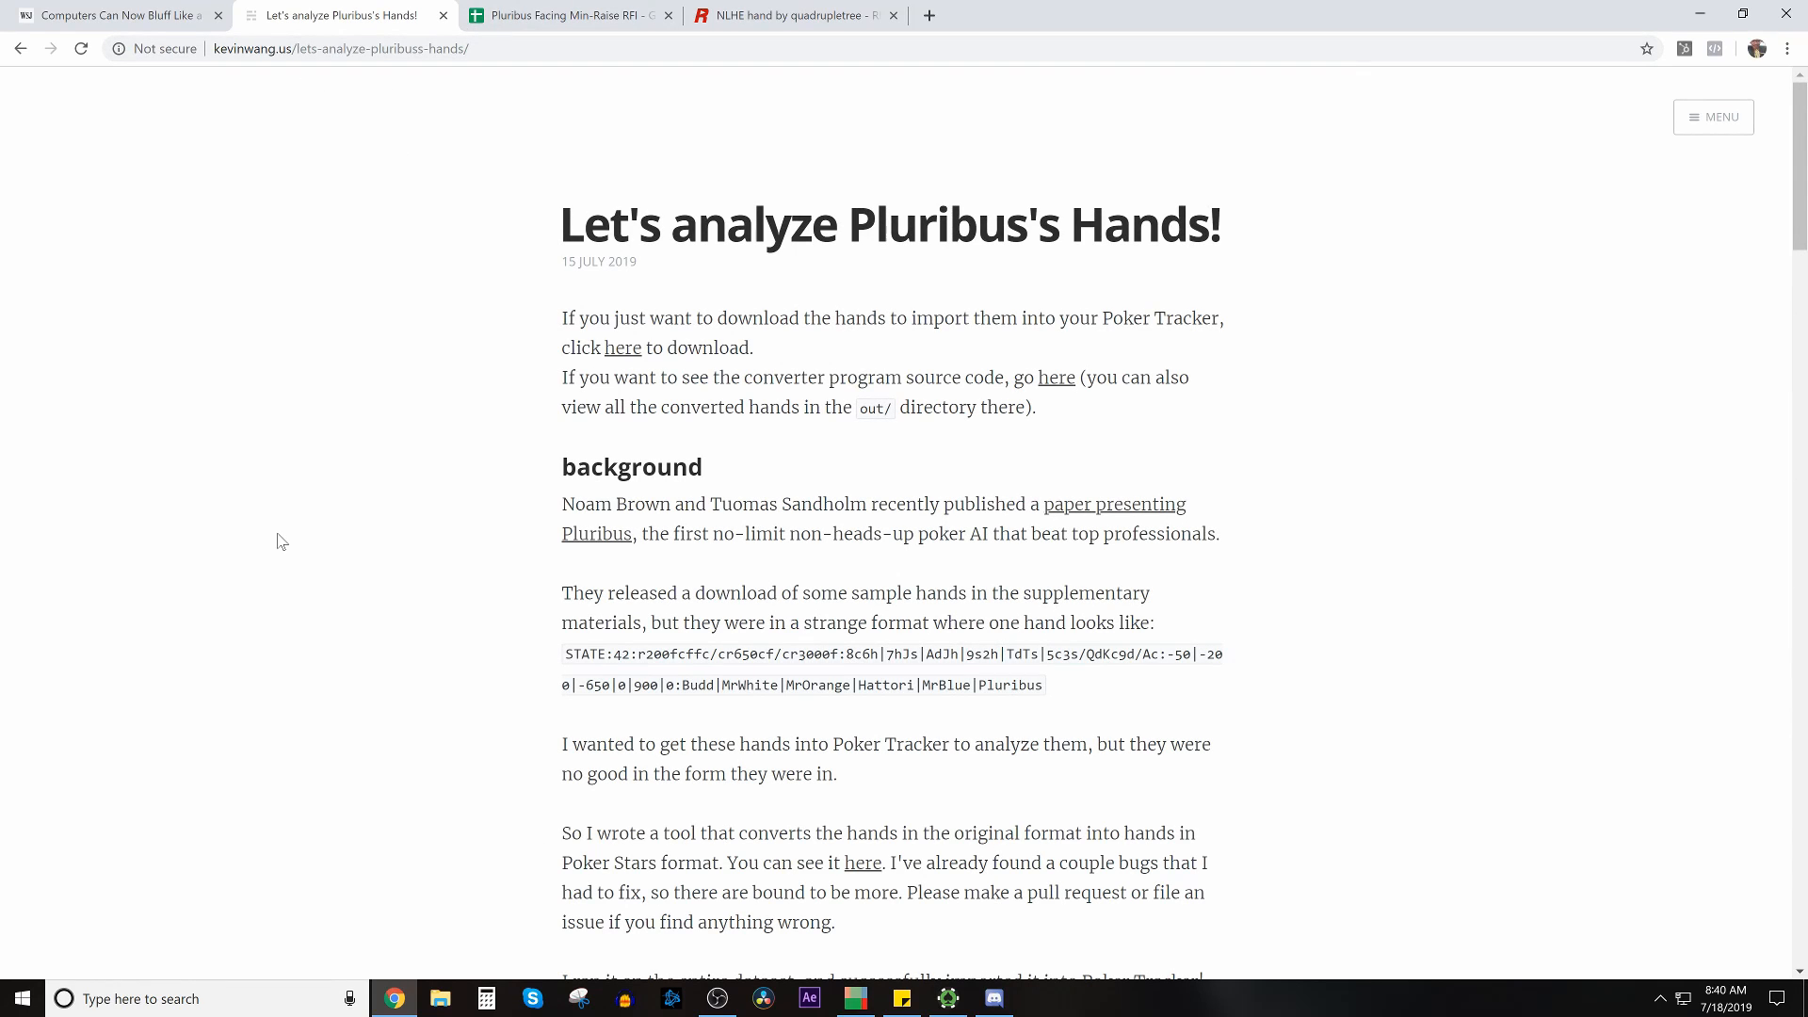
Step: Switch to PokerTracker and view the by-position statistics of players Budd and ORen
key("alt+Tab")
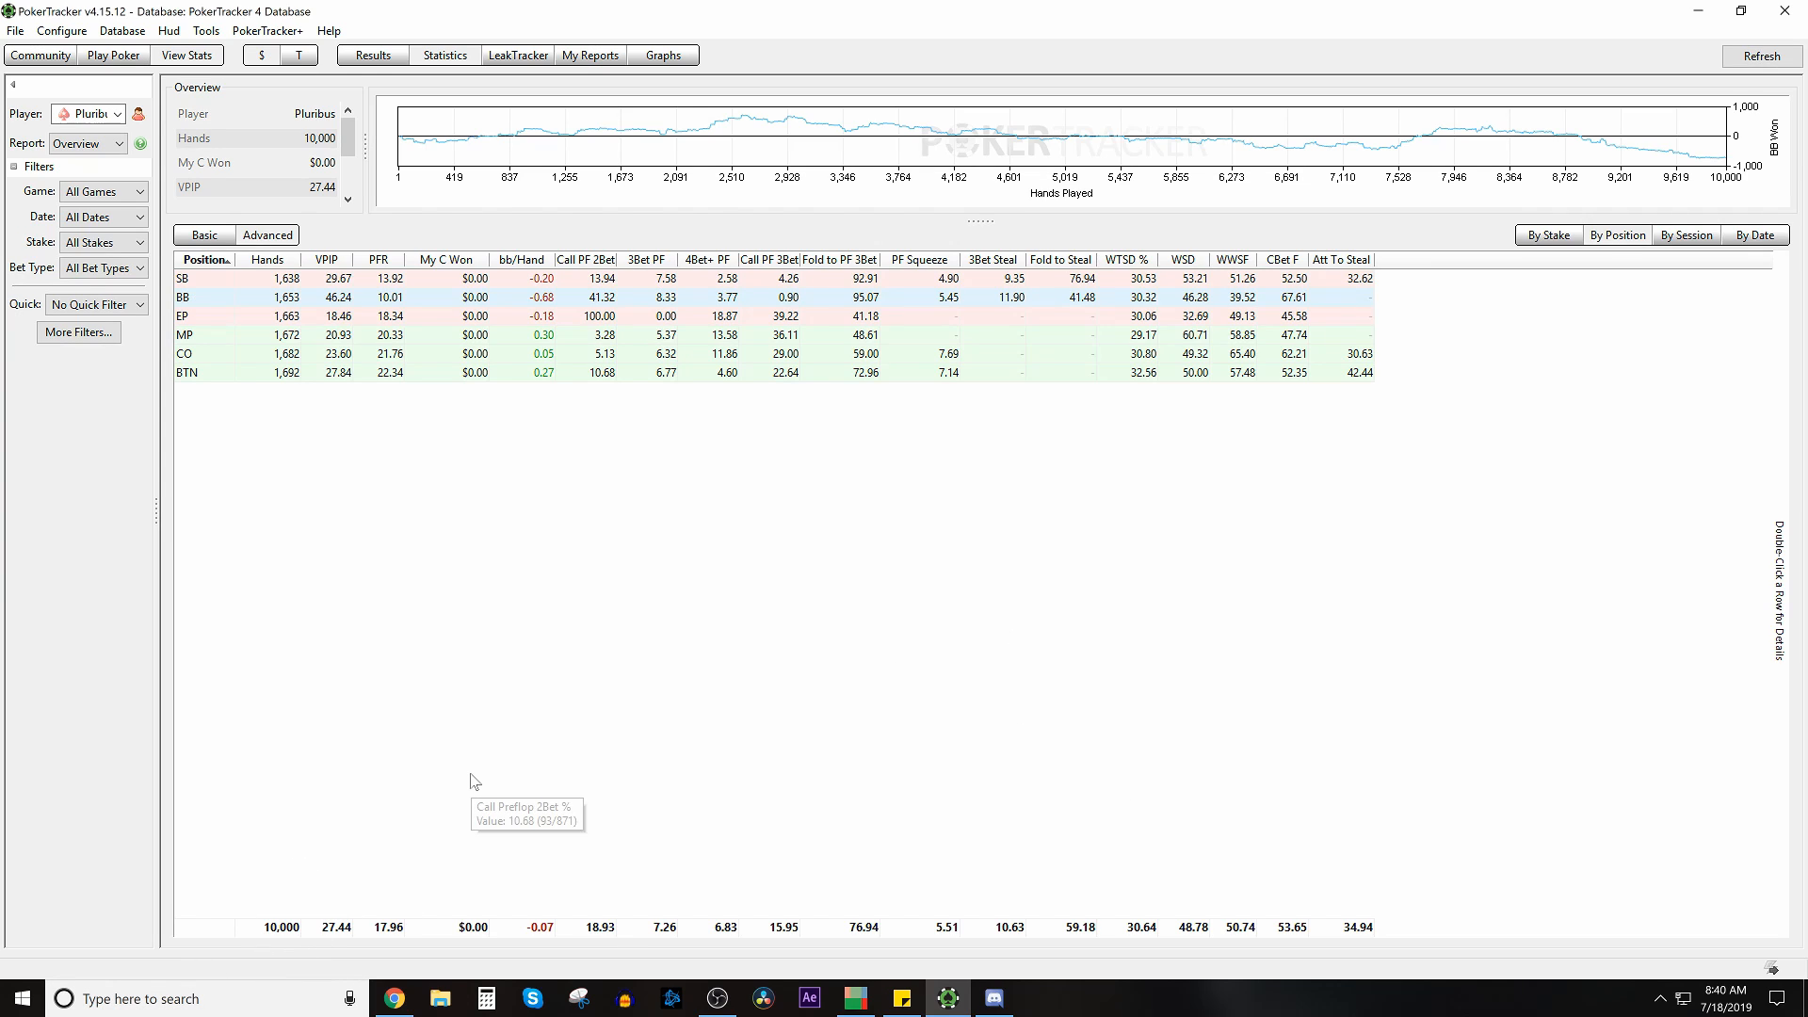
left_click(111, 113)
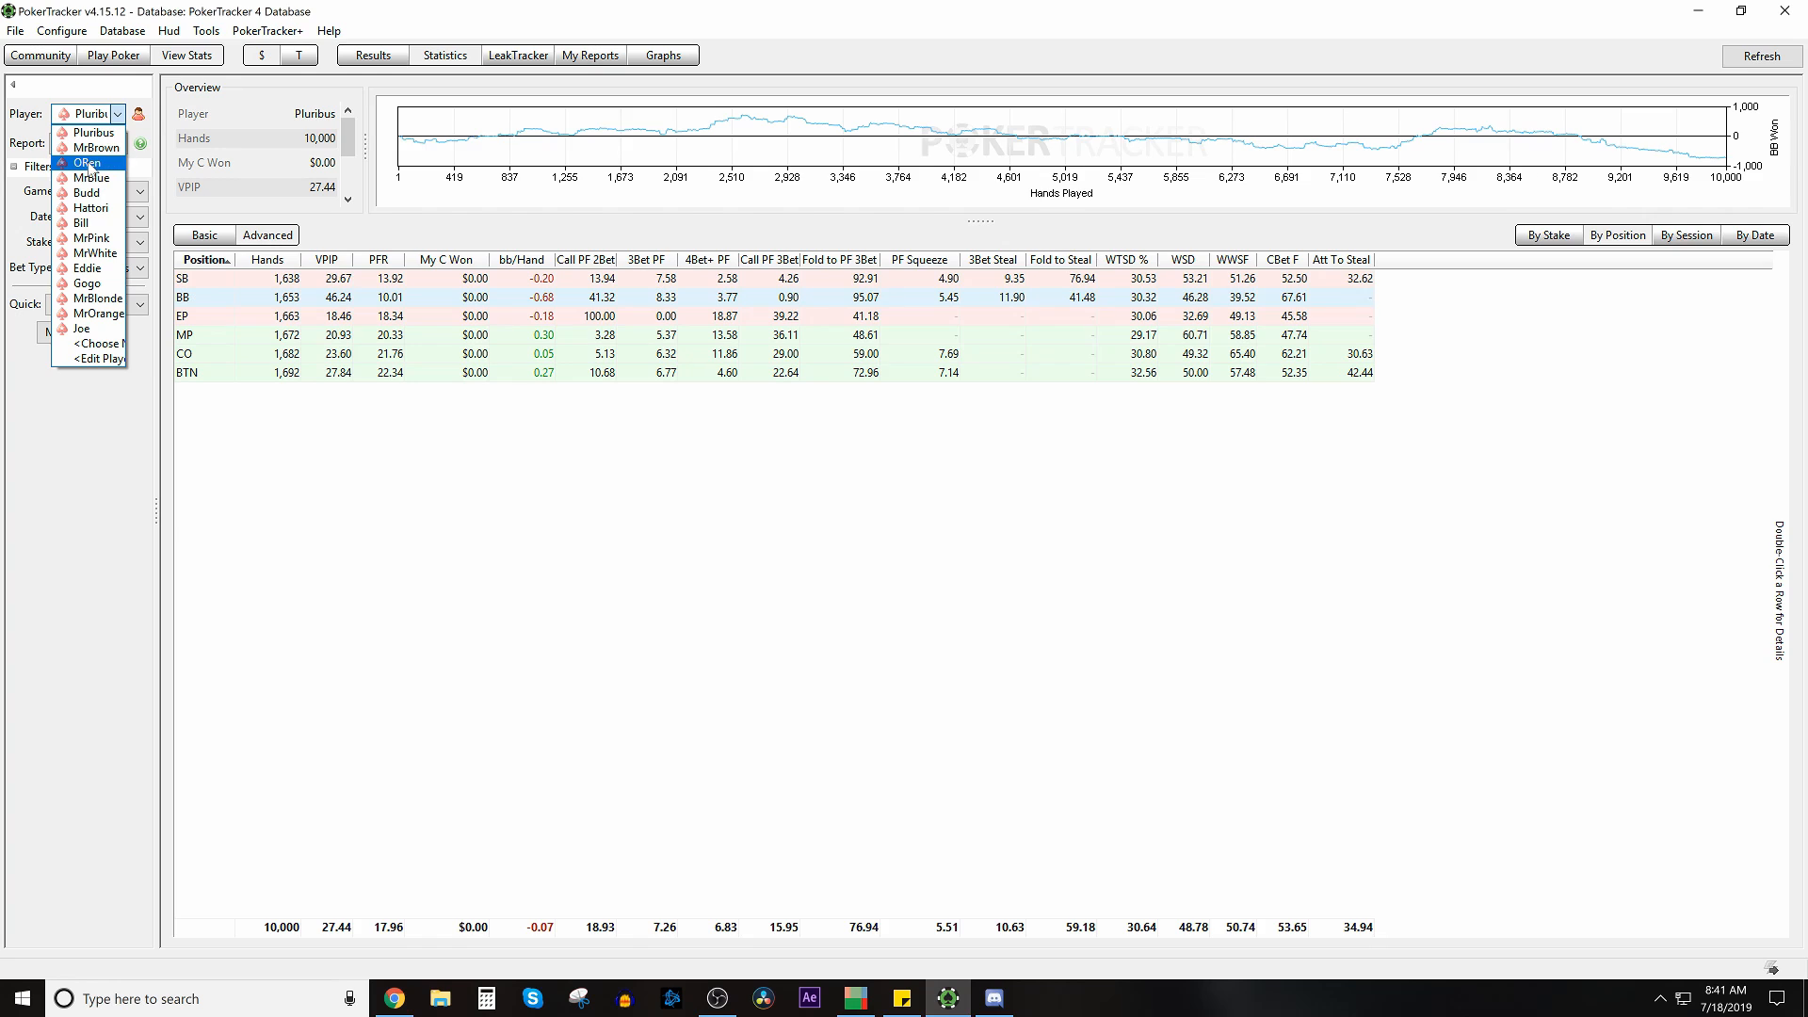
left_click(90, 193)
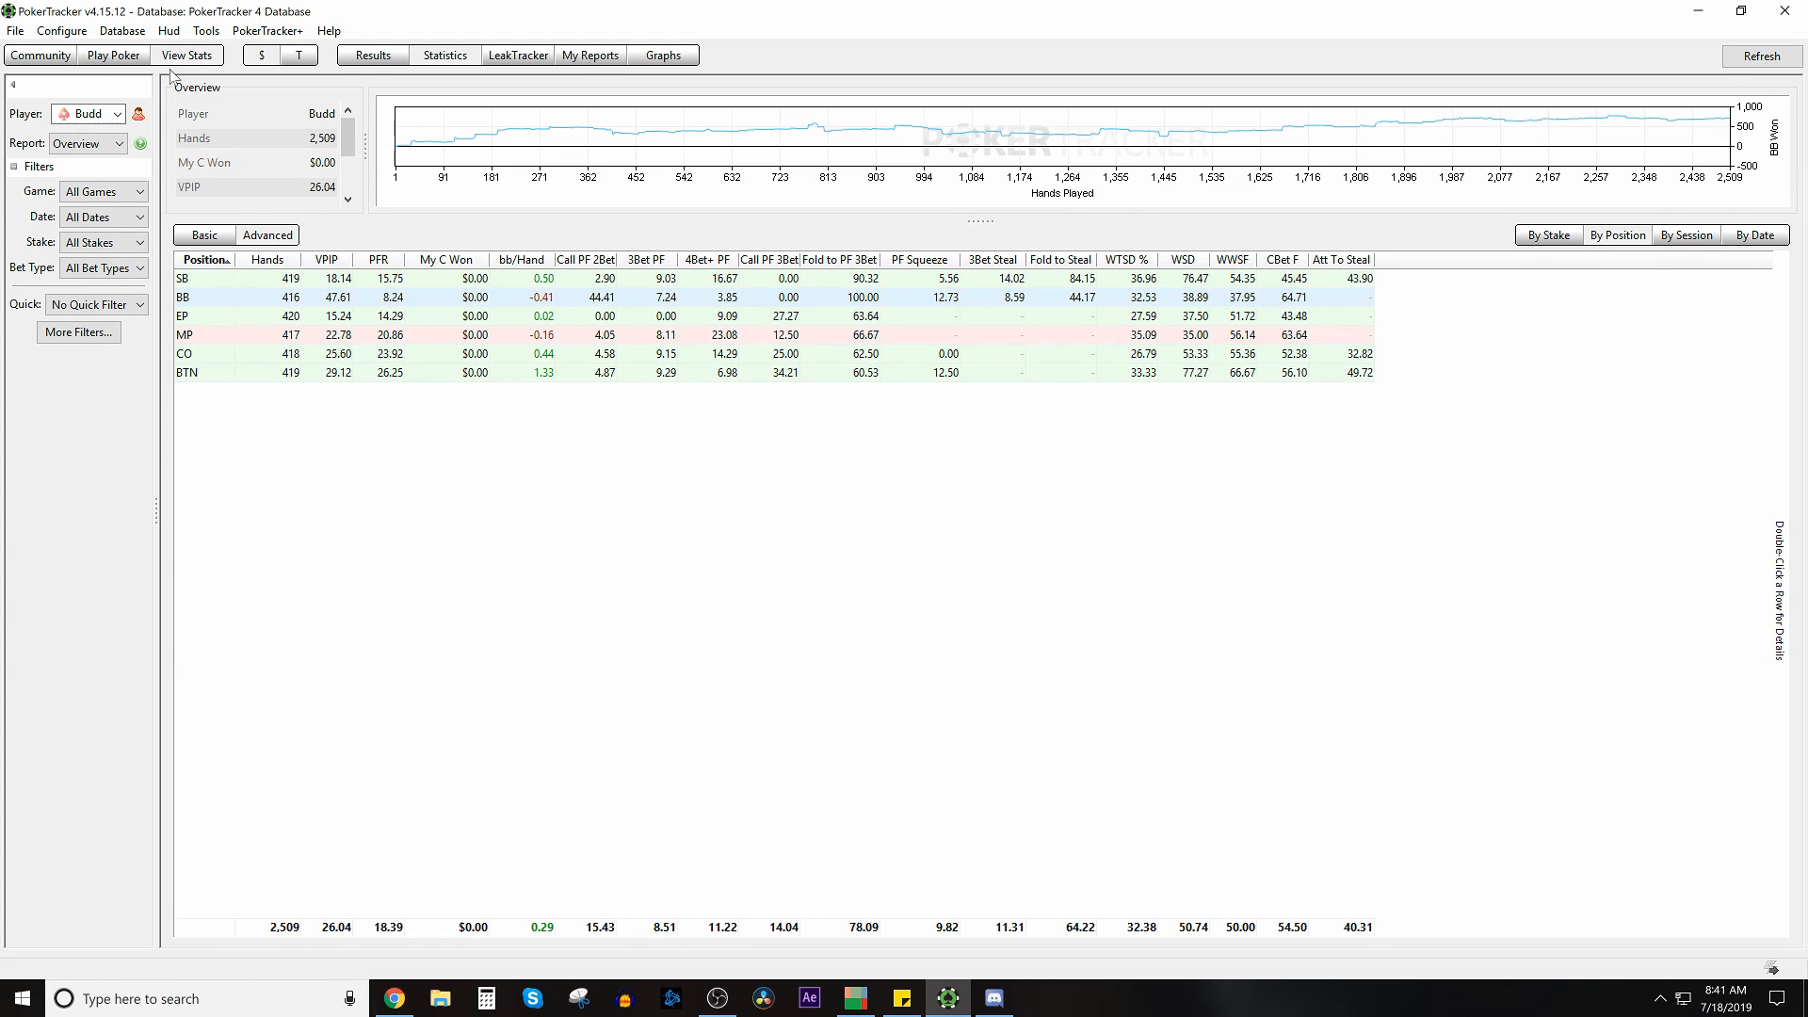
left_click(95, 112)
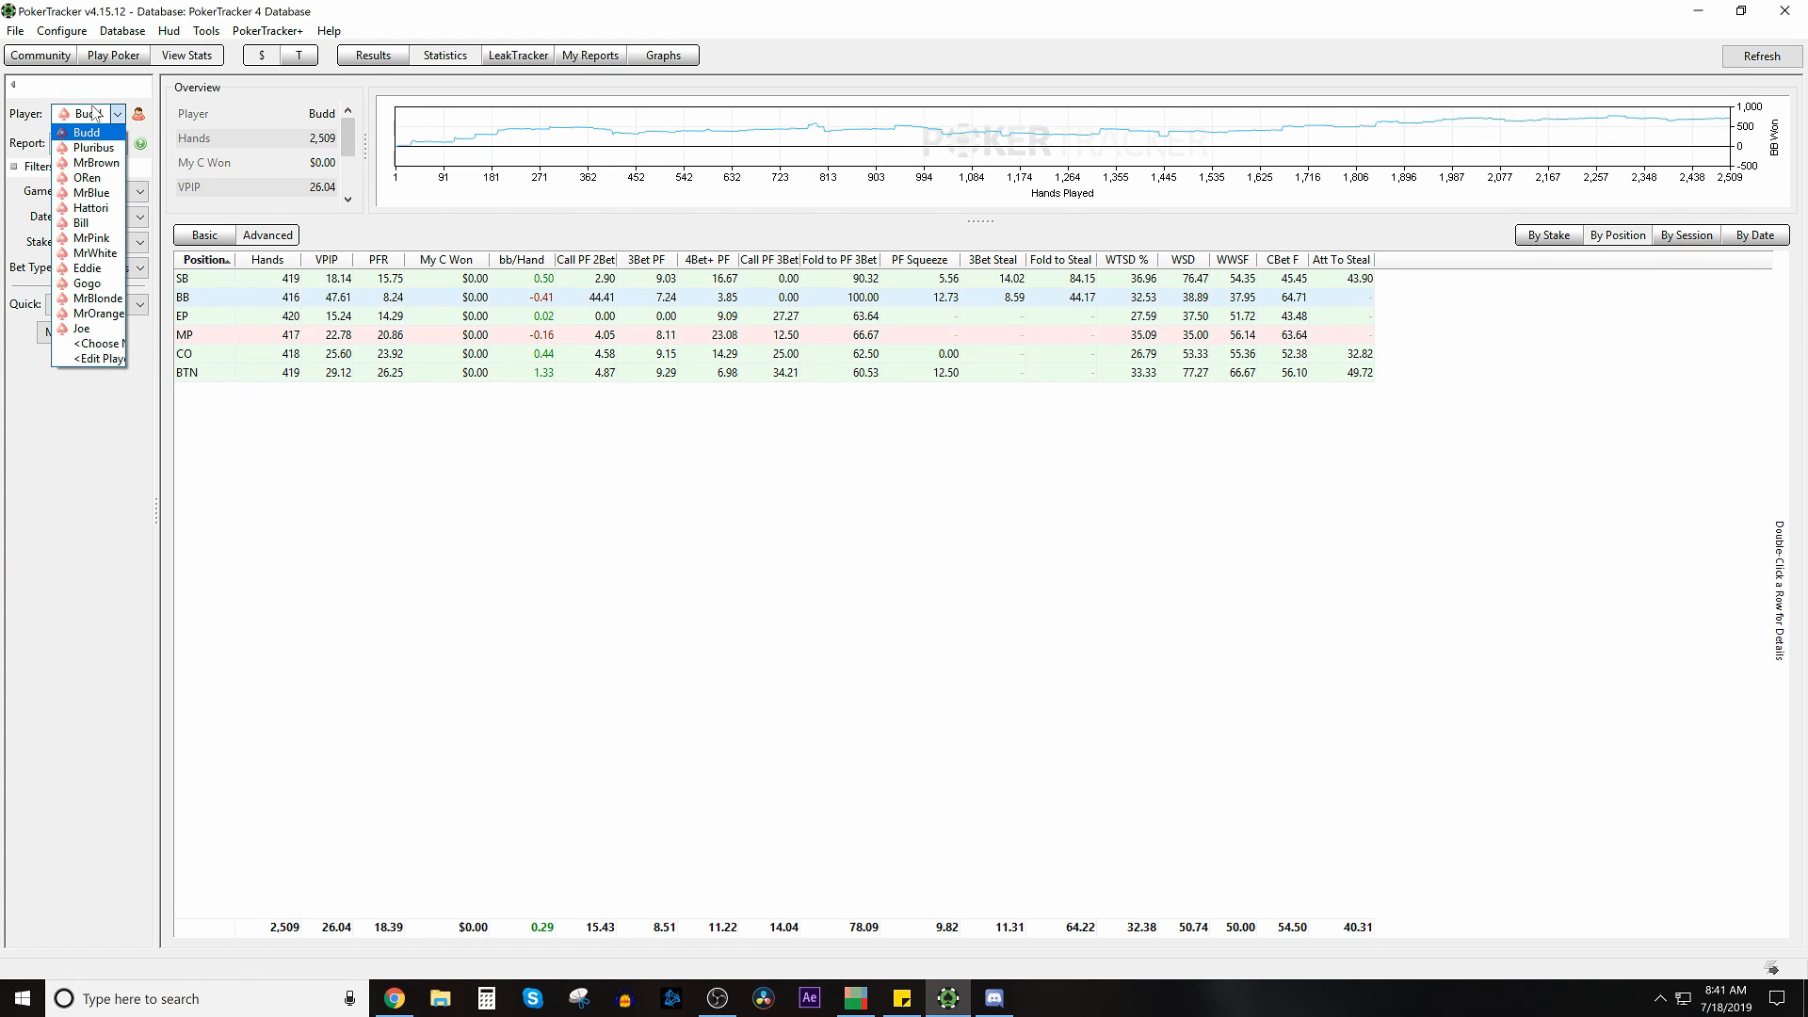
left_click(100, 178)
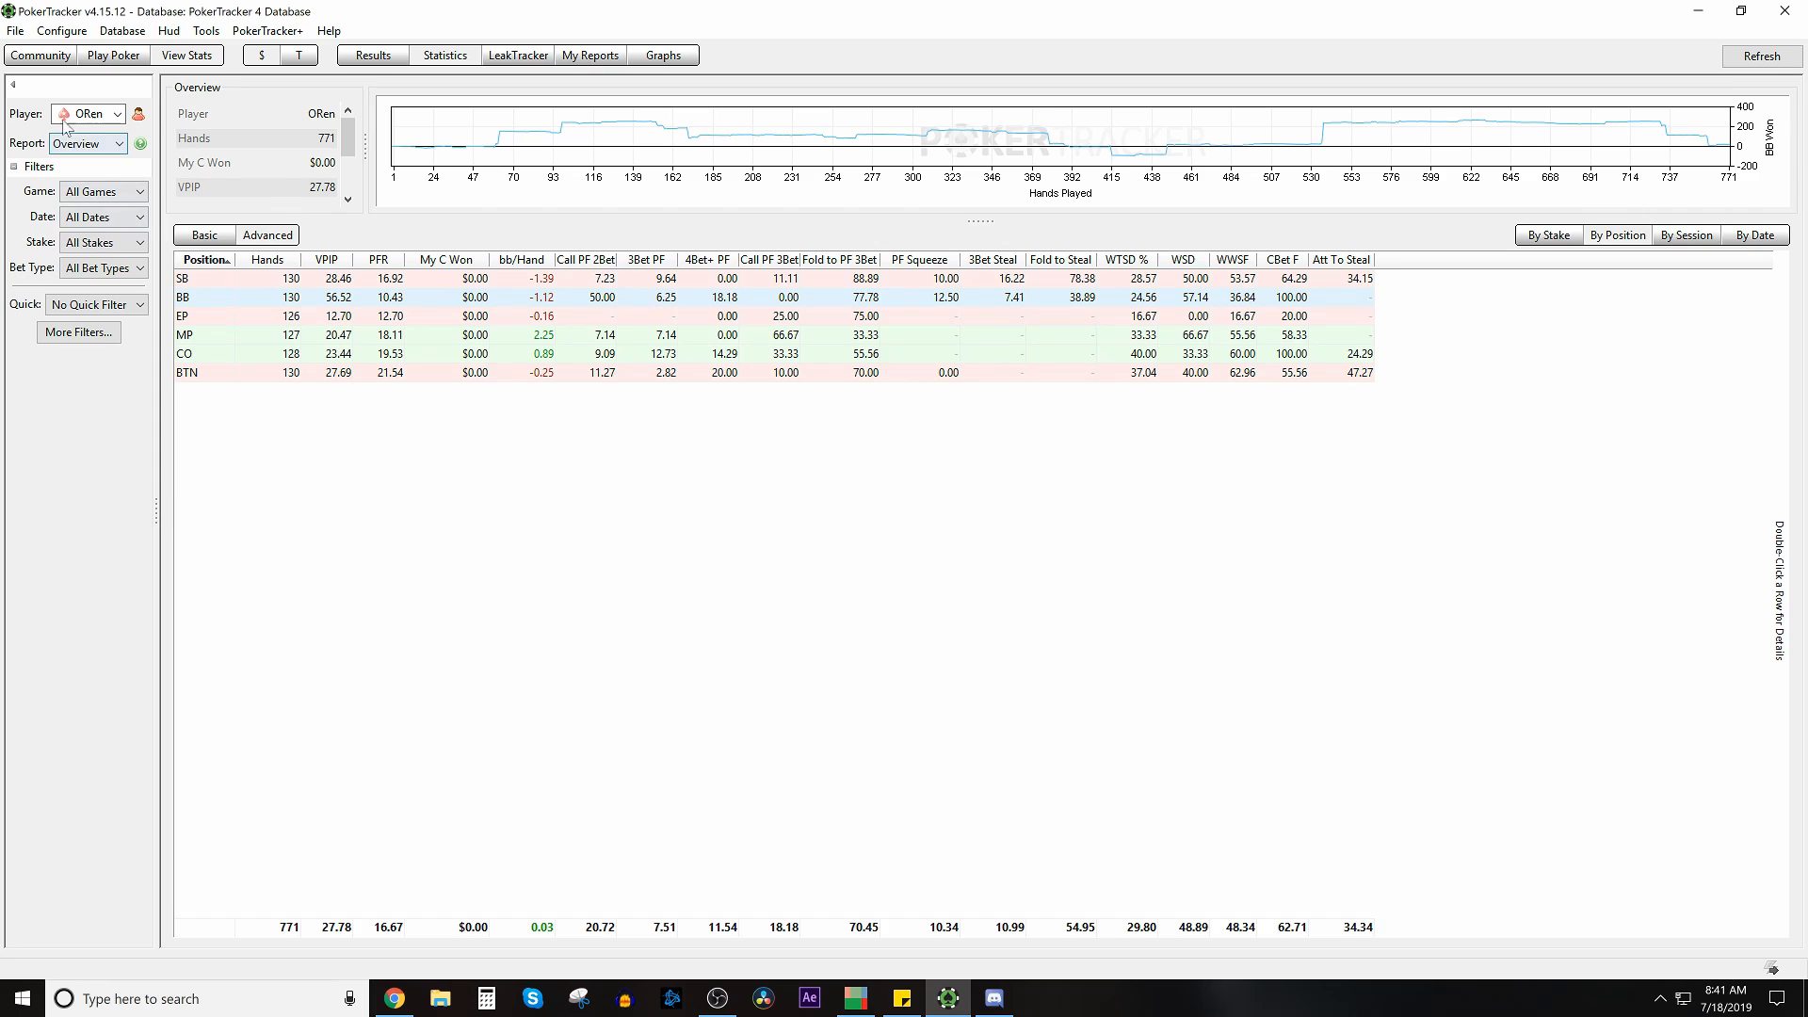
Step: Show the by-position statistics and winnings graph for player MrBlue
left_click(107, 115)
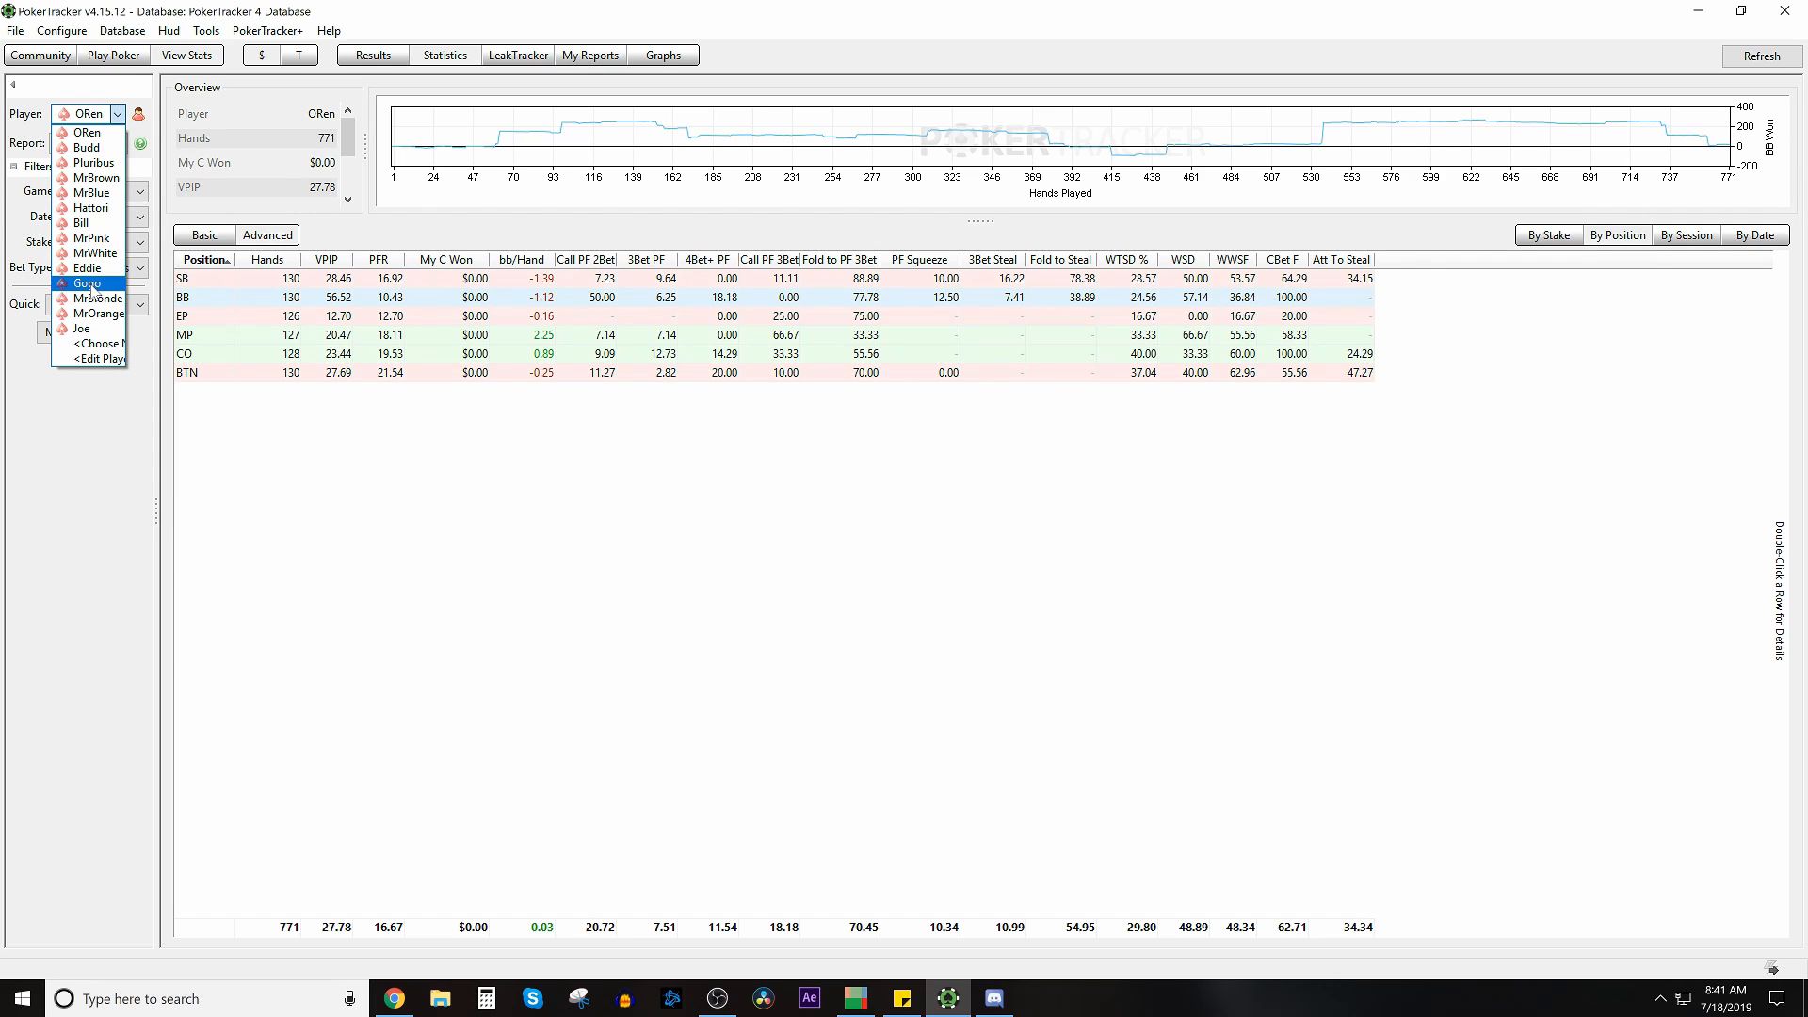
left_click(663, 682)
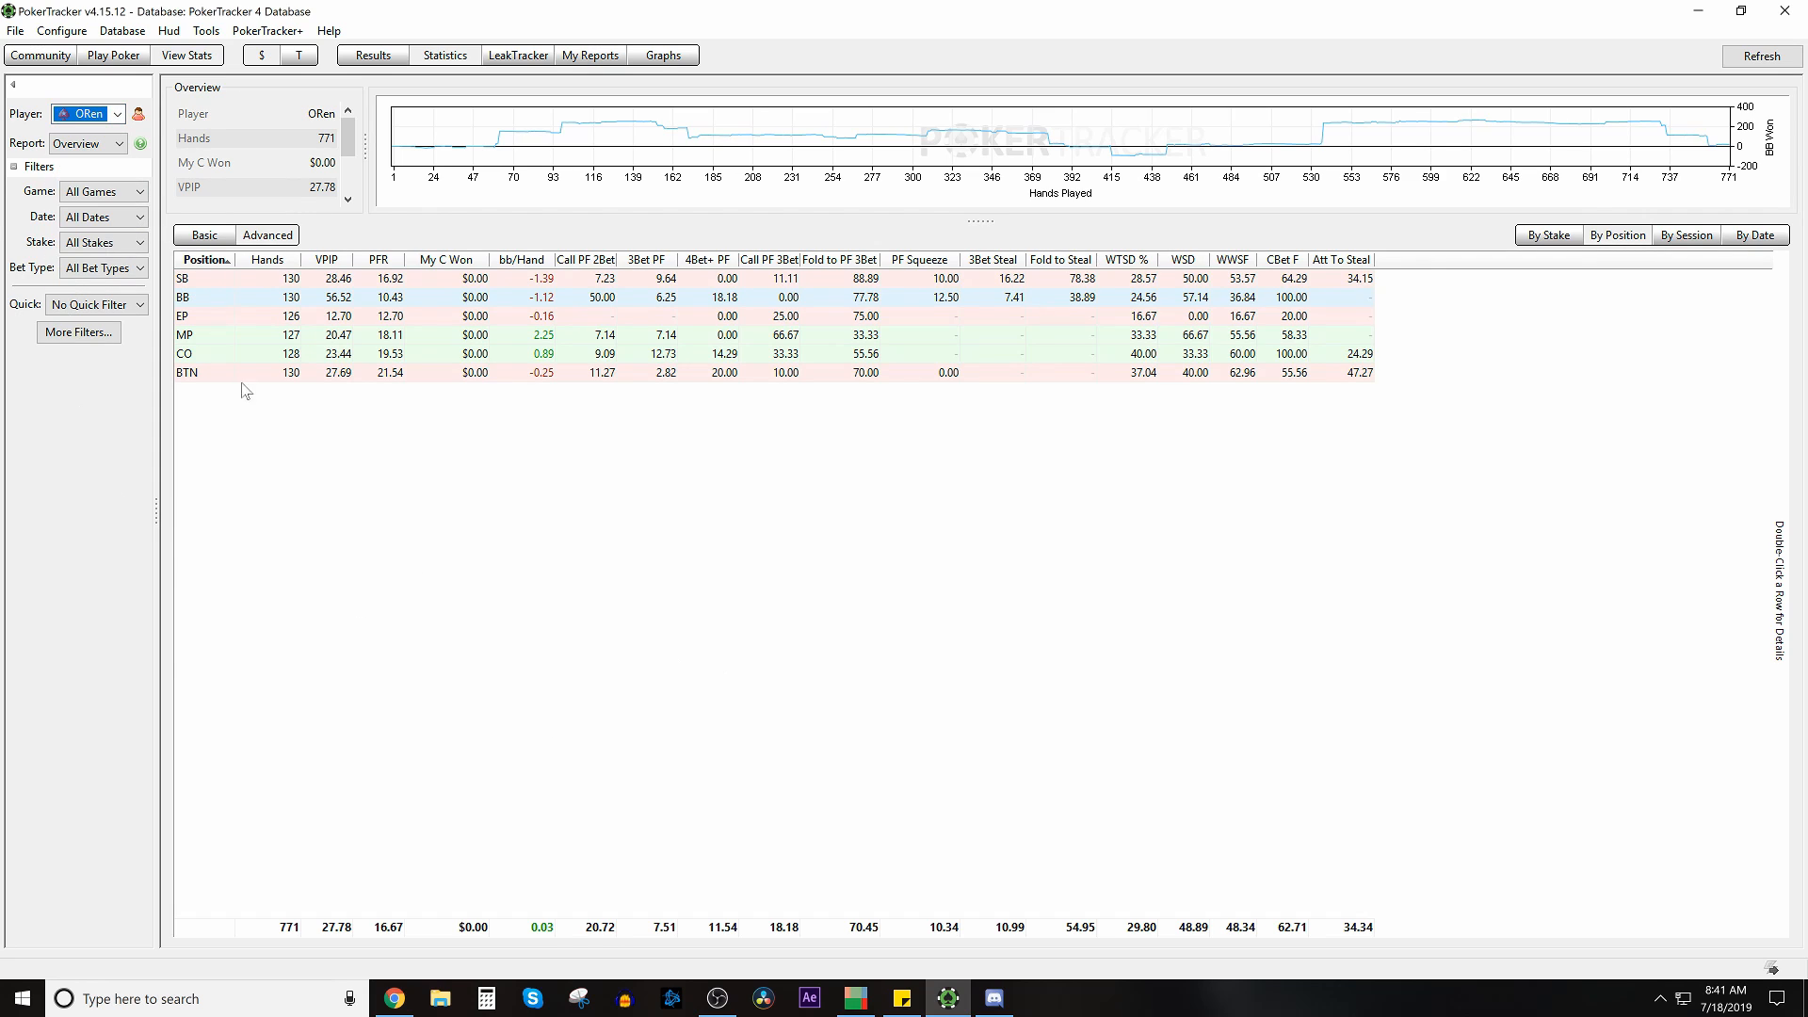
left_click(98, 113)
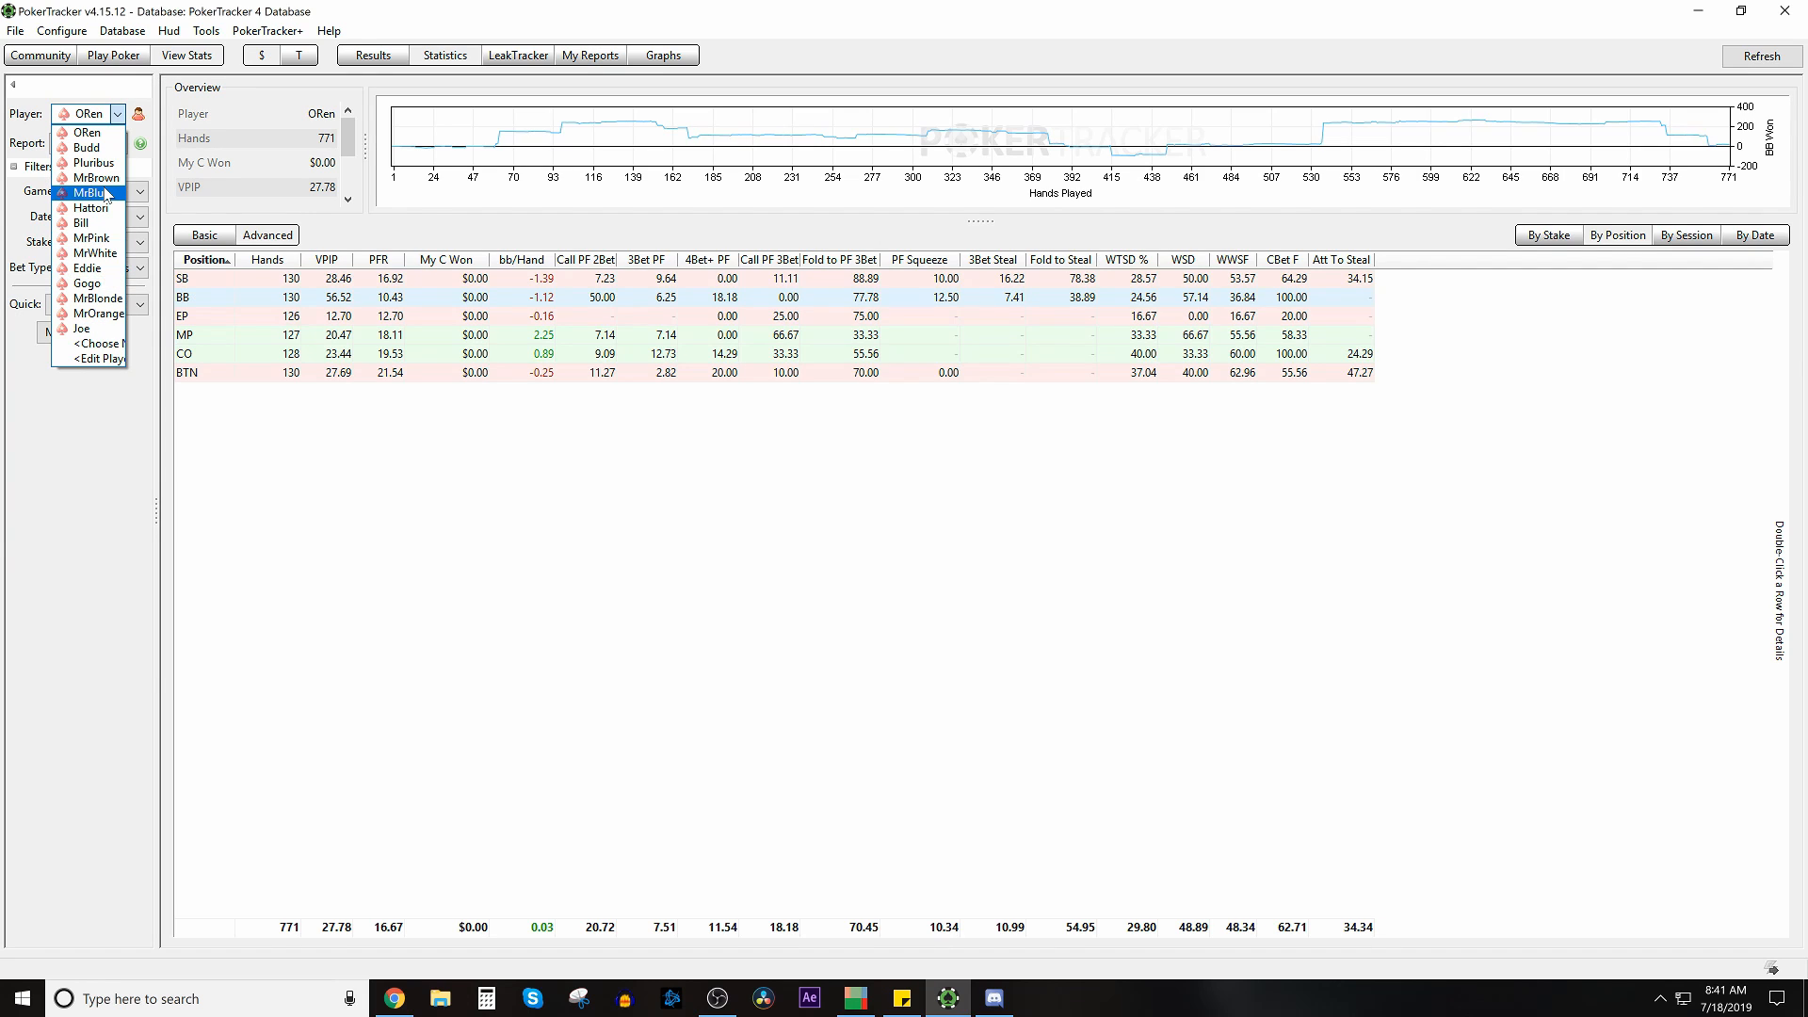
left_click(111, 194)
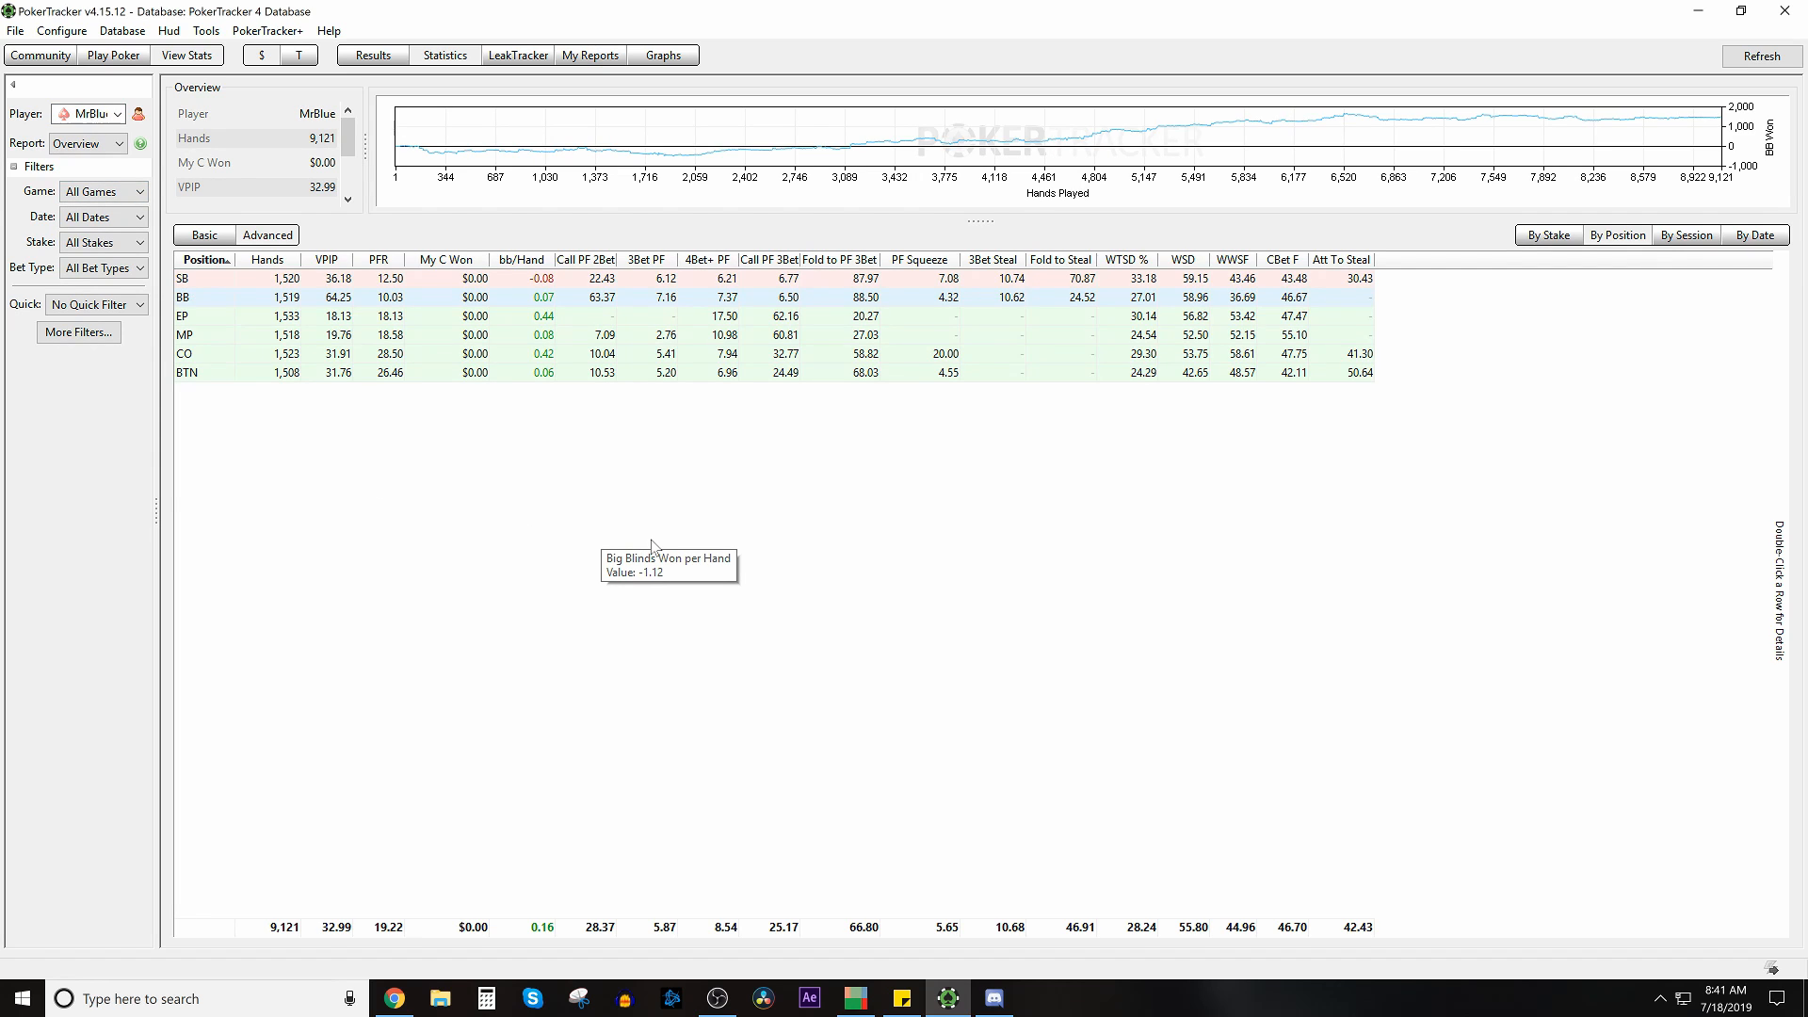
mouse_move(1720, 124)
left_click(118, 114)
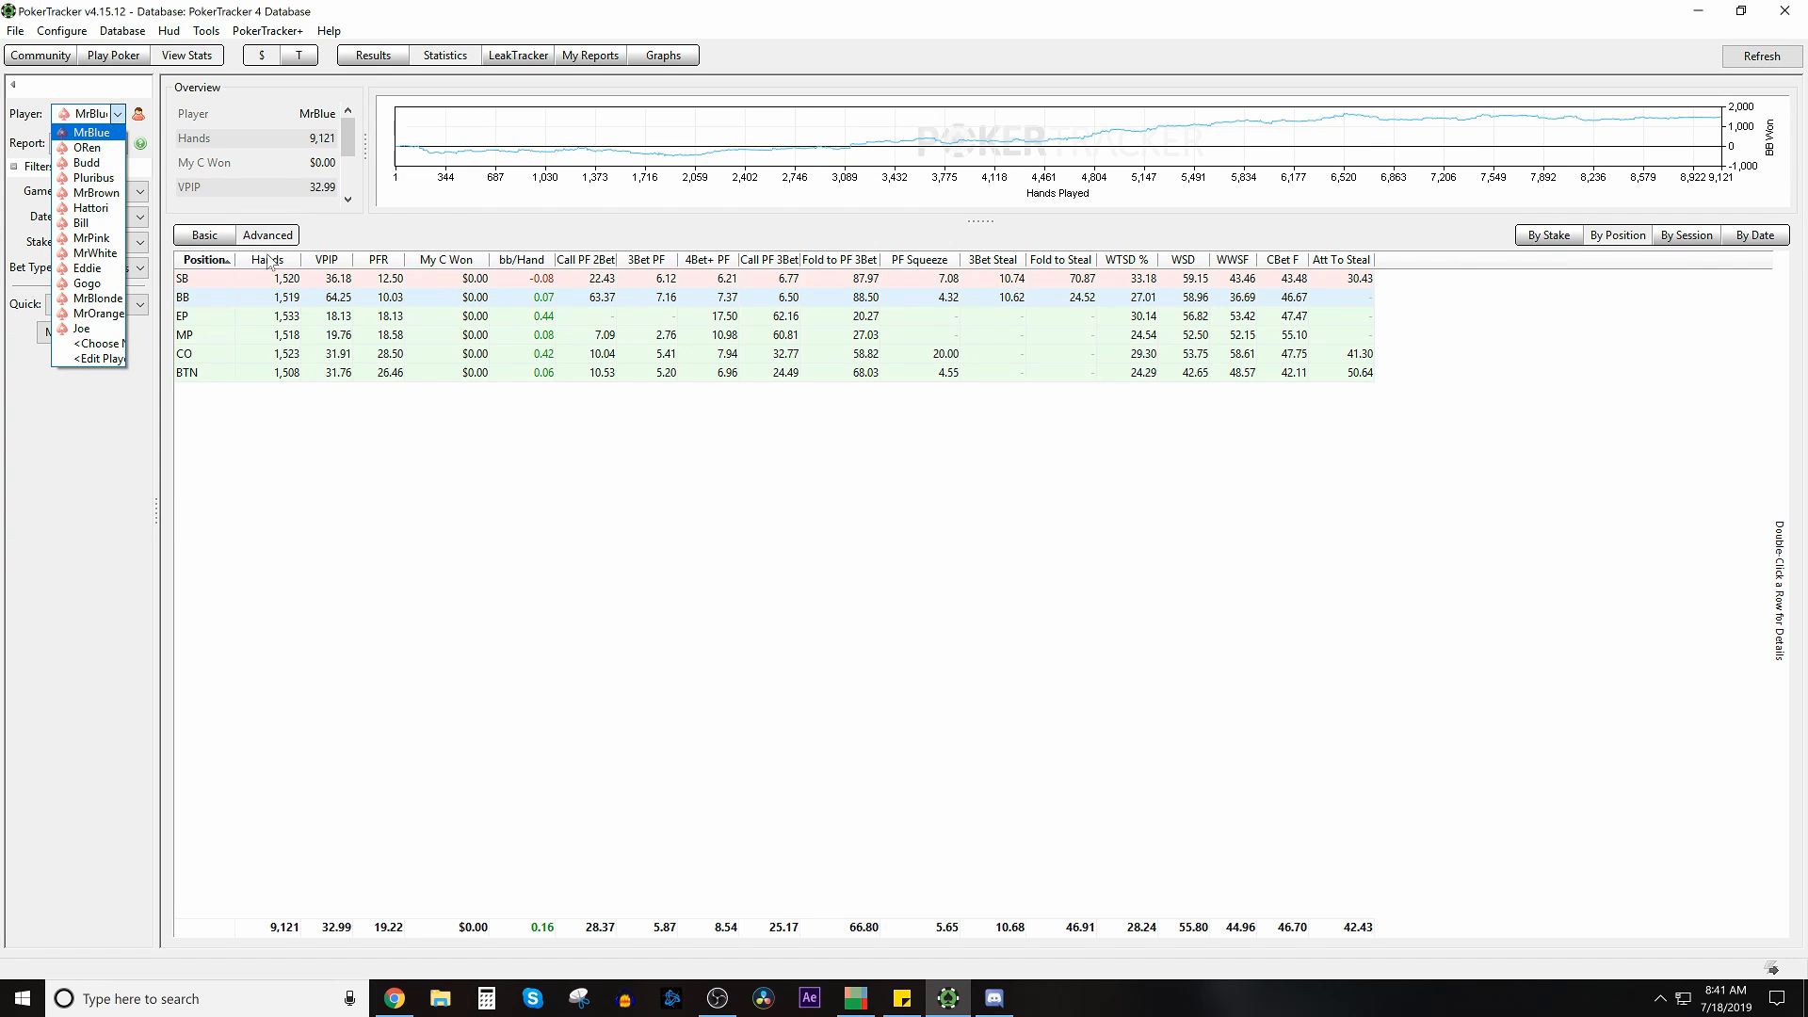
left_click(773, 649)
left_click(103, 113)
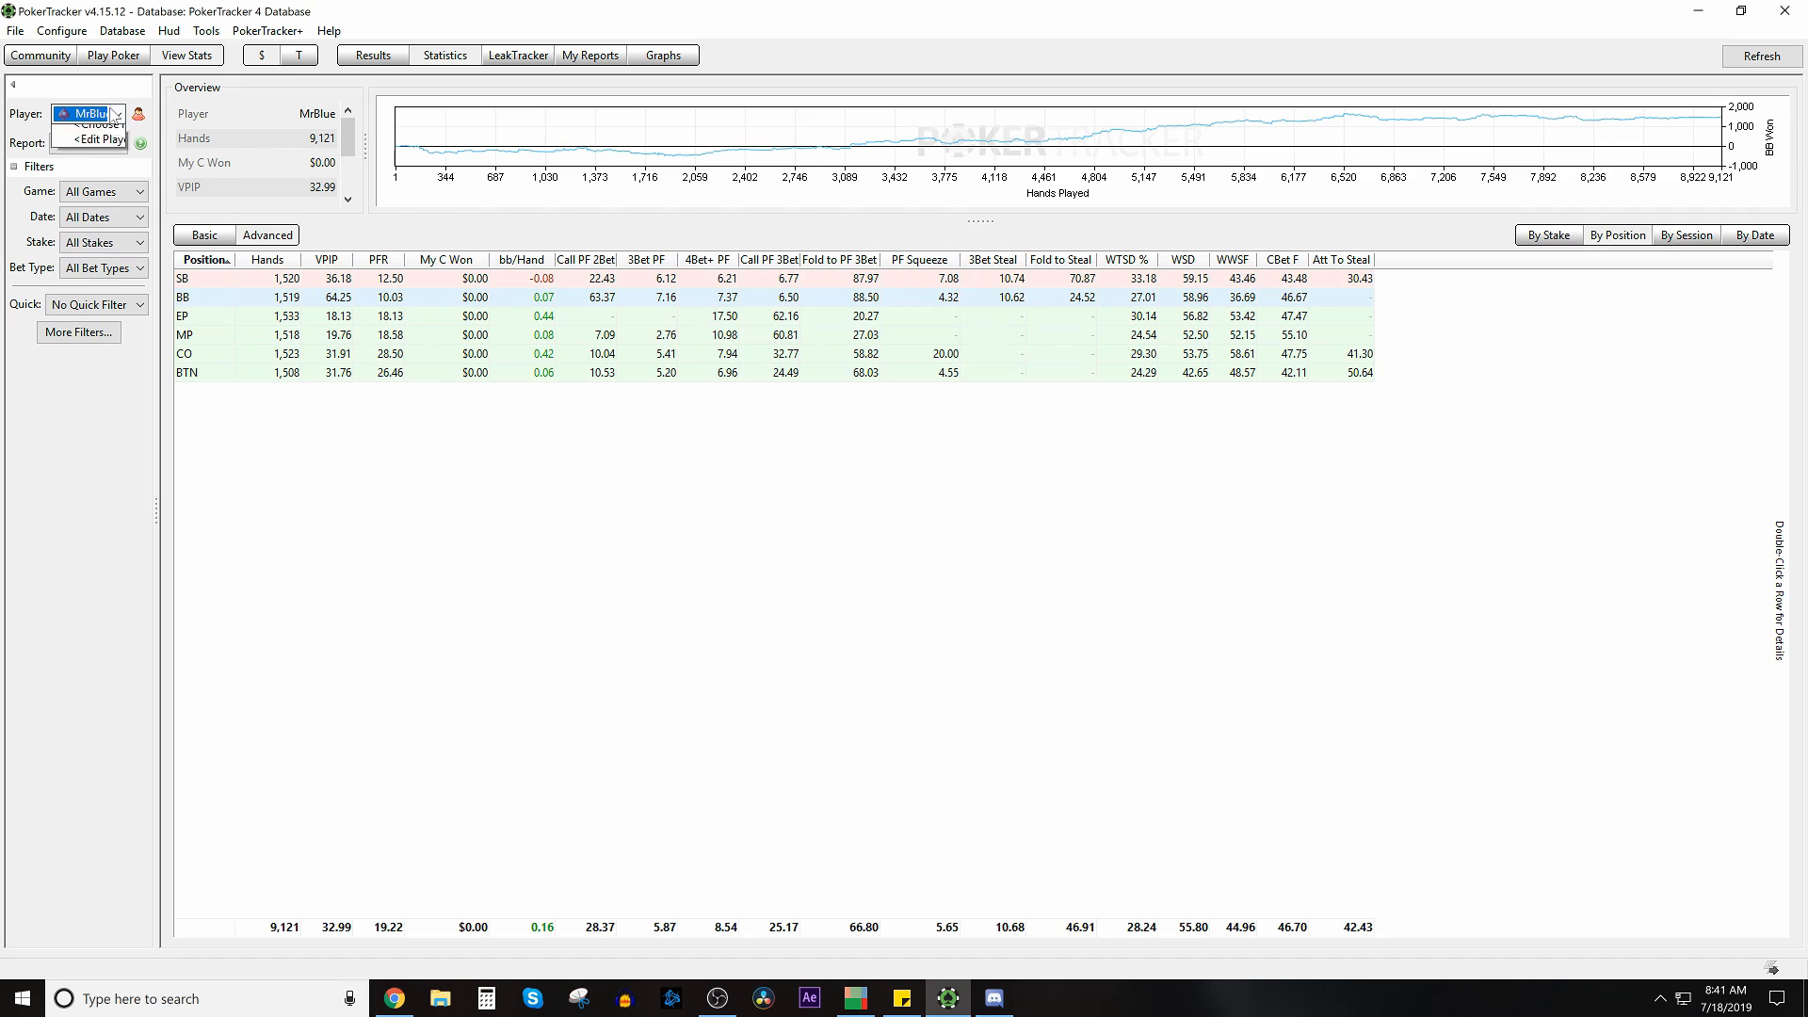
left_click(104, 149)
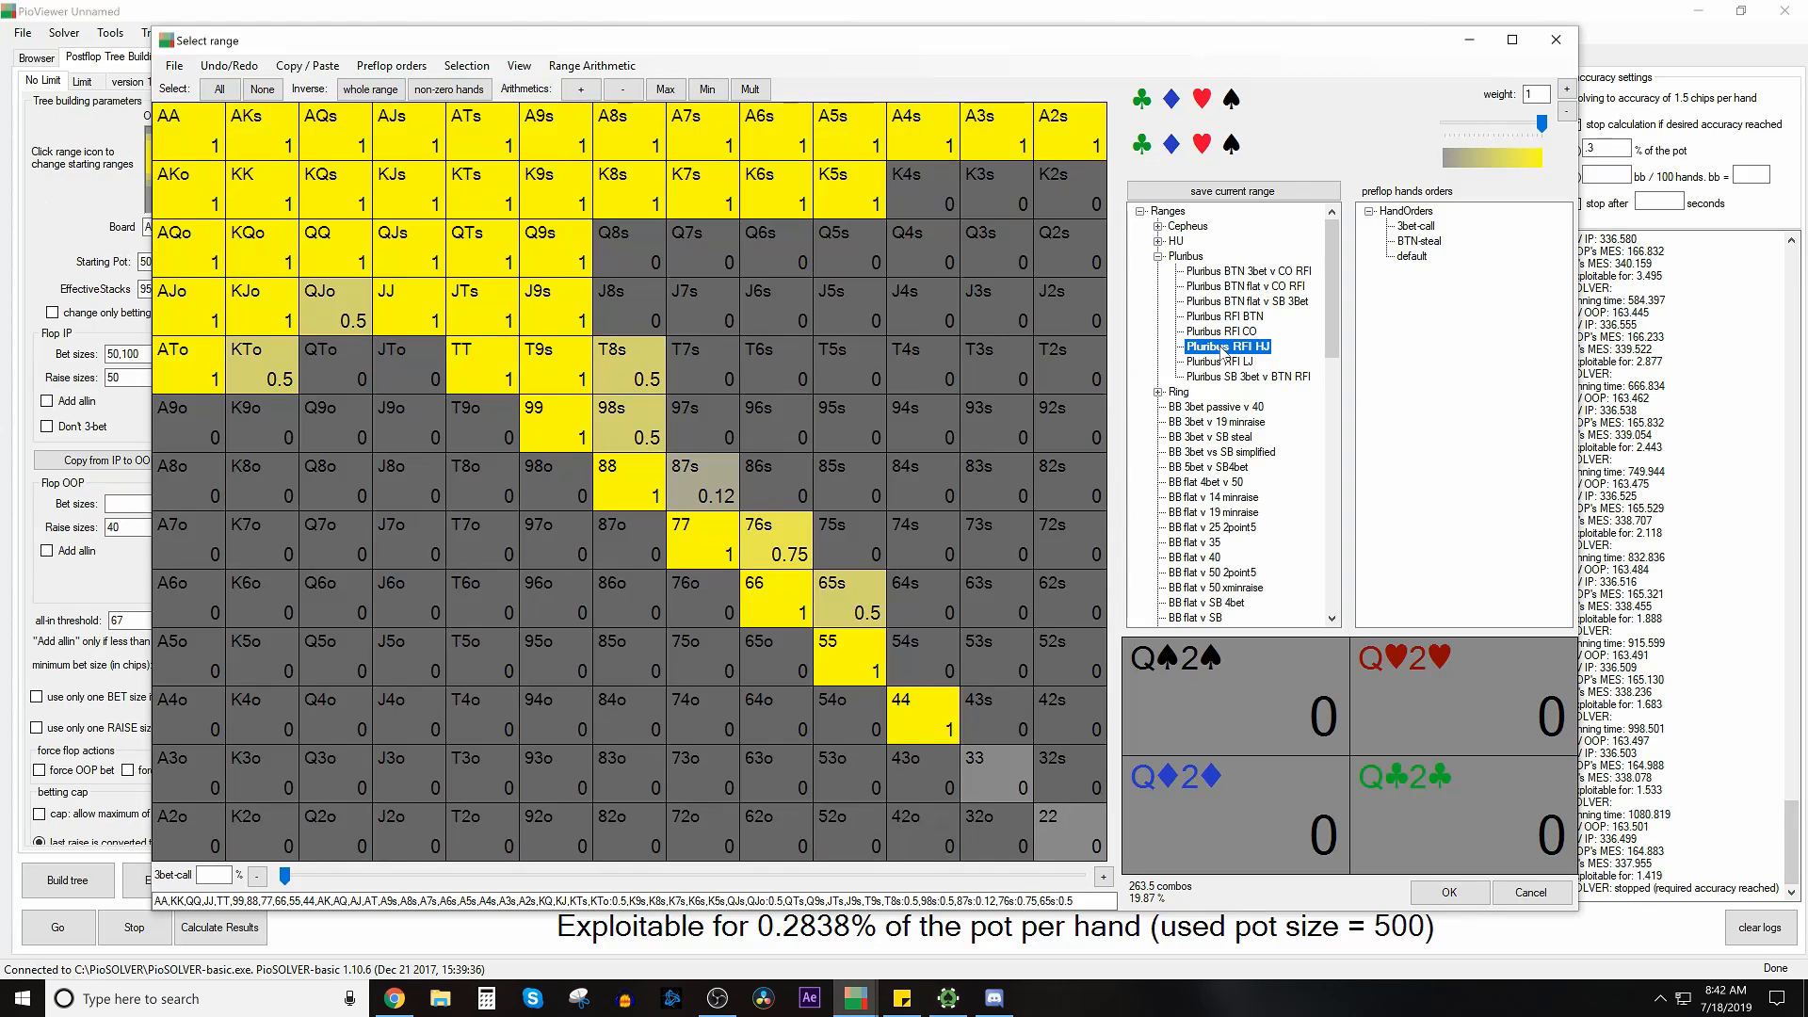
Step: Switch to PioViewer's range selector and compare the saved Pluribus RFI HJ and Pluribus RFI LJ ranges
key("alt+Tab")
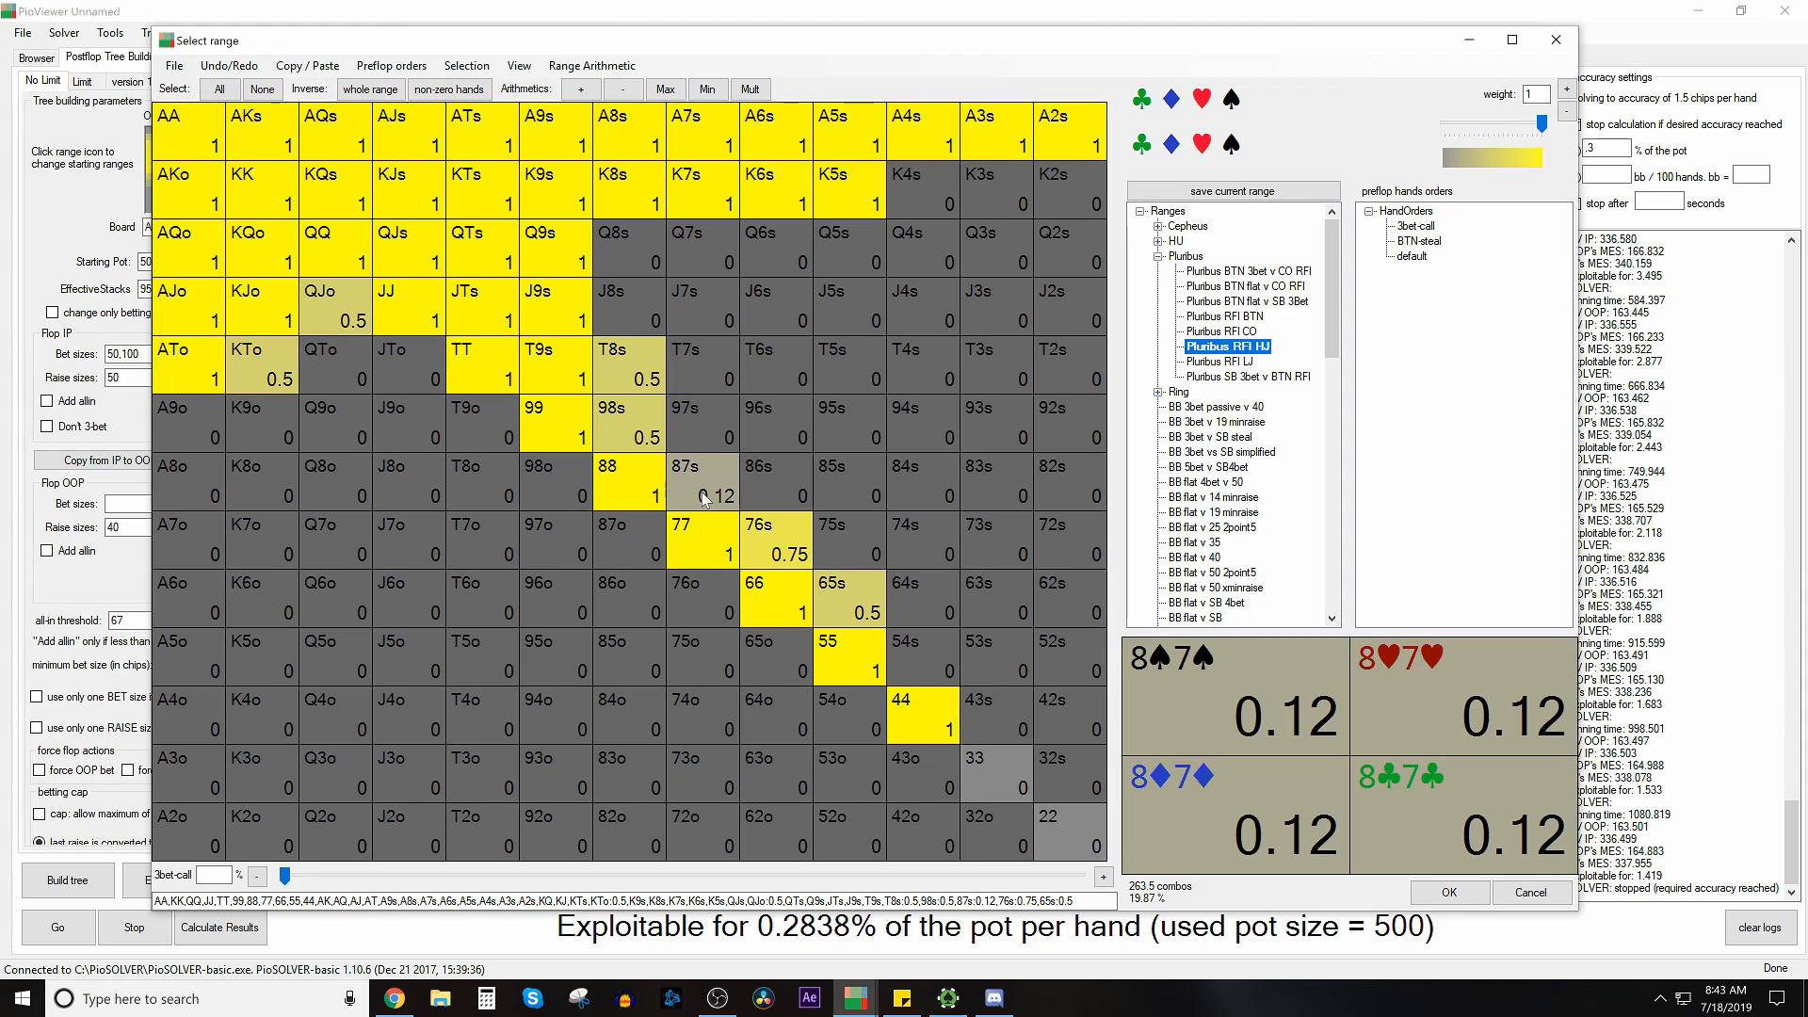
key("Down")
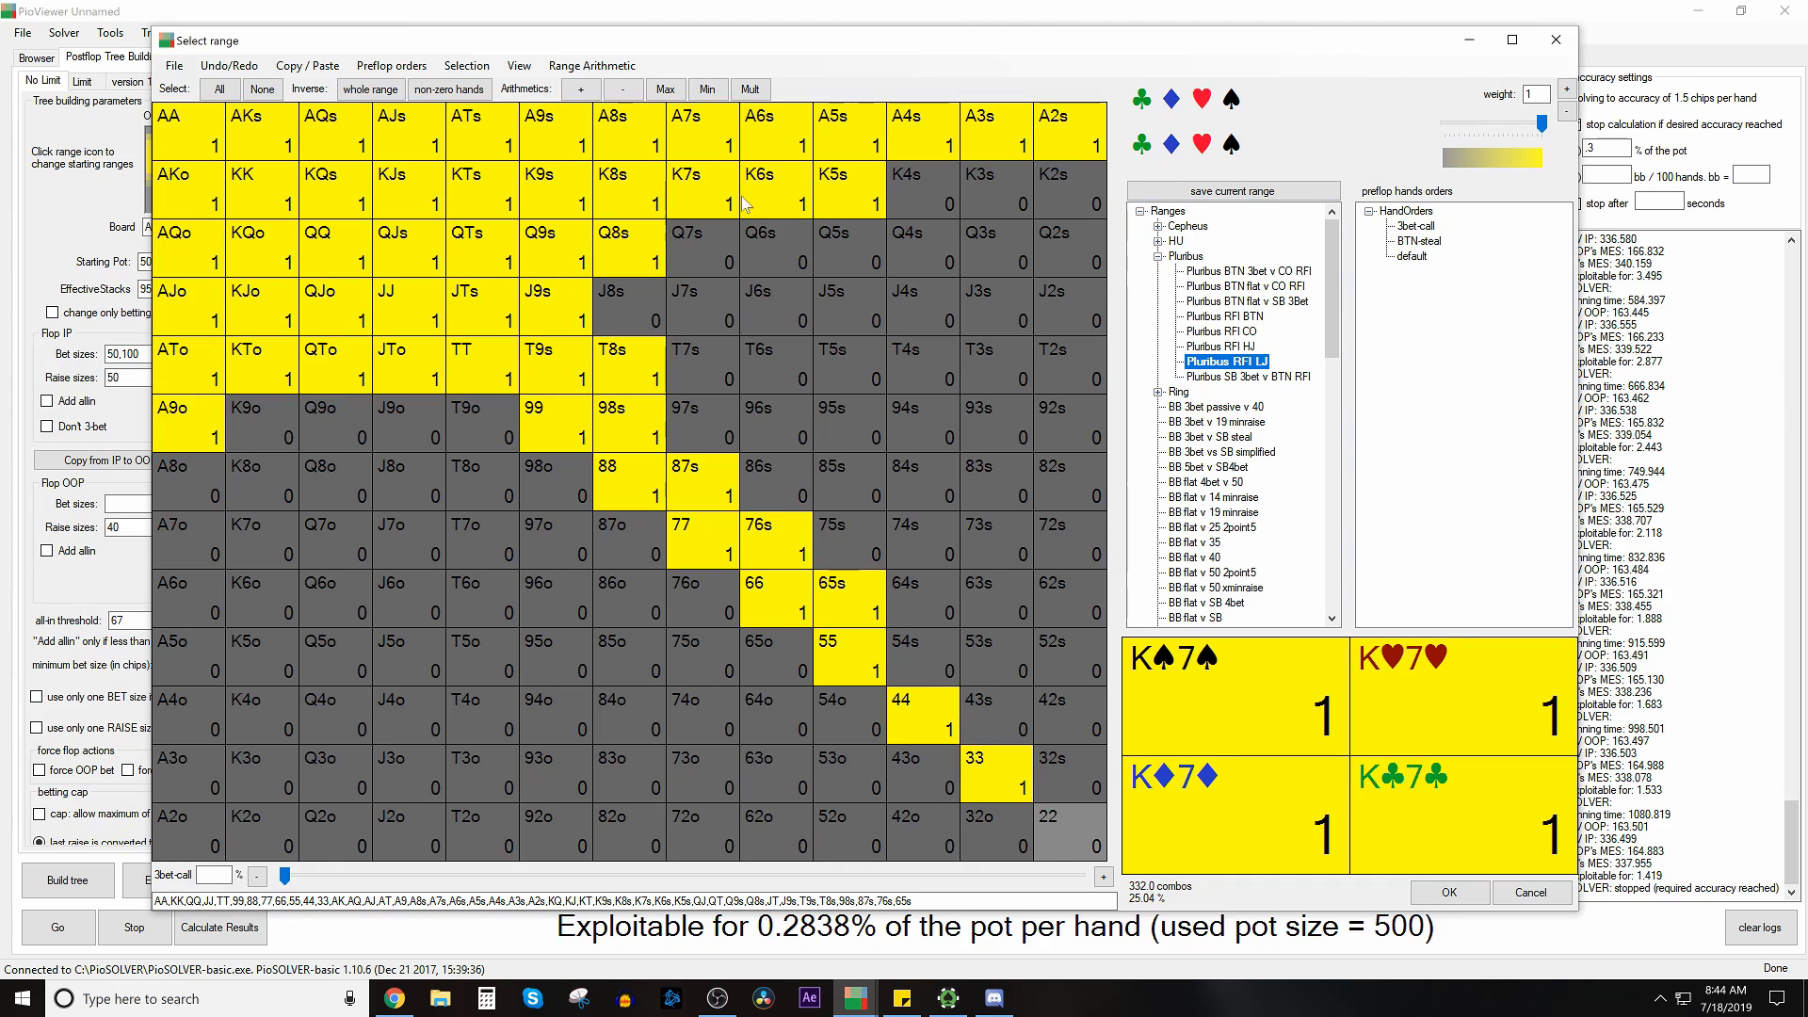
left_click(1250, 347)
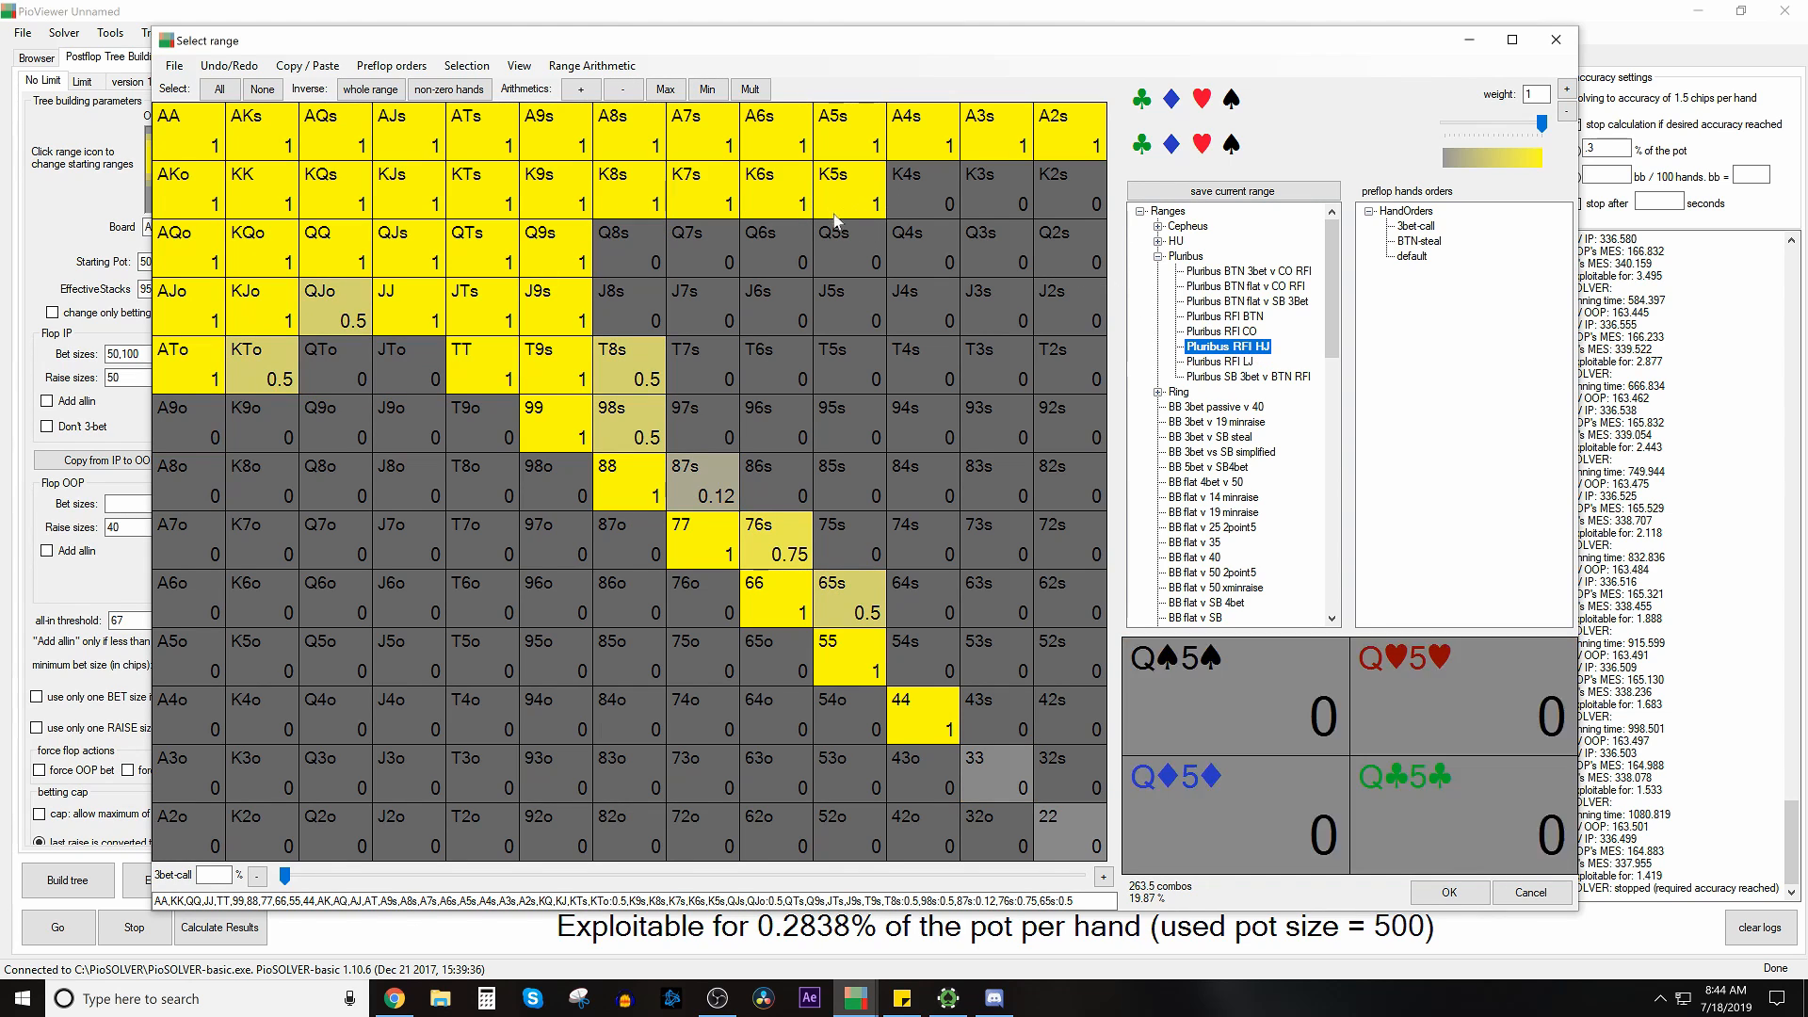
key("Down")
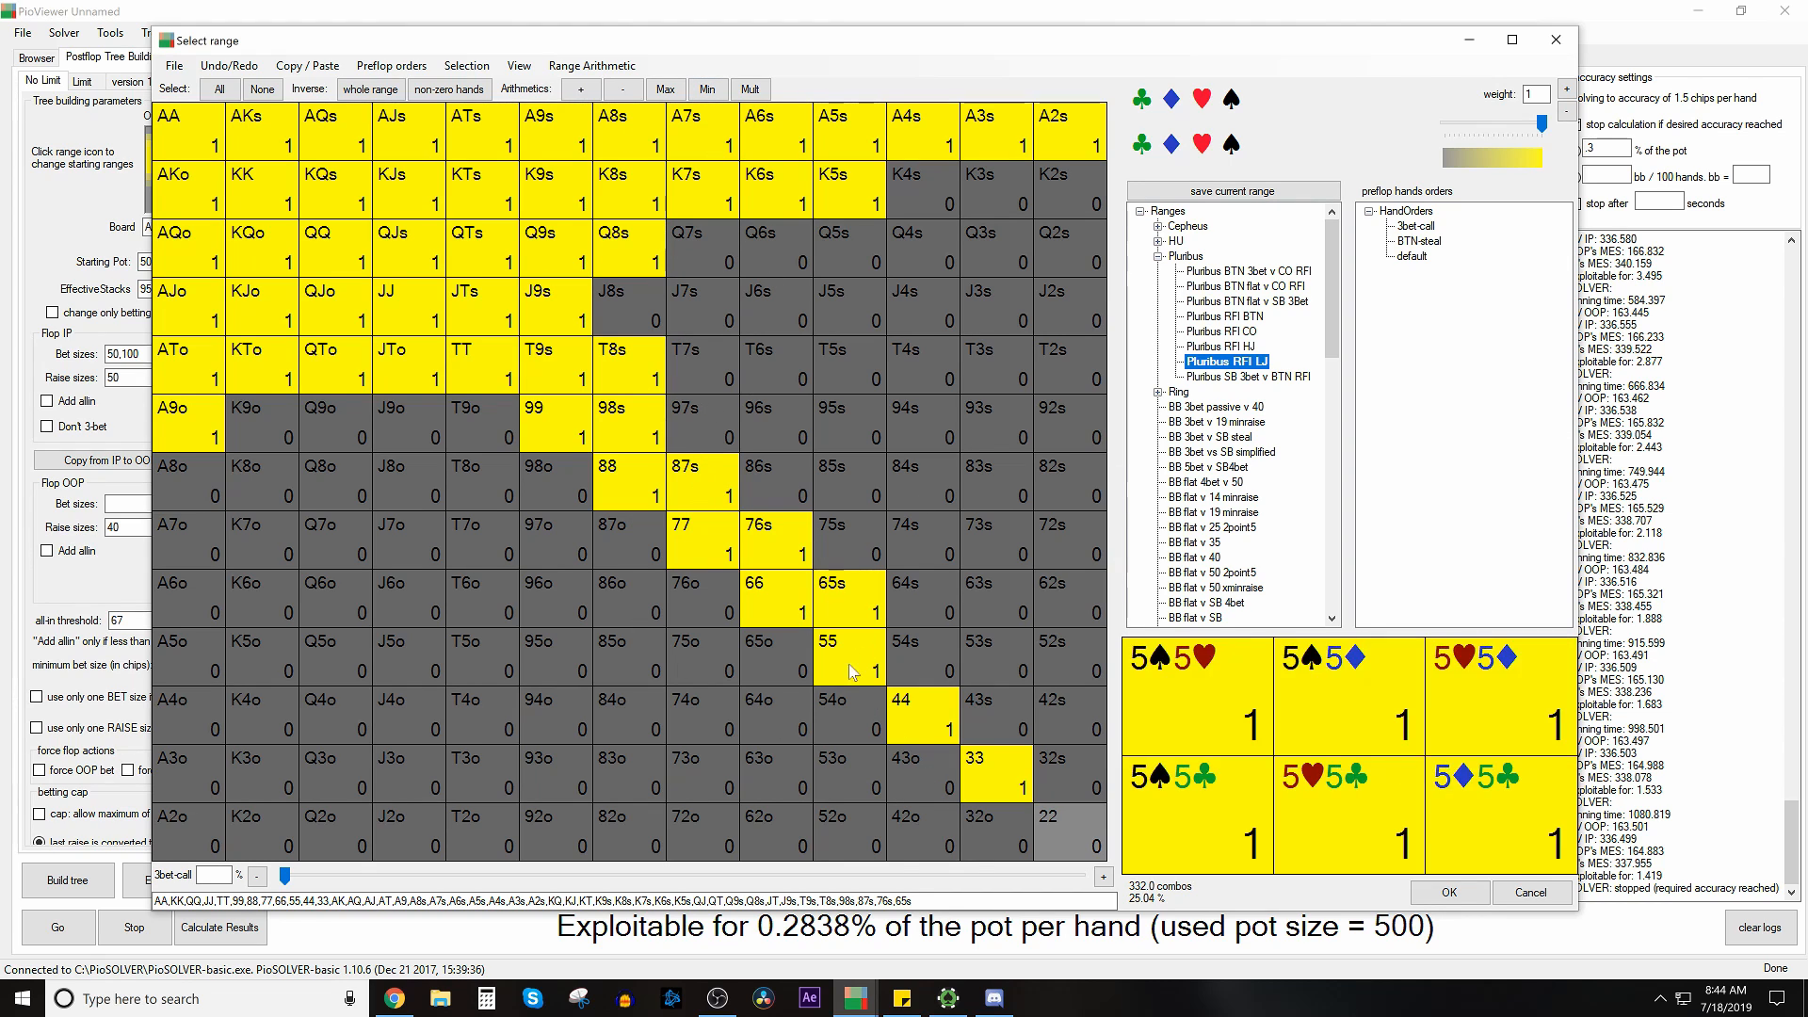
Step: Display the saved Pluribus RFI CO range, followed by the Pluribus RFI BTN range
key("Up")
key("Up")
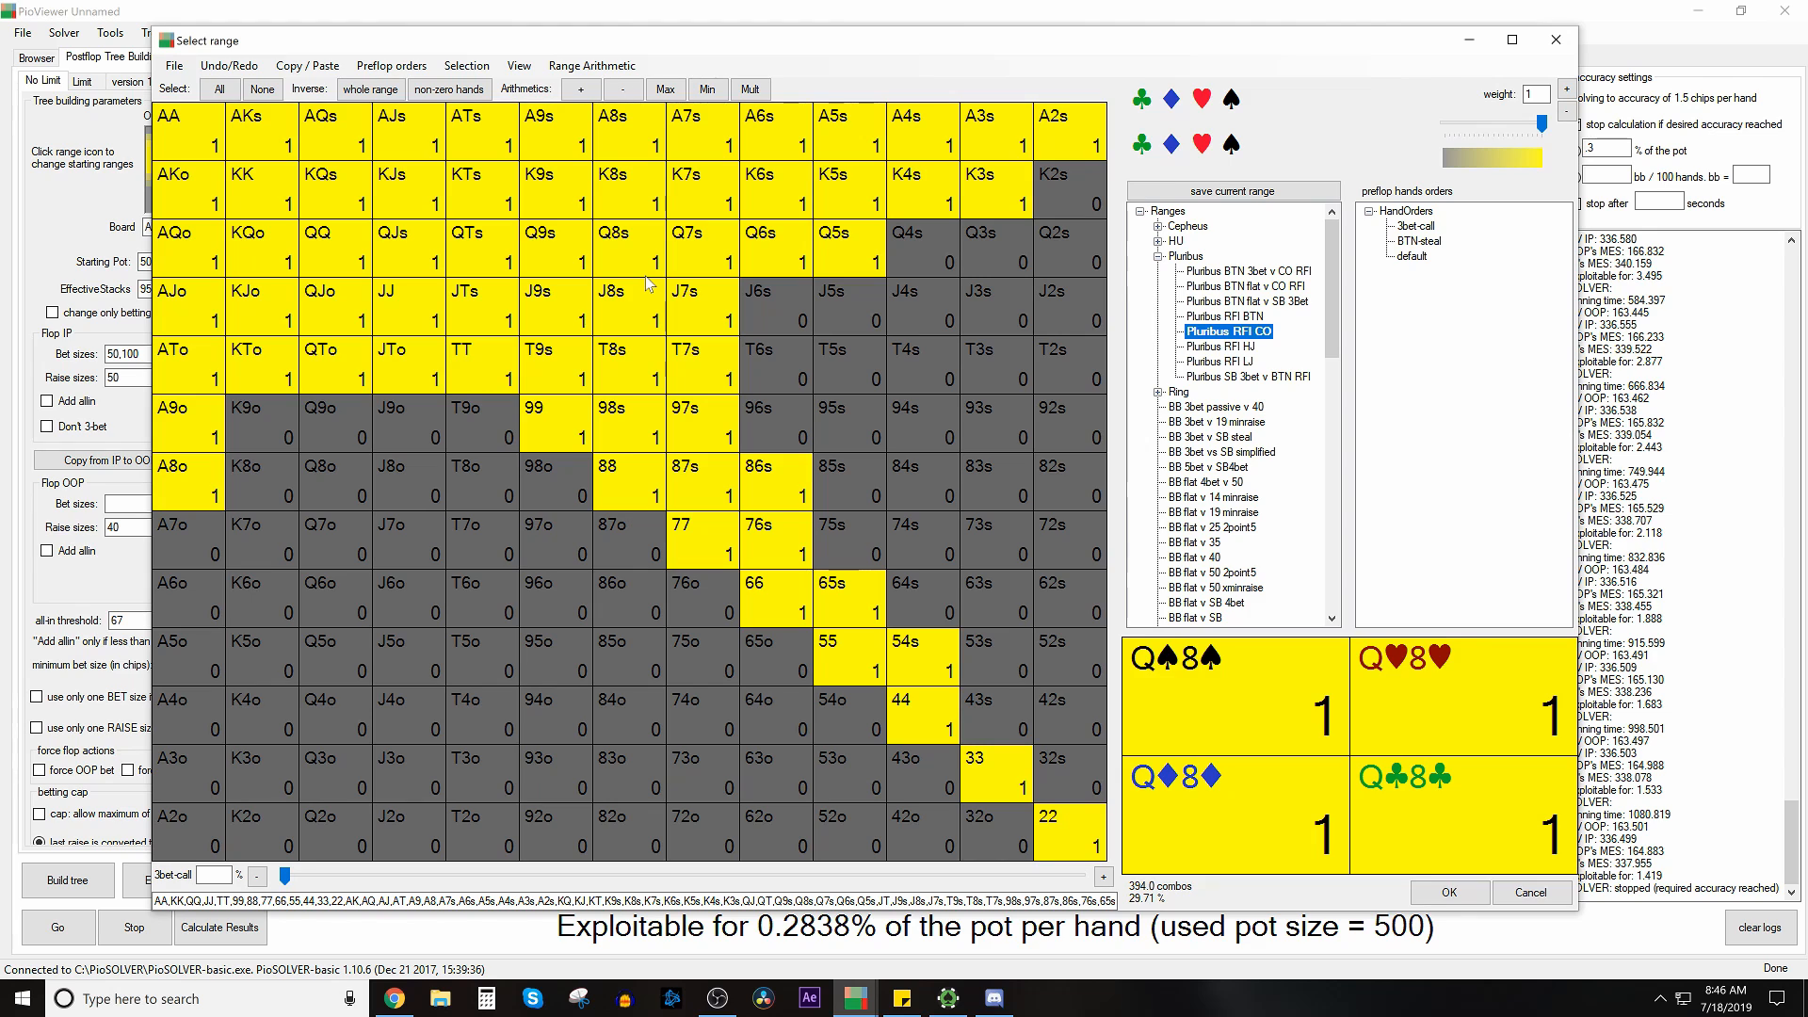
left_click(1215, 316)
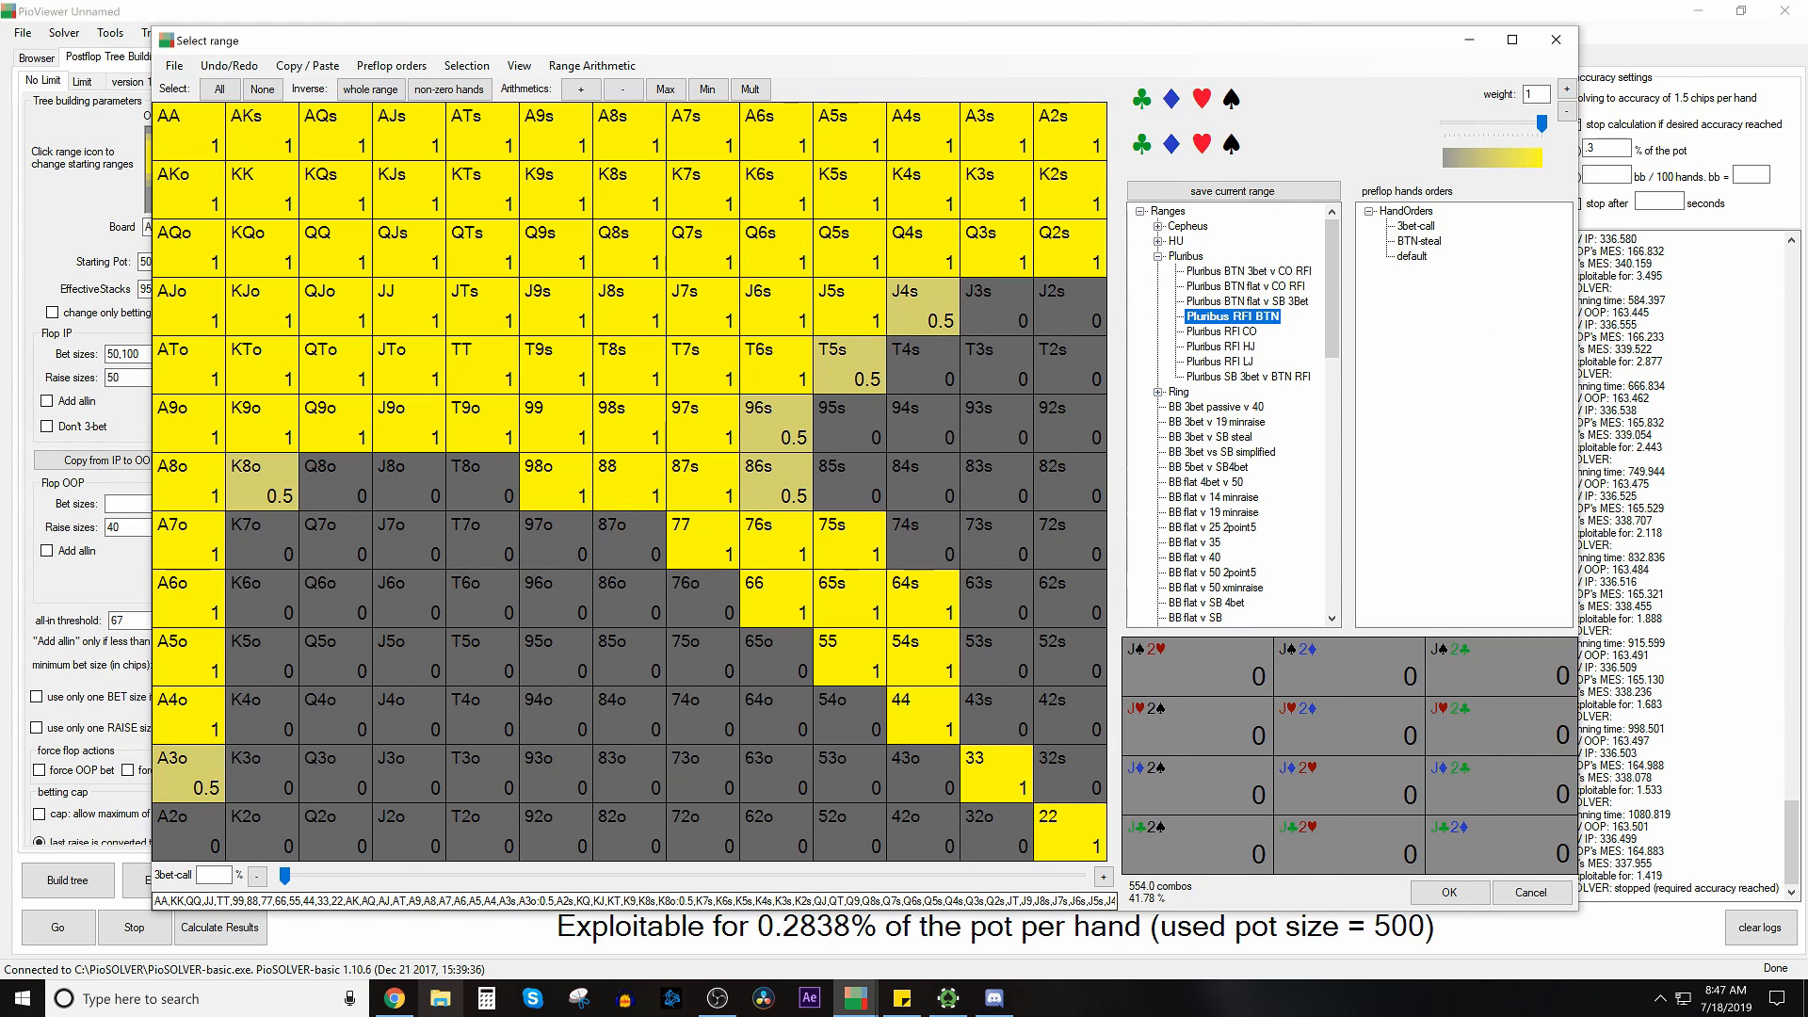
Step: Switch to the "Pluribus Facing Min-Raise RFI" spreadsheet and review its HJ, LJ, CO and BTN sections, including the SB's responses to BTN
left_click(401, 1000)
left_click(548, 16)
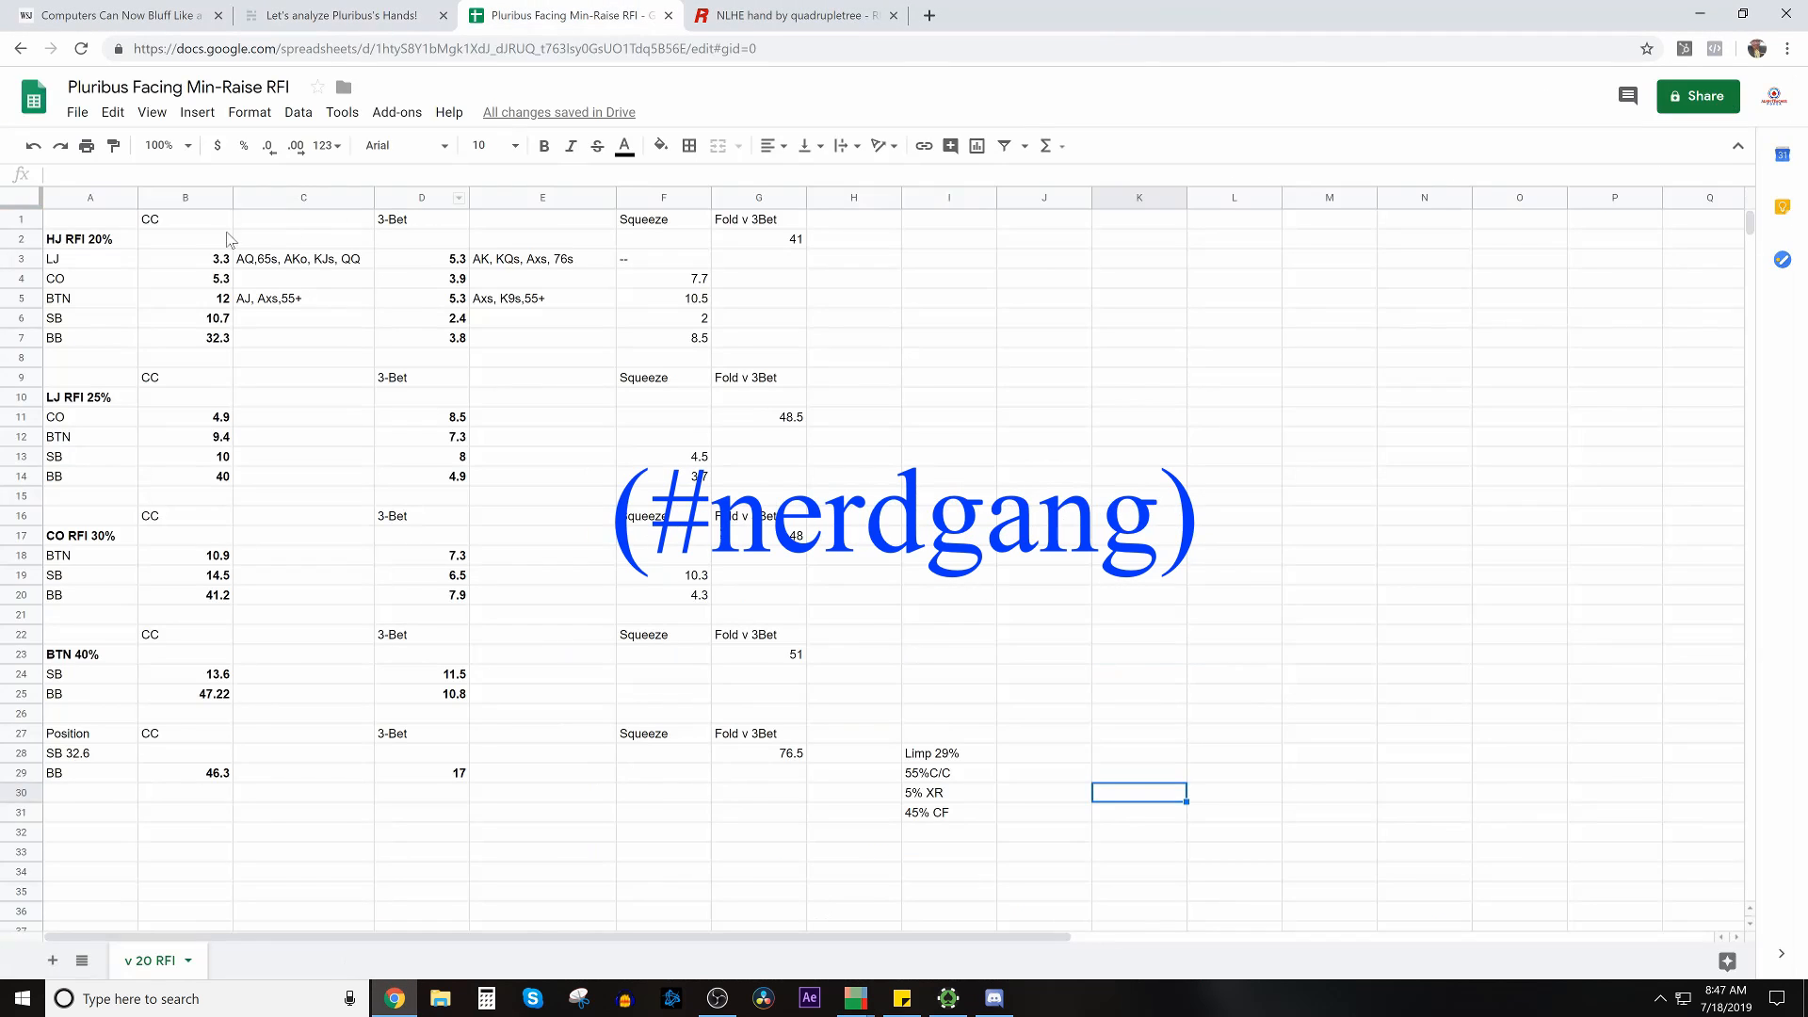
left_click(97, 240)
left_click(84, 400)
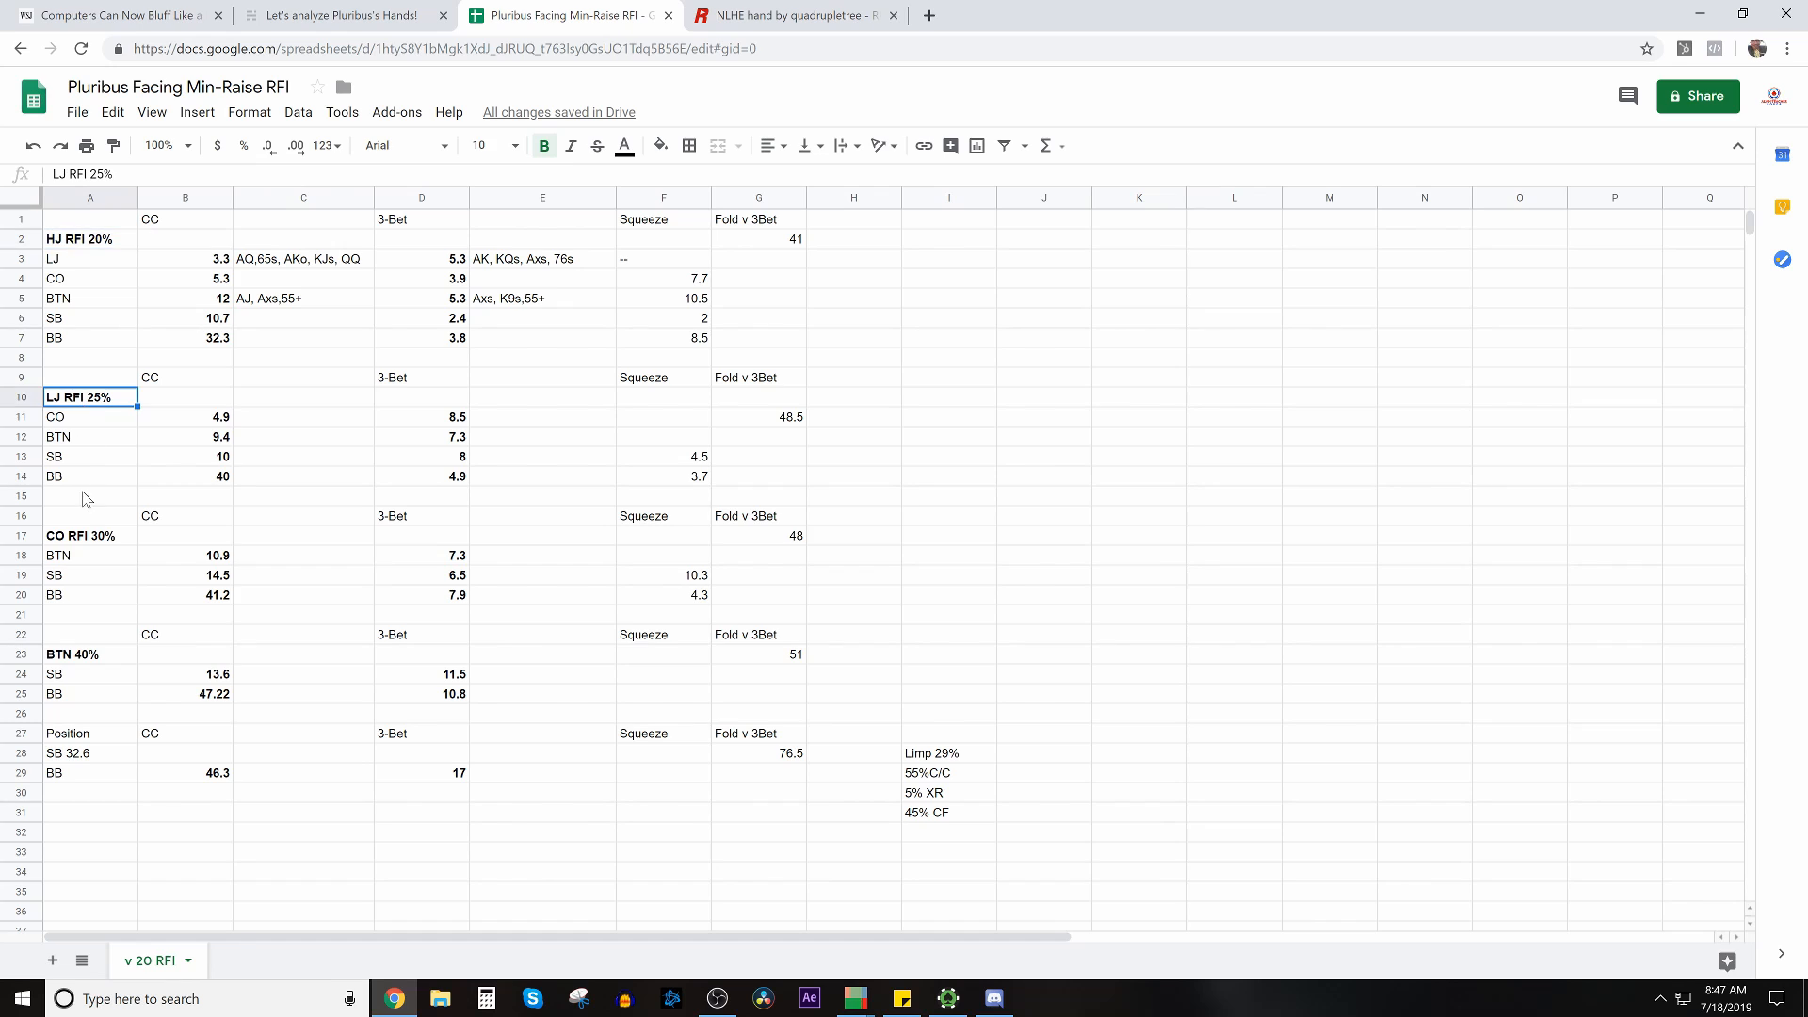
left_click(89, 535)
left_click(110, 657)
left_click(203, 675)
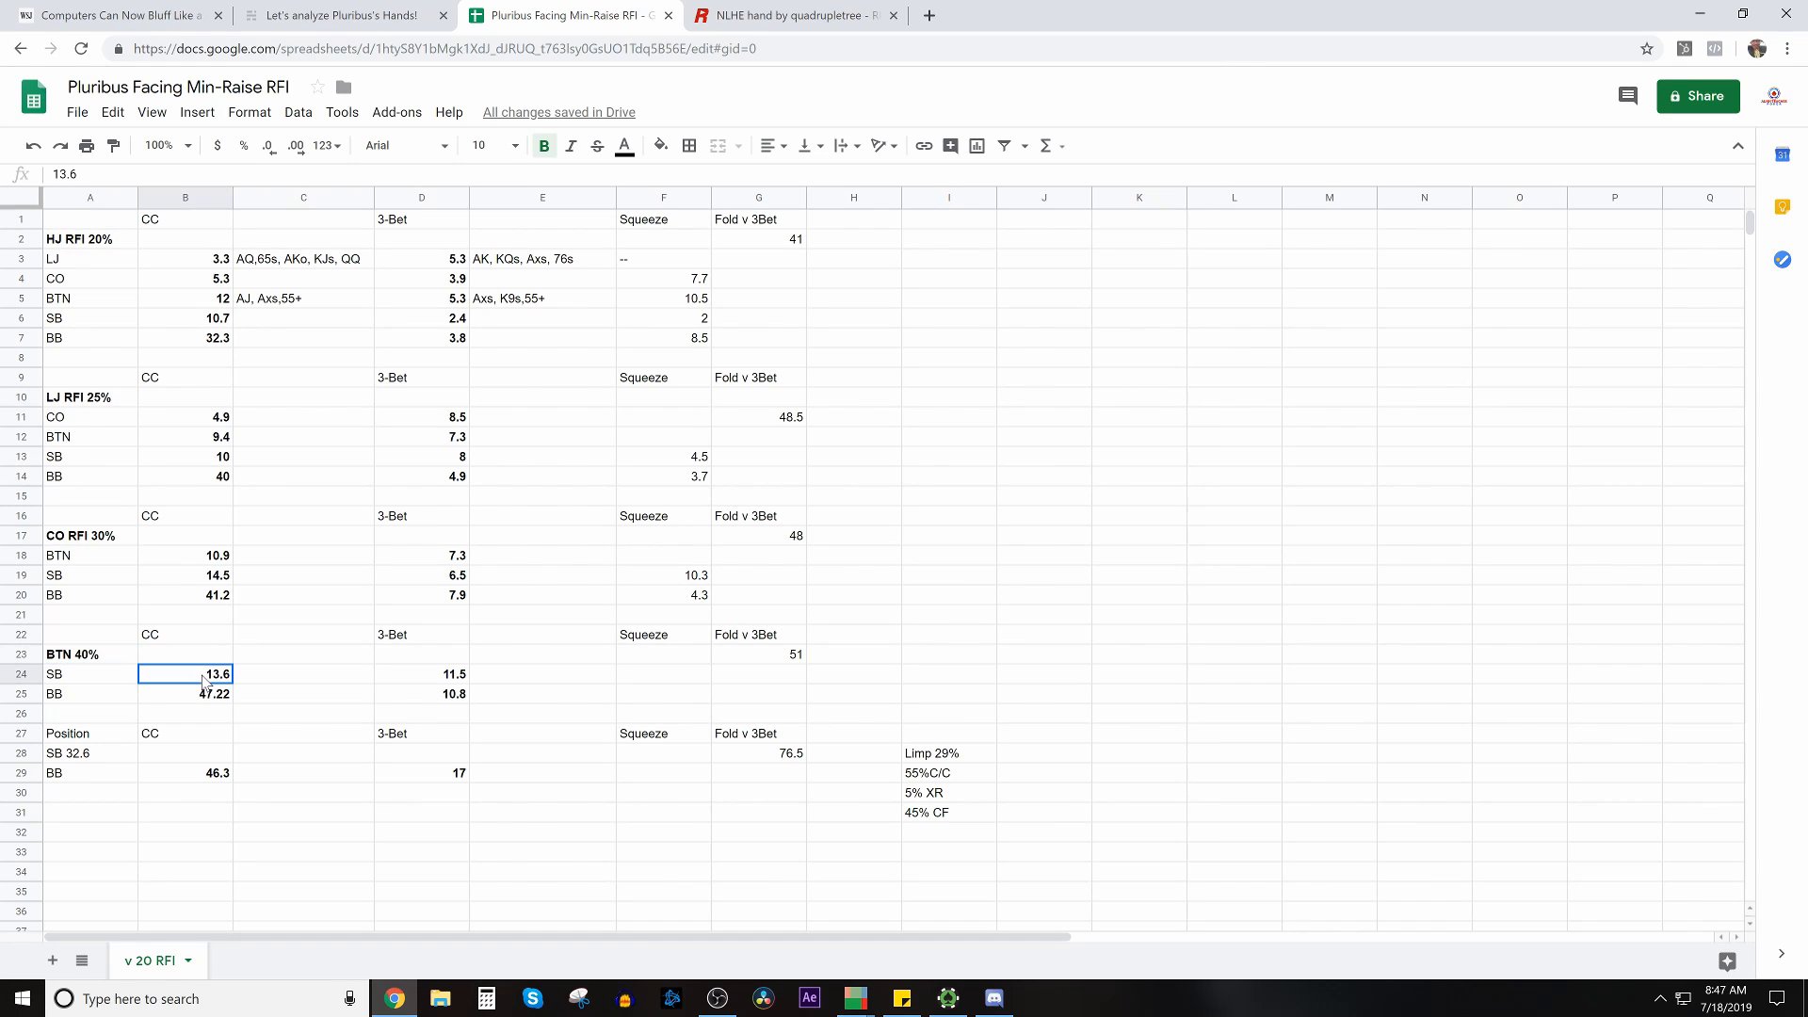
left_click(433, 672)
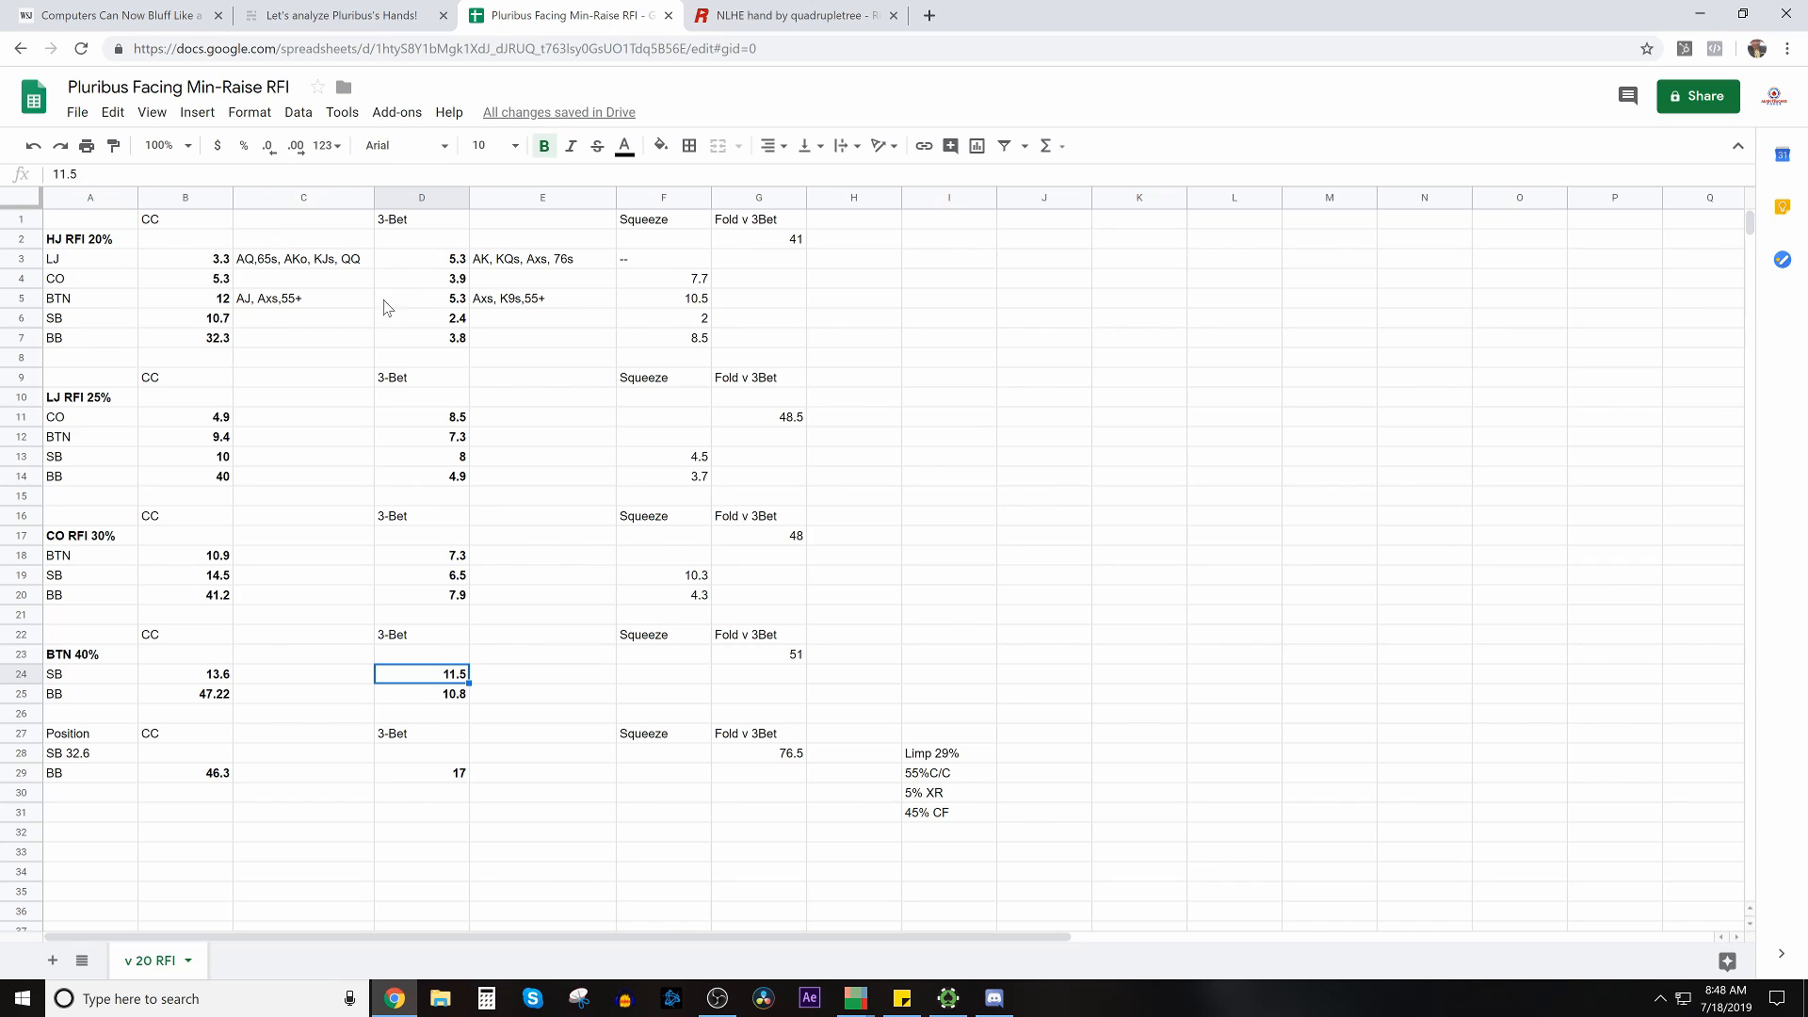
Step: Examine the LJ's CC frequency and hand list against the HJ RFI 20% range
left_click(94, 241)
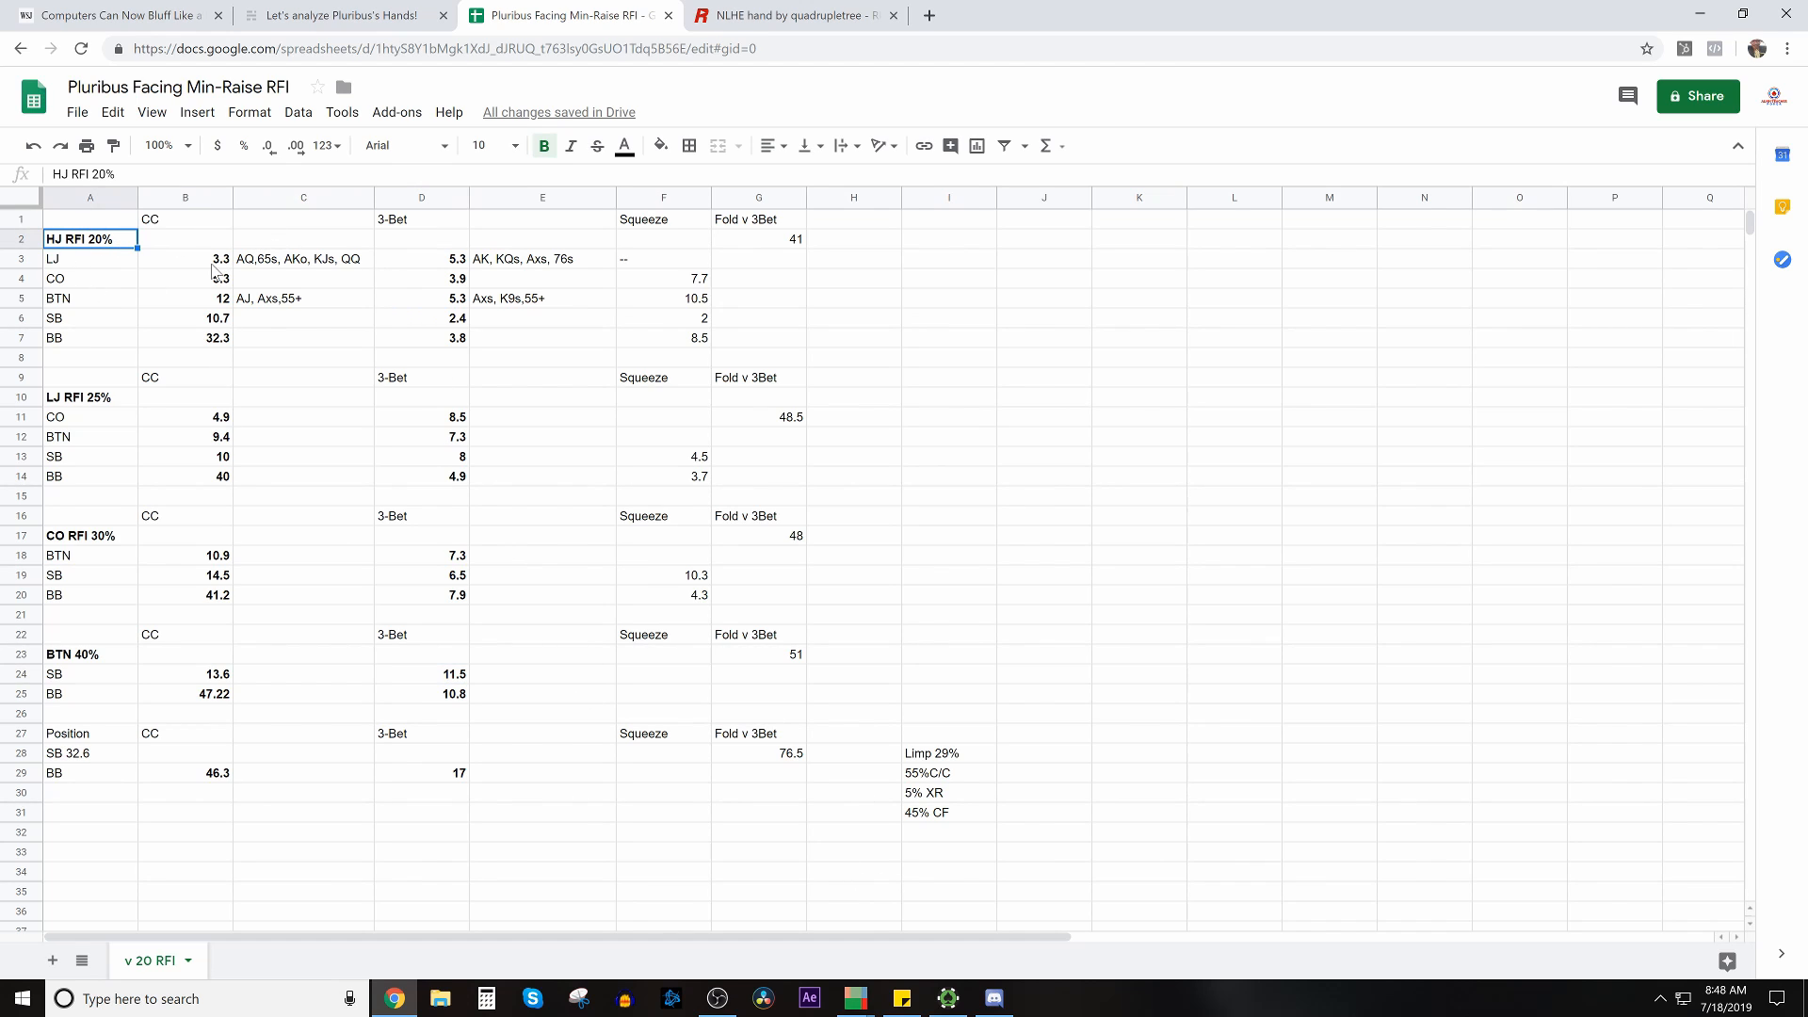
left_click(216, 268)
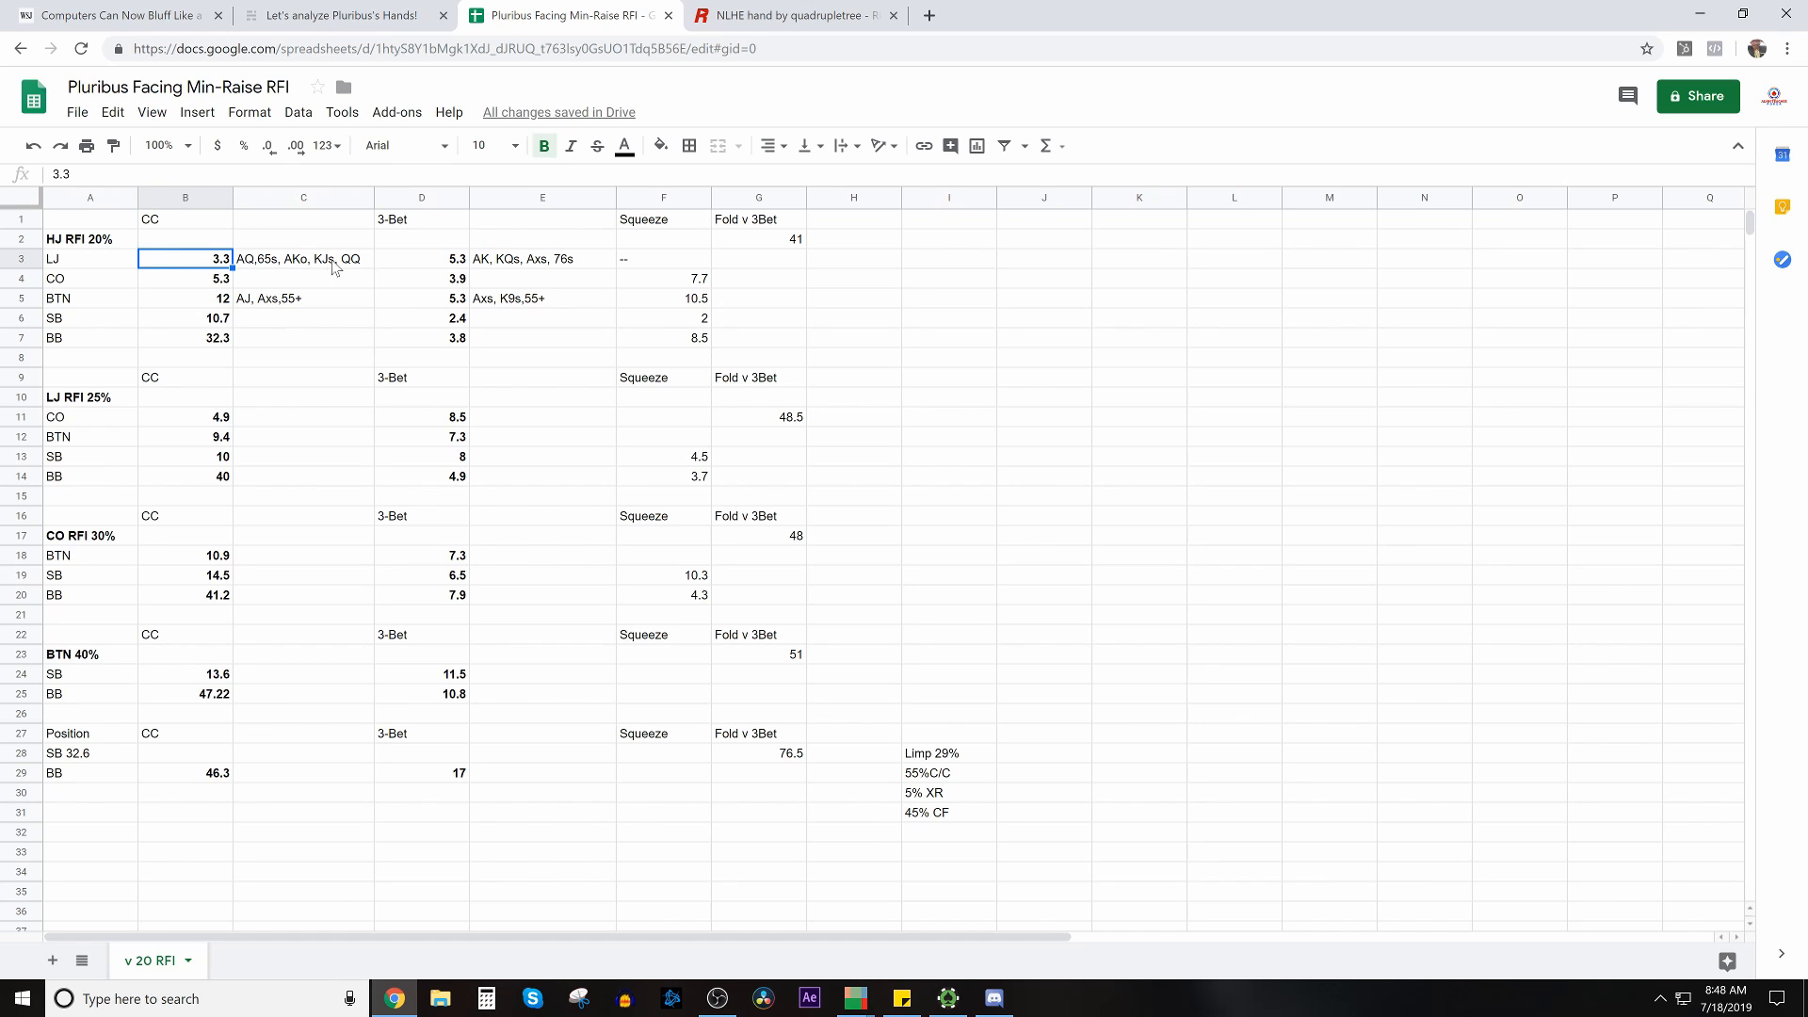
left_click(337, 269)
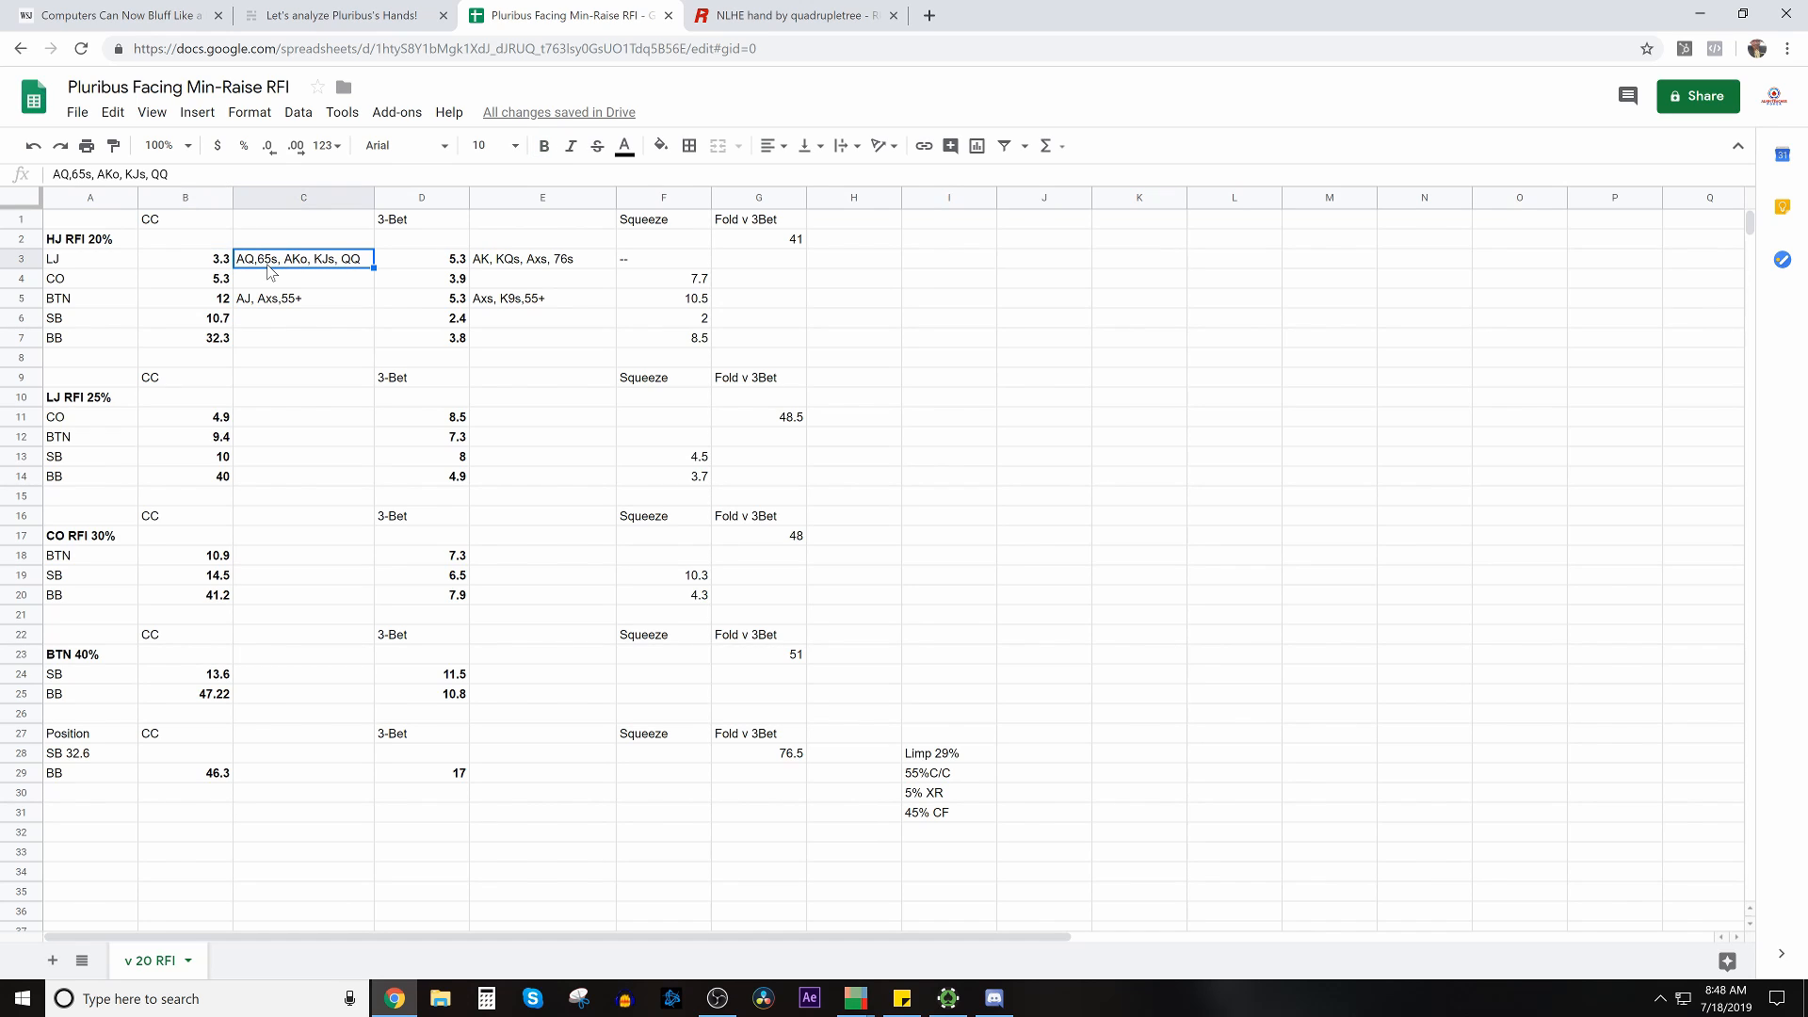
Step: Examine the LJ's 3-bet frequency and hand list against the HJ RFI 20% range, compared with its CC hands
left_click(412, 265)
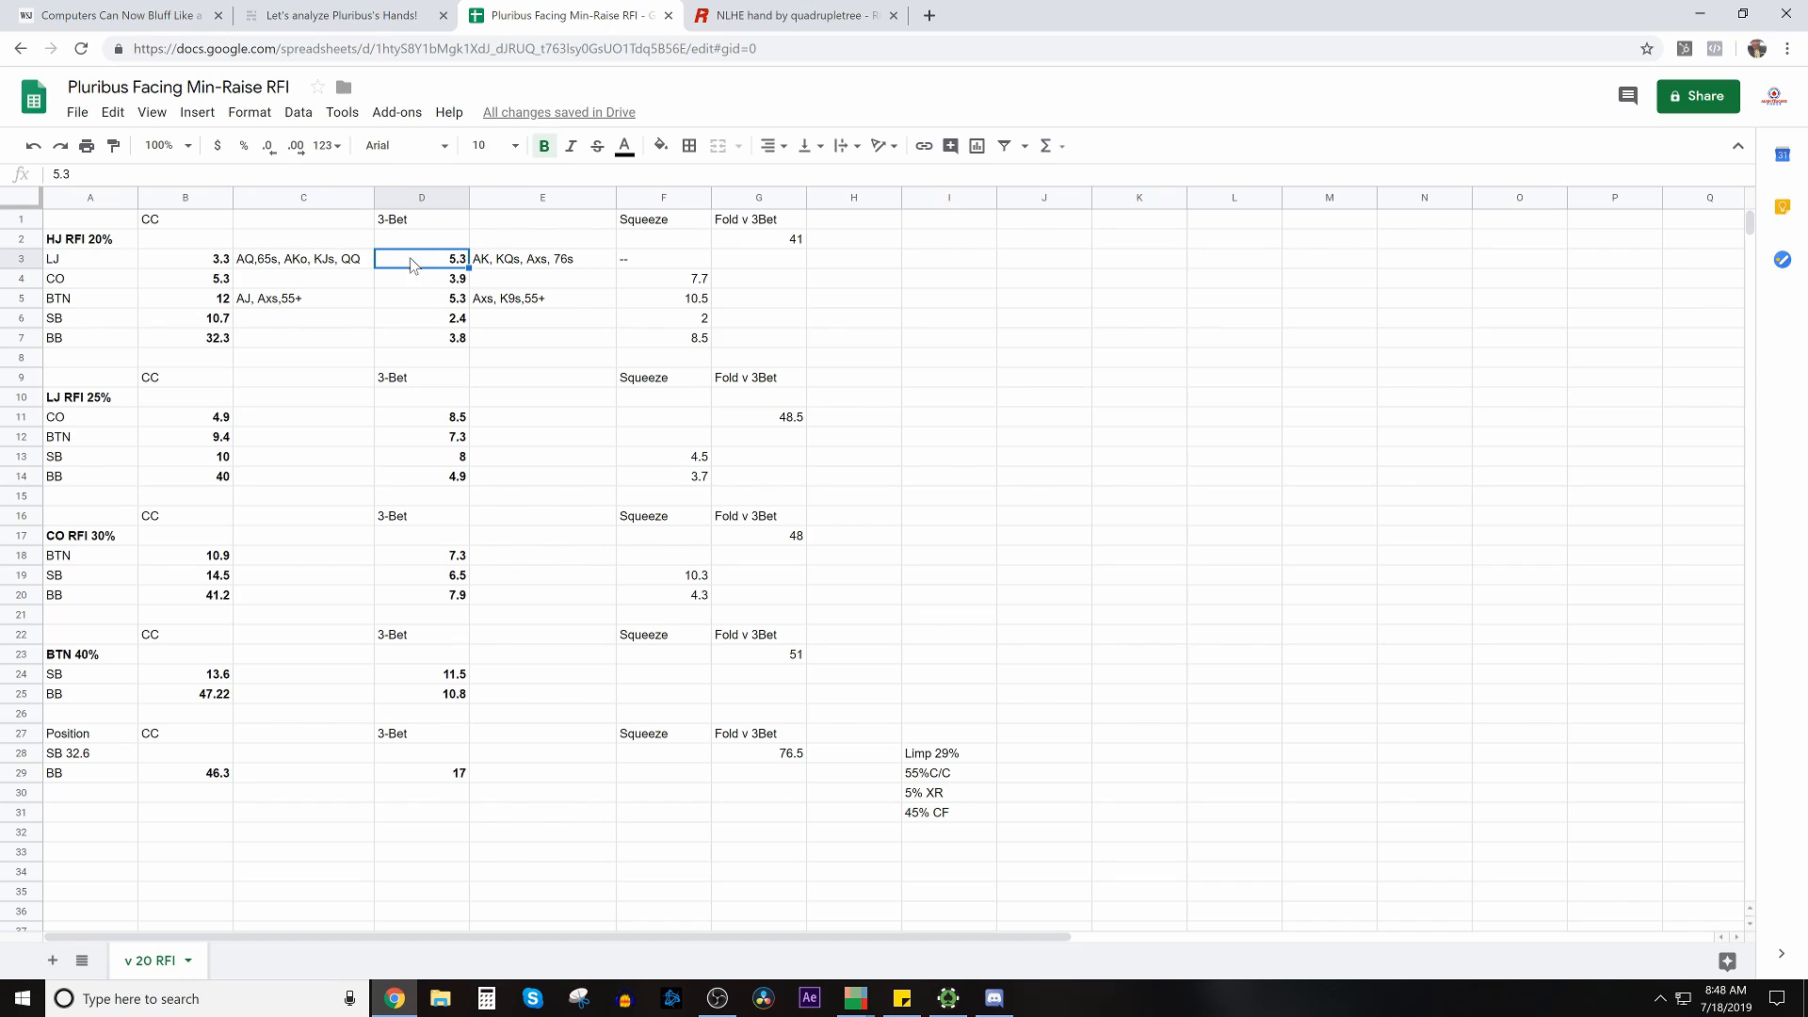
left_click(501, 267)
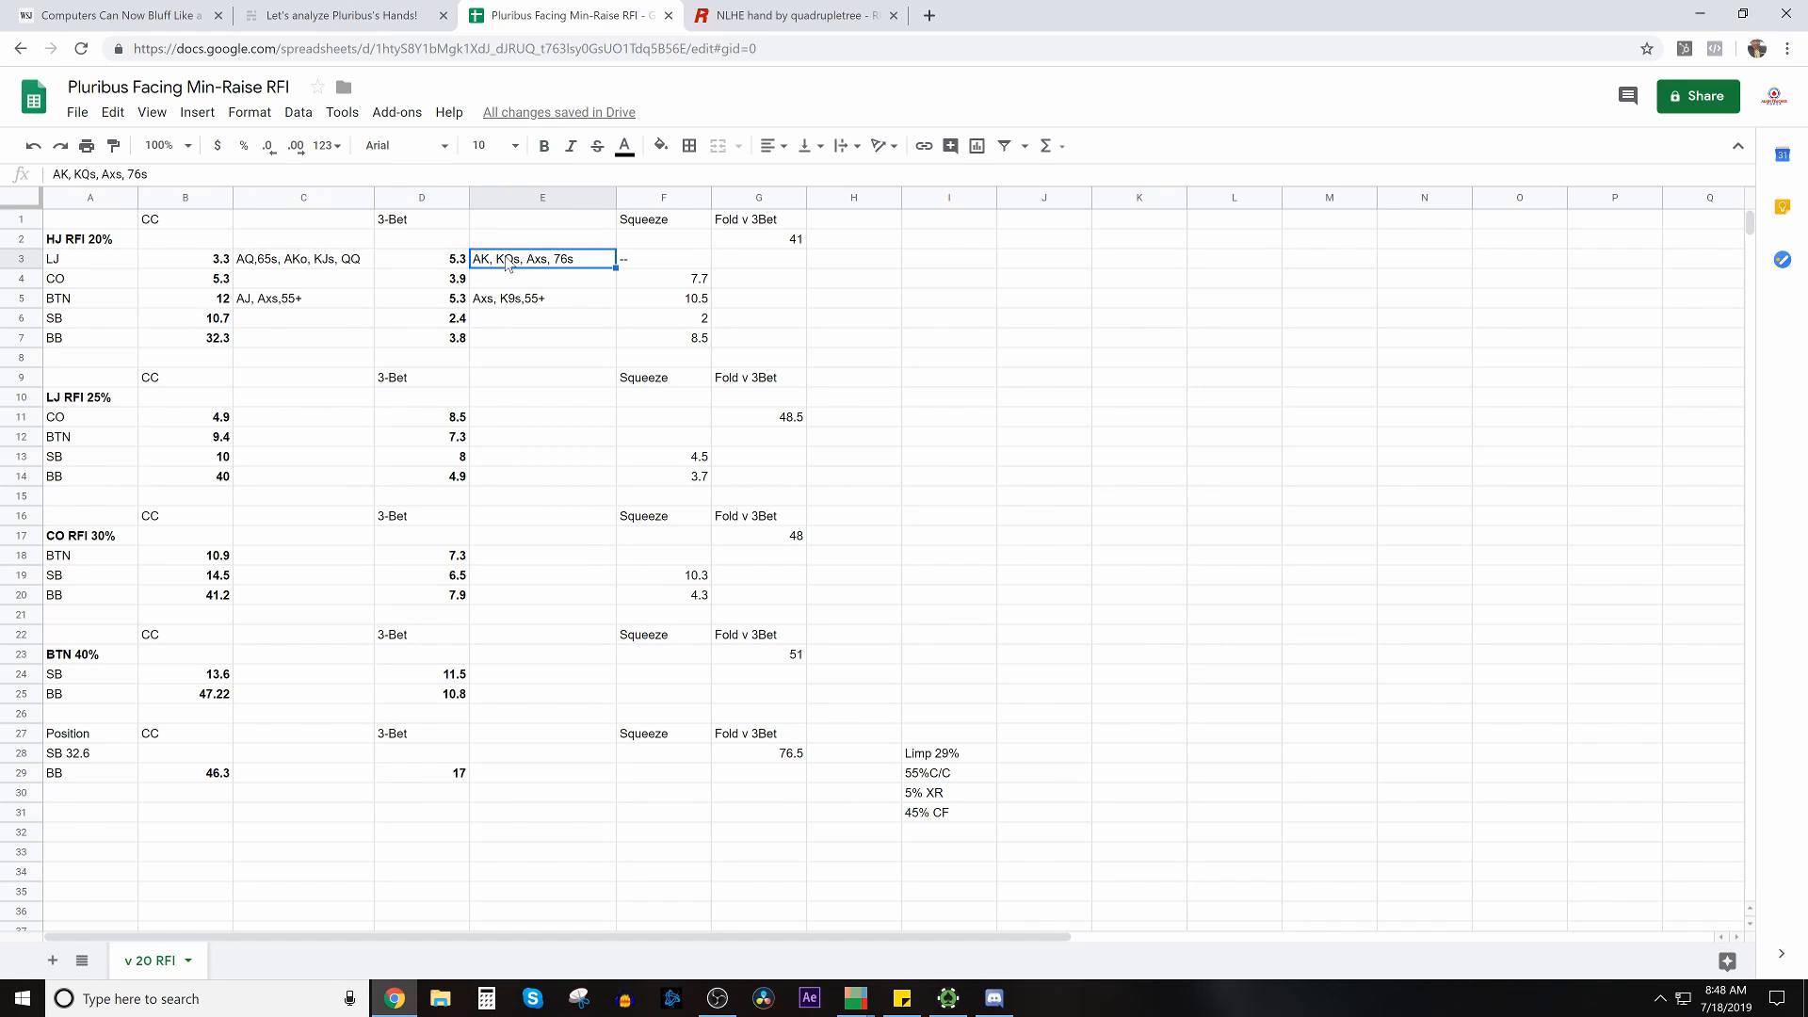
left_click(341, 266)
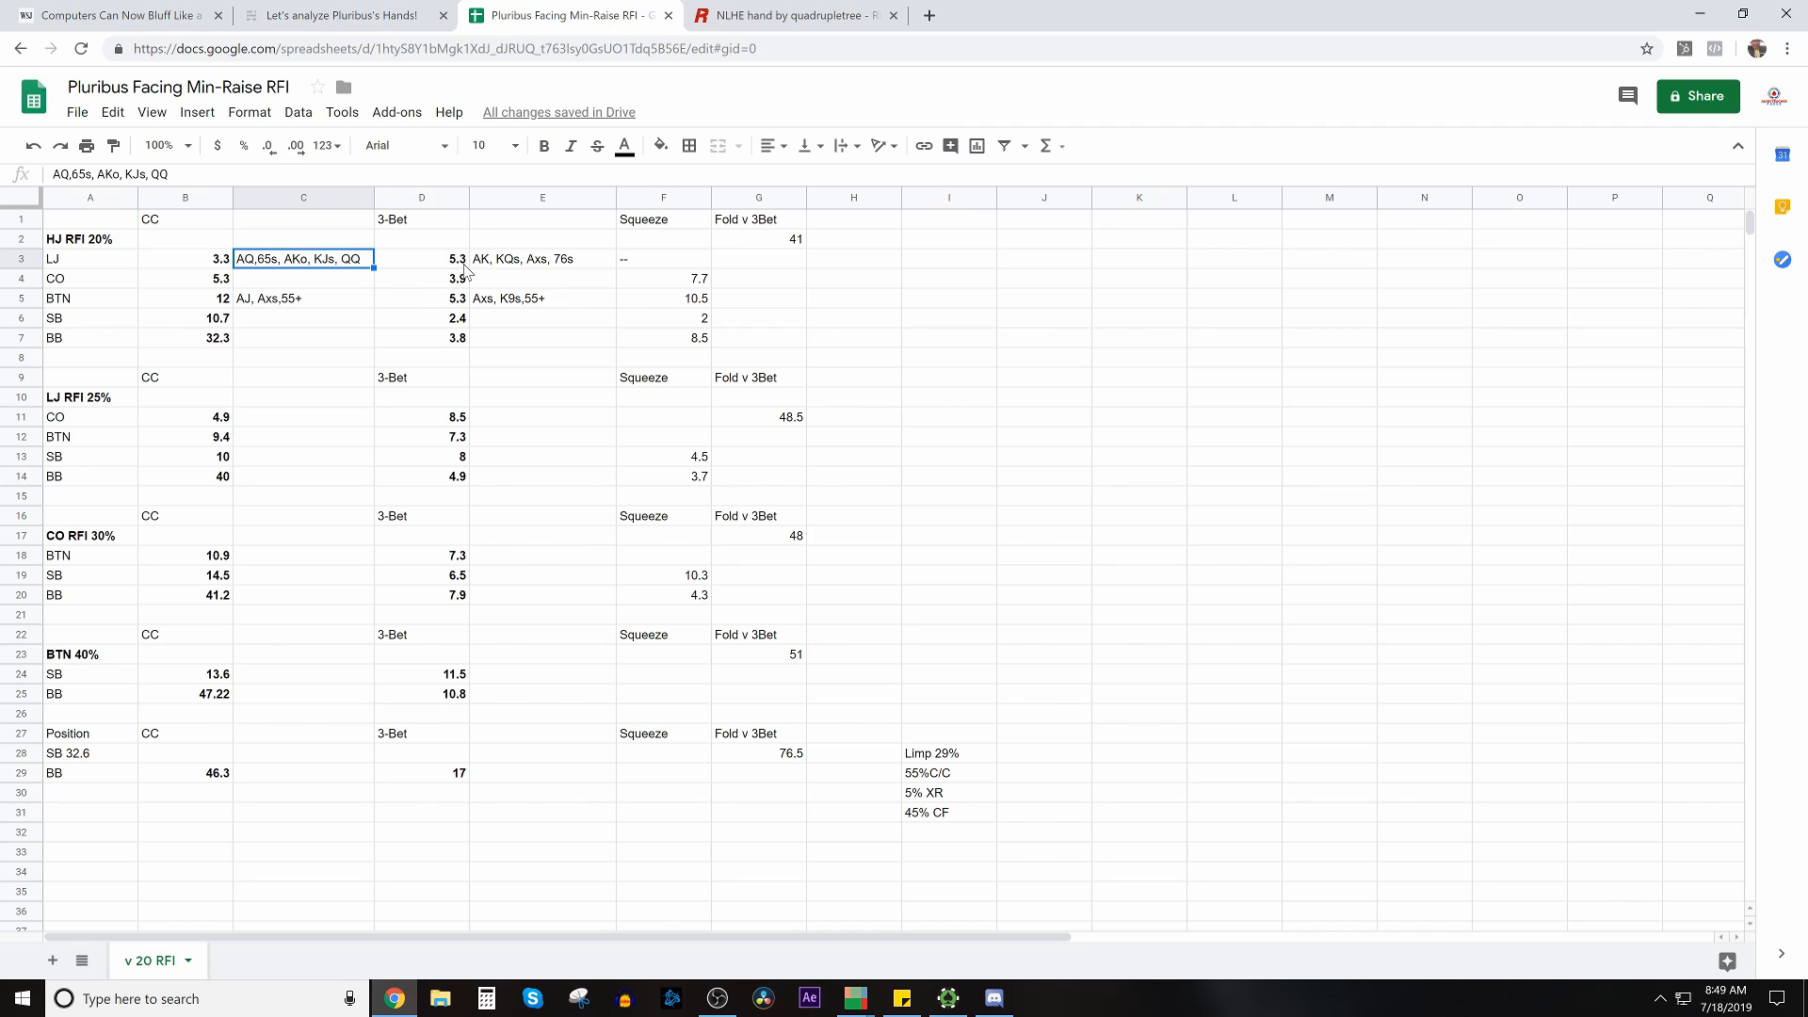
Step: Compare the LJ, CO and BTN 3-bet frequencies against the HJ open, and check Pluribus's by-position statistics in PokerTracker
left_click(464, 266)
left_click(462, 283)
left_click(455, 303)
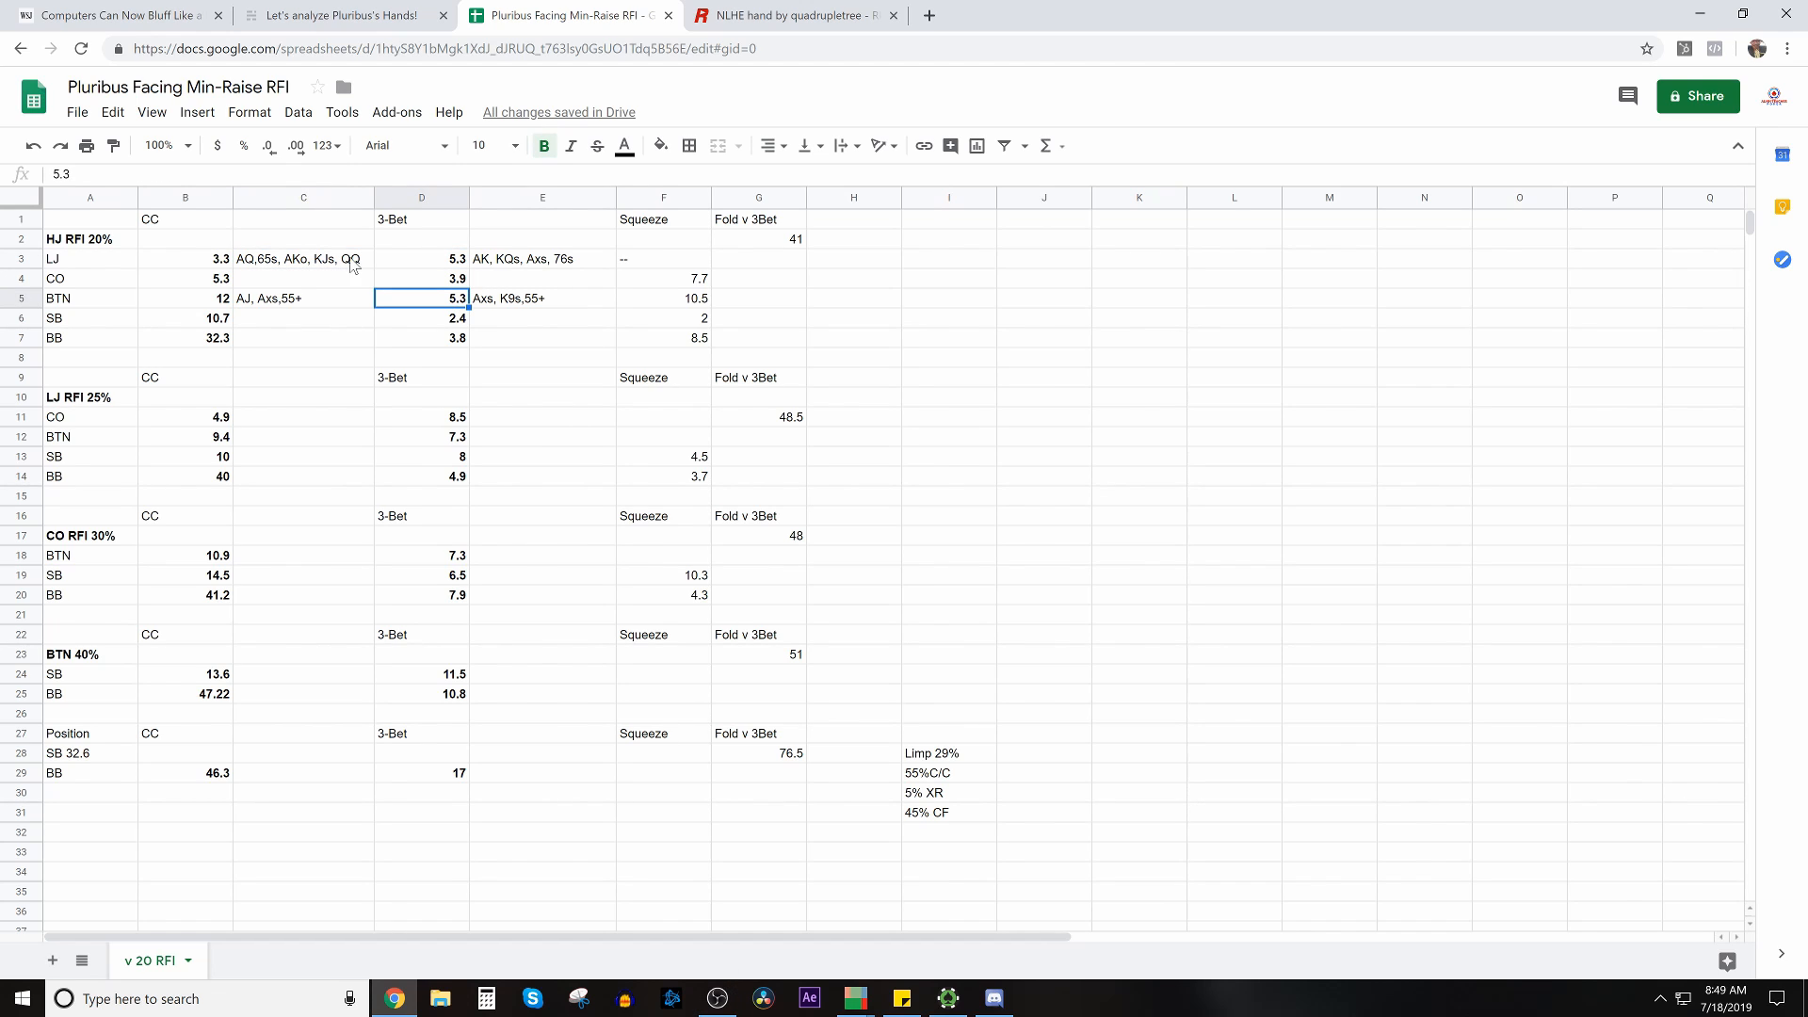
left_click(449, 274)
left_click(452, 294)
left_click(947, 998)
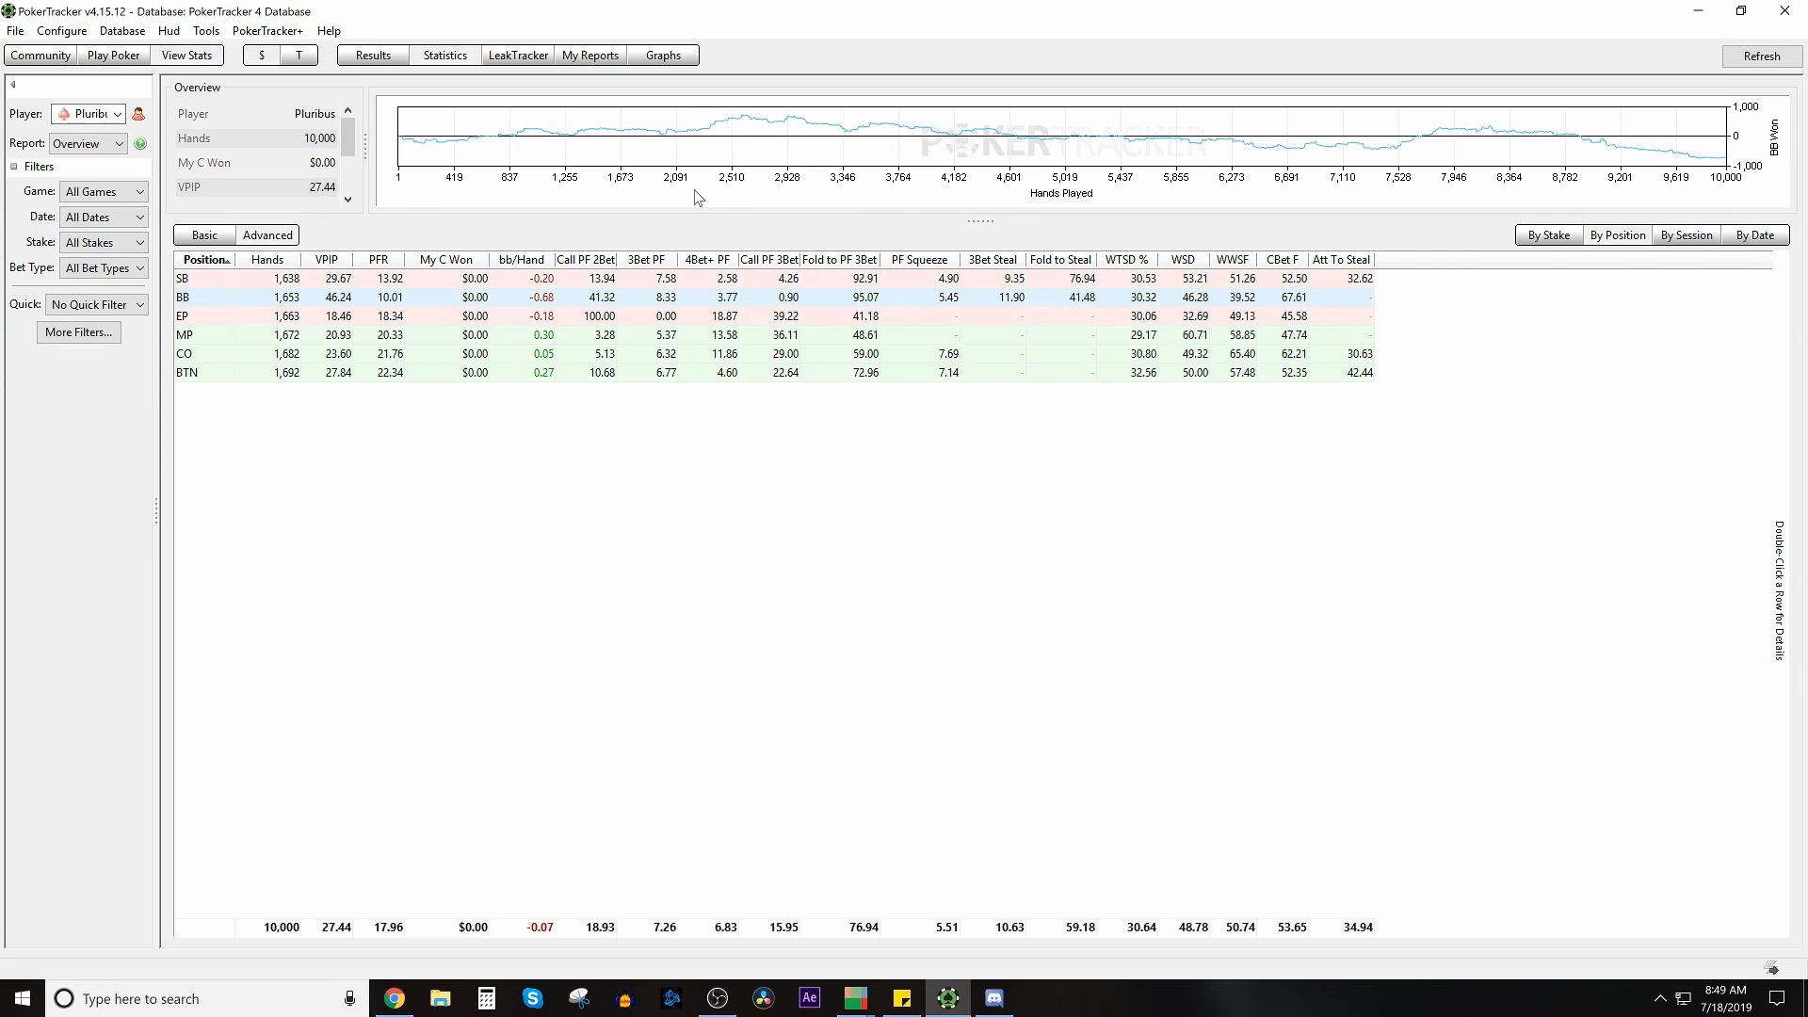
key("alt+Tab")
Step: Examine the SB's and BB's CC and 3-bet frequencies against BTN 40%, and locate the CO RFI 30% section
left_click(216, 675)
left_click(421, 674)
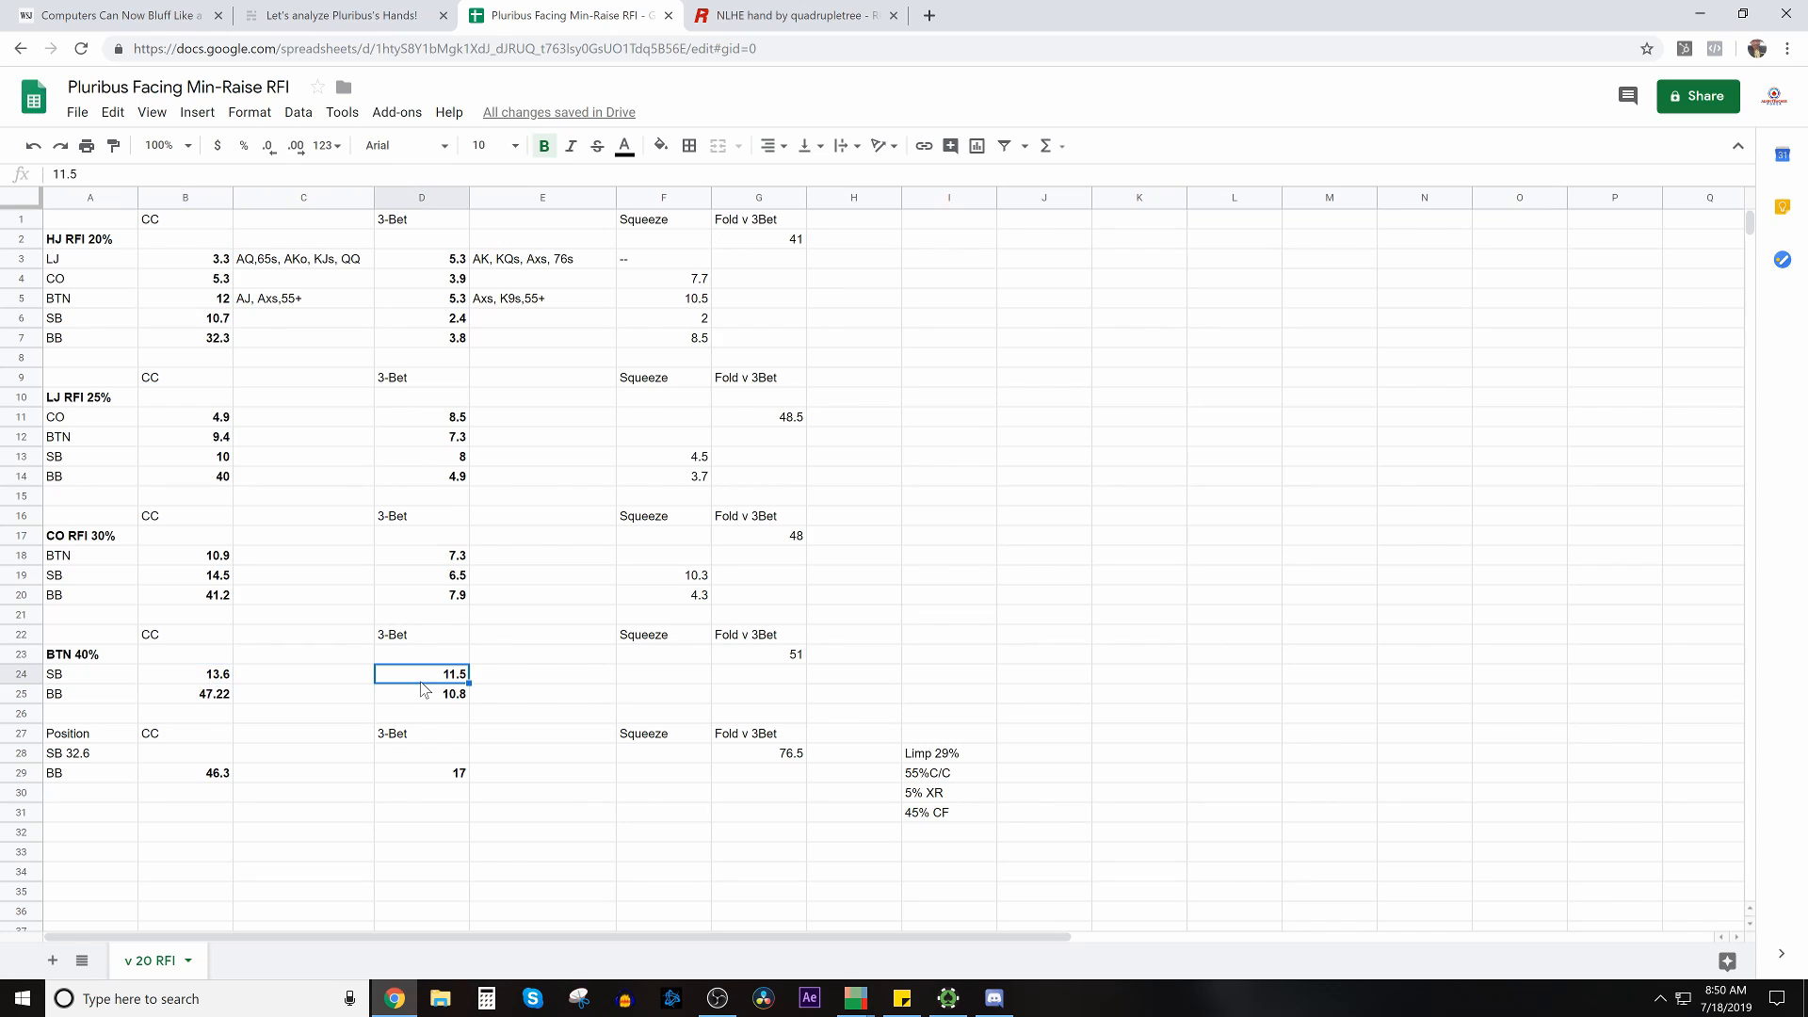
left_click(416, 696)
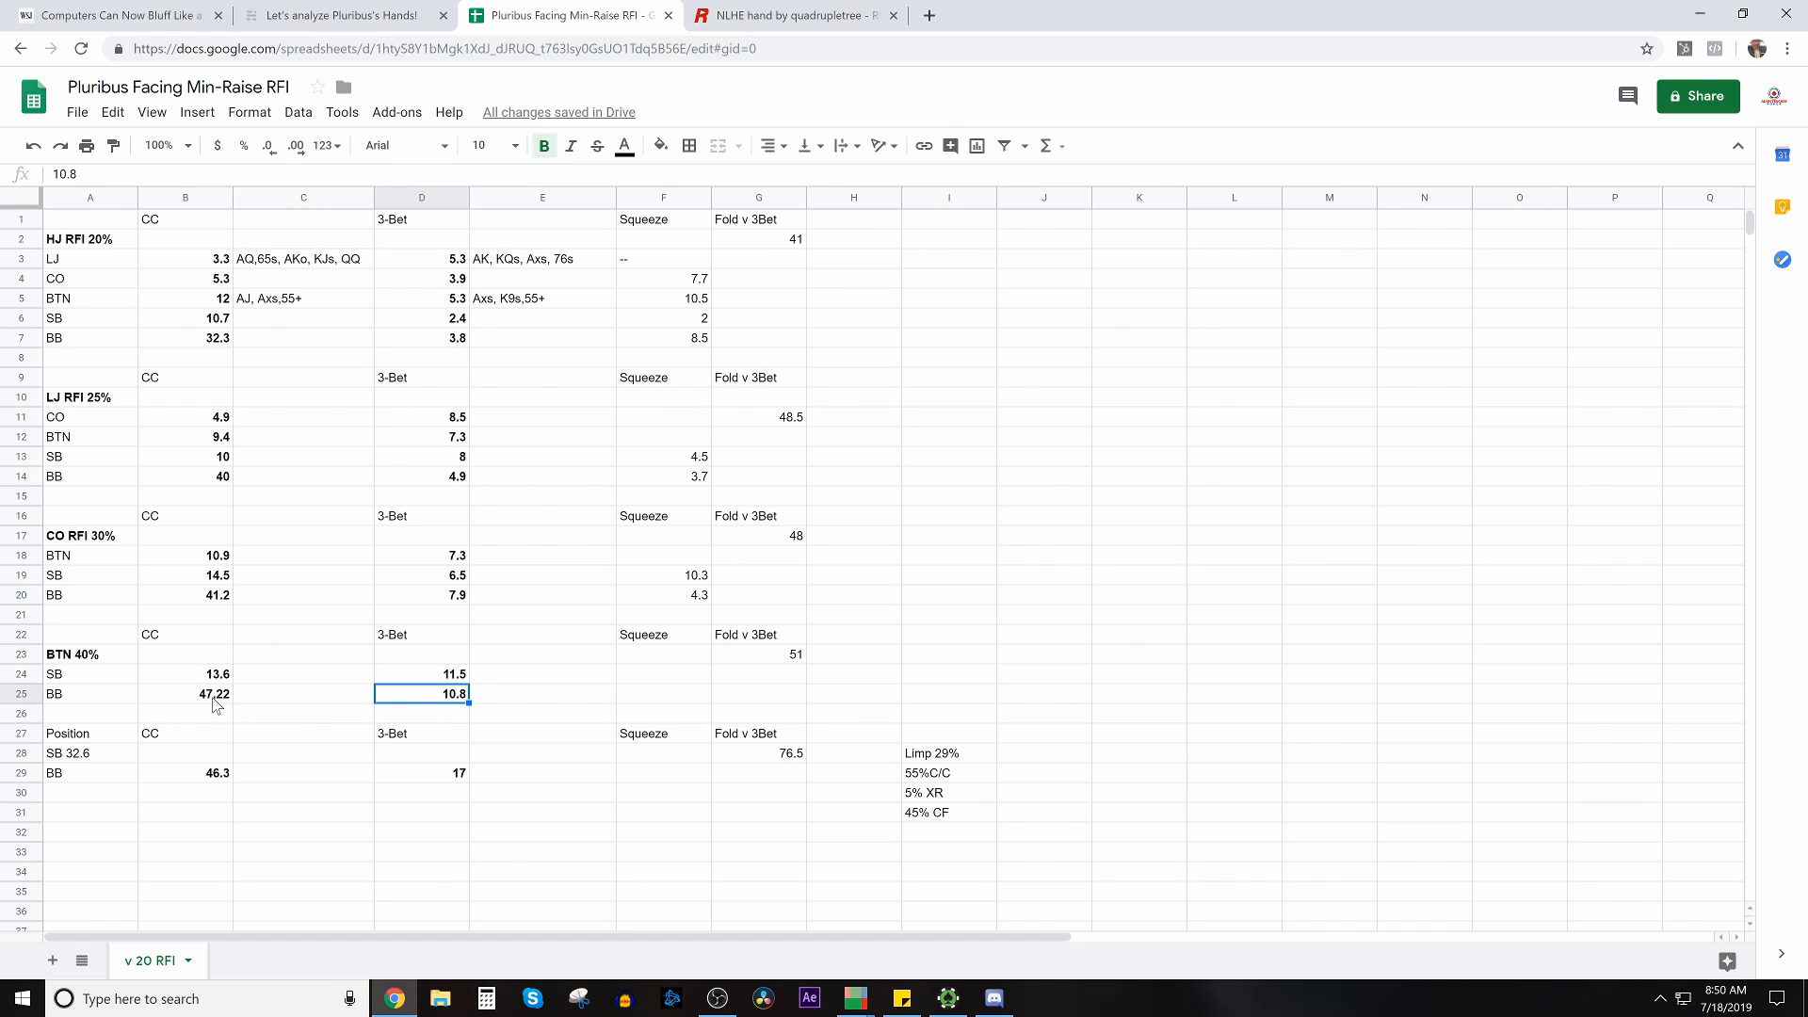
left_click(215, 701)
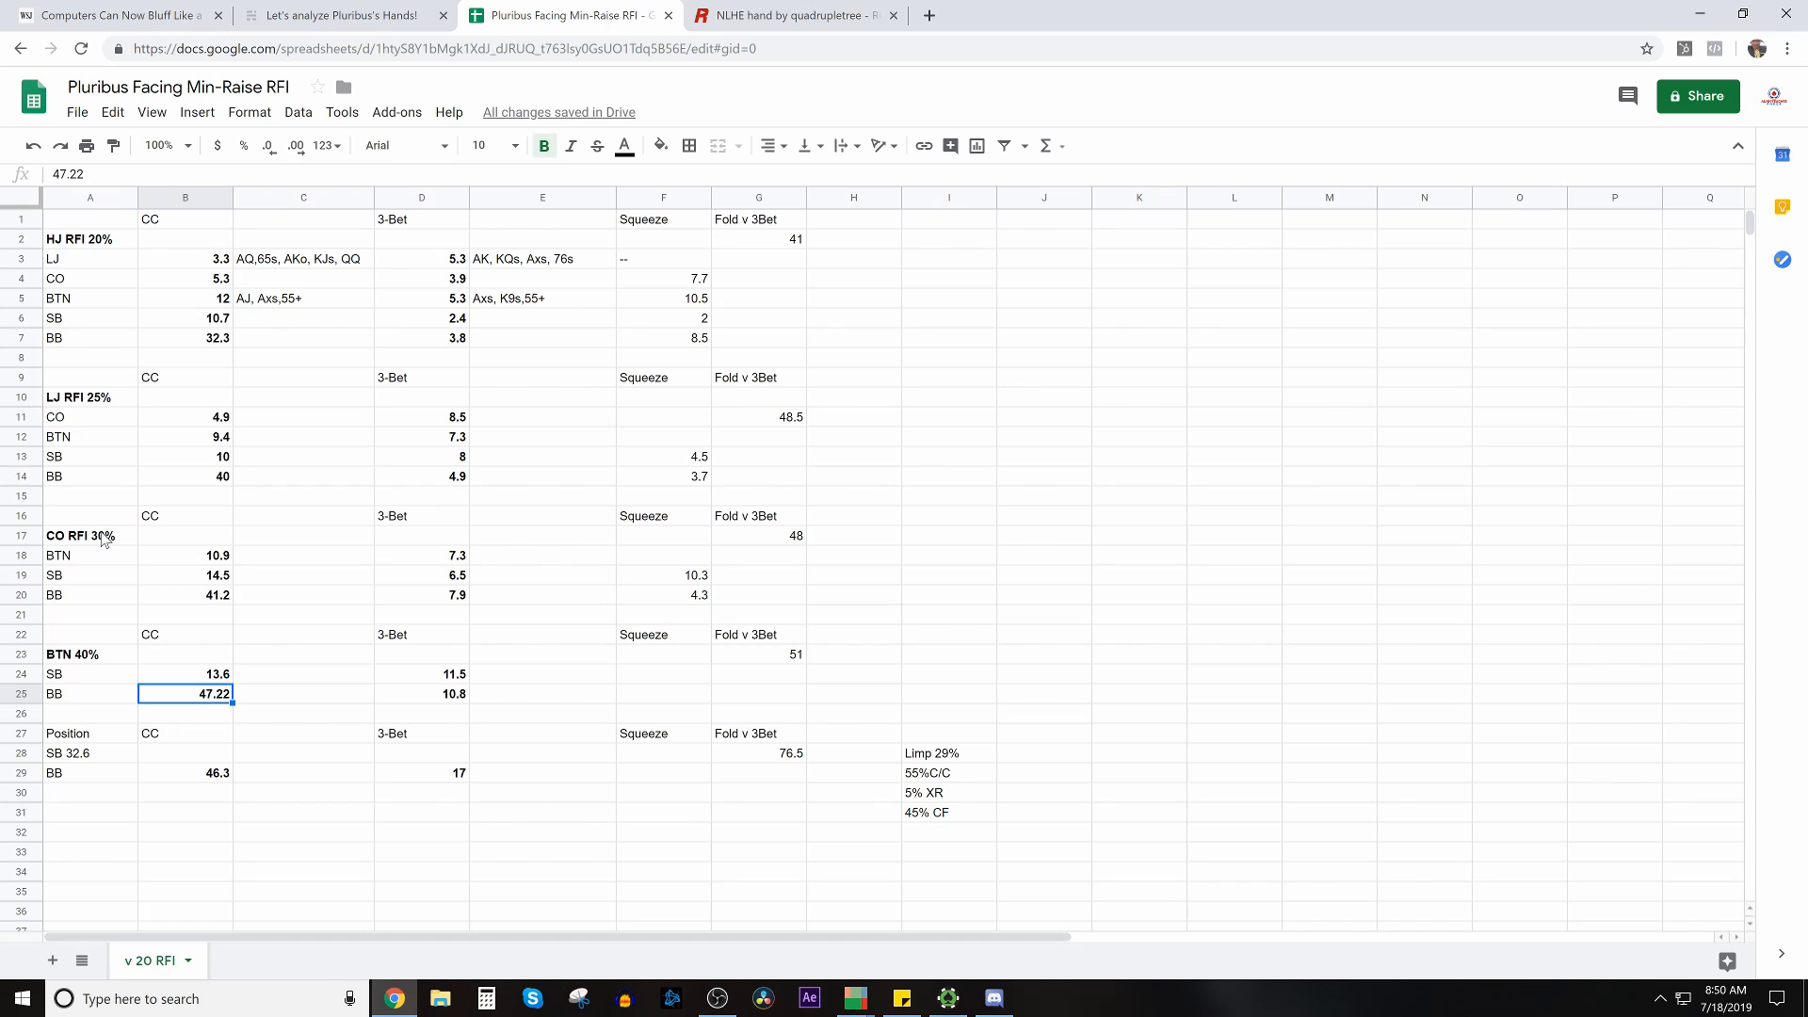
left_click(101, 536)
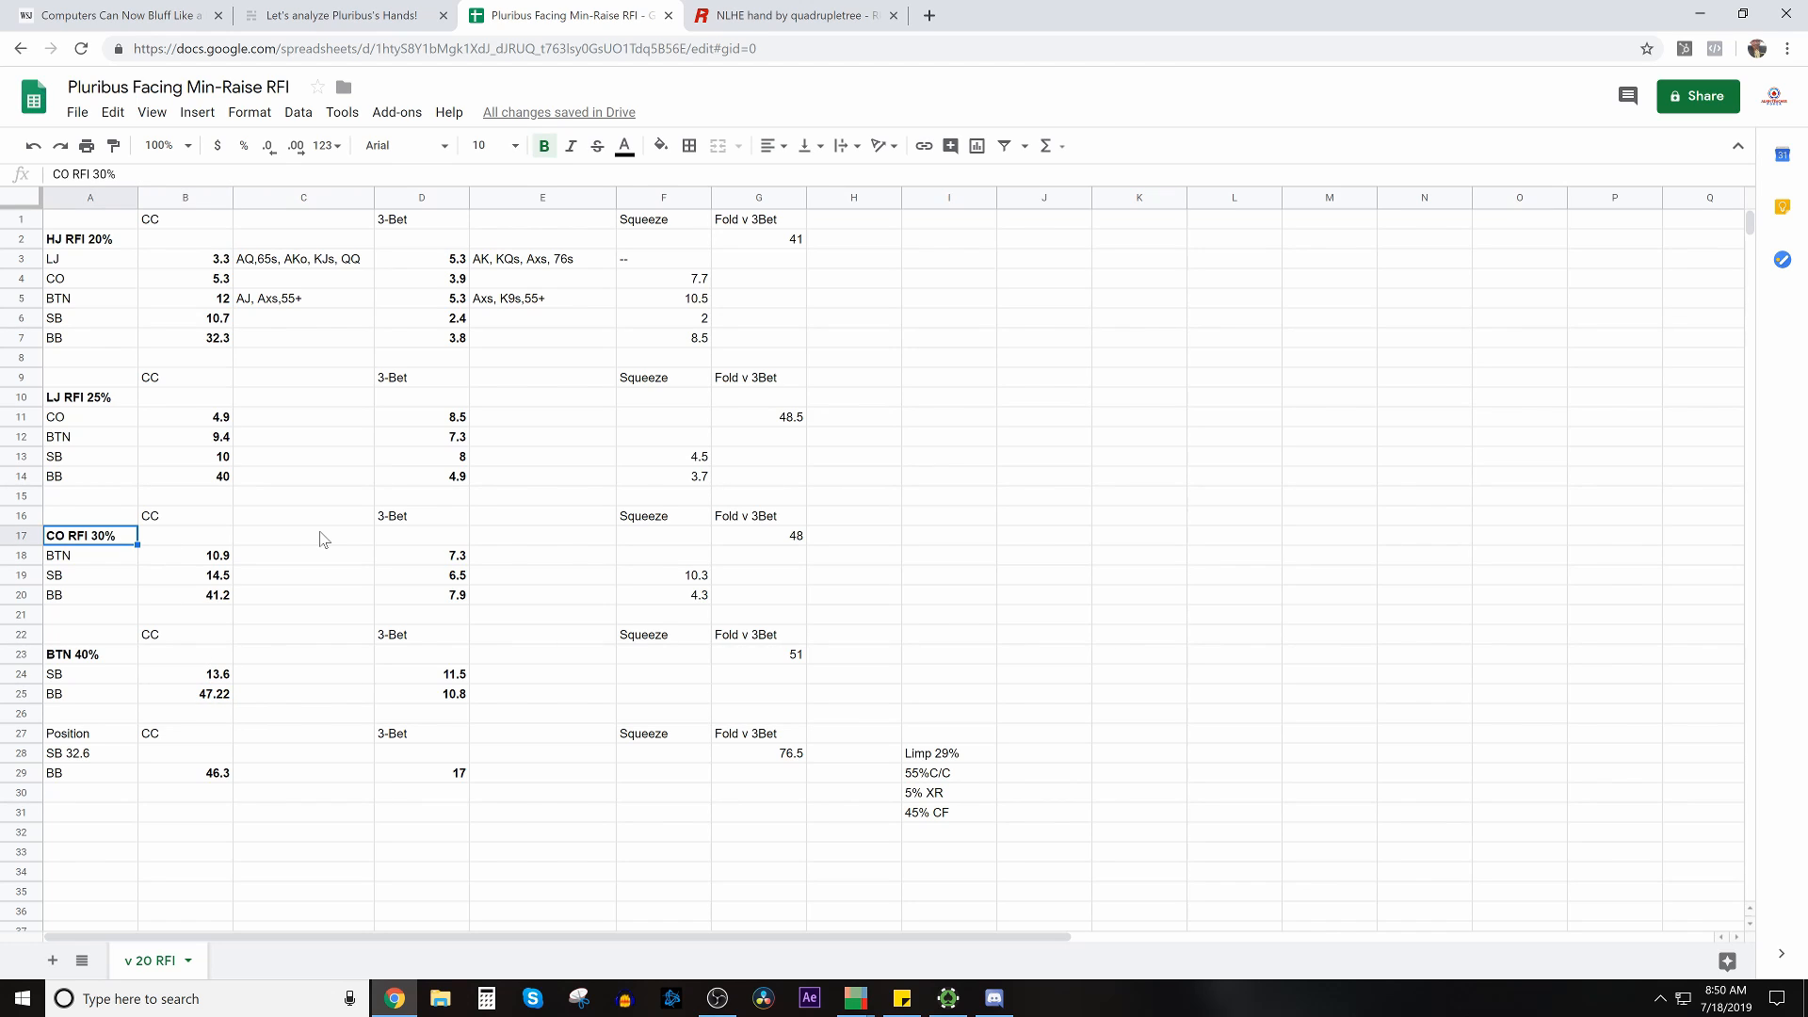
left_click(171, 716)
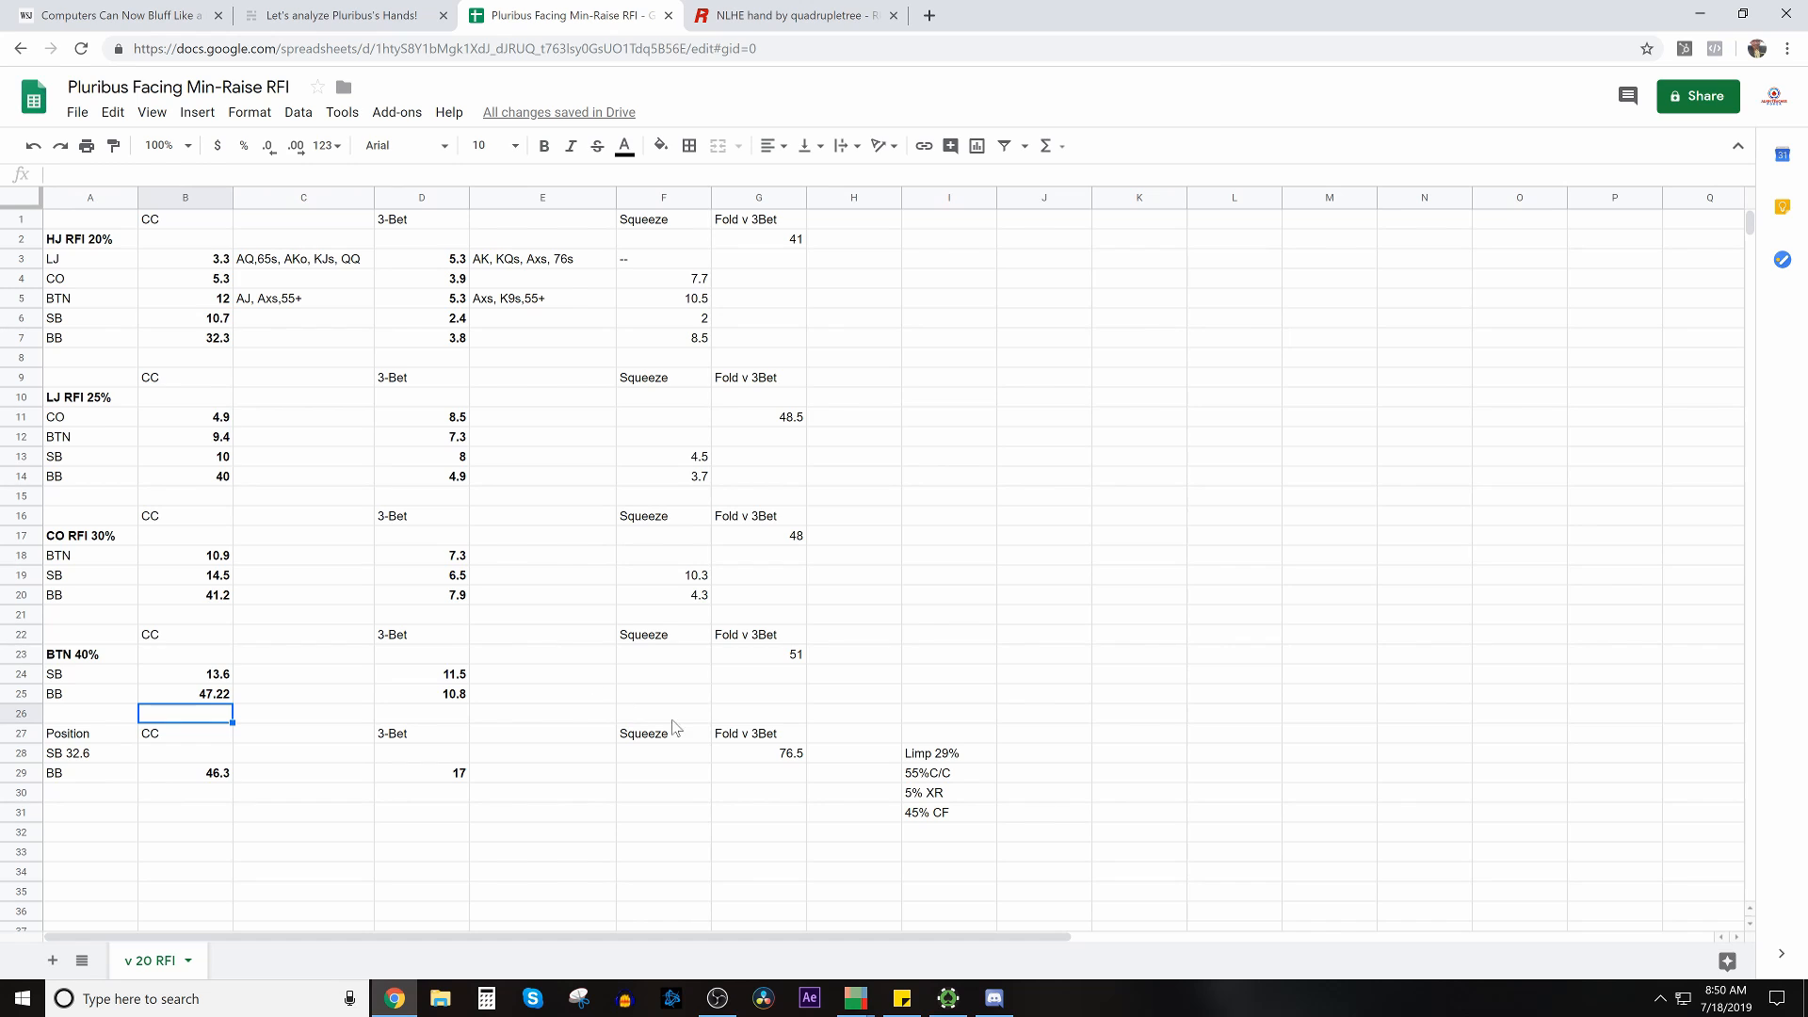
Step: Switch to PioViewer's range selector and compare the saved Pluribus BTN flat v CO RFI and Pluribus BTN 3bet v CO RFI ranges
mouse_move(856, 999)
left_click(904, 940)
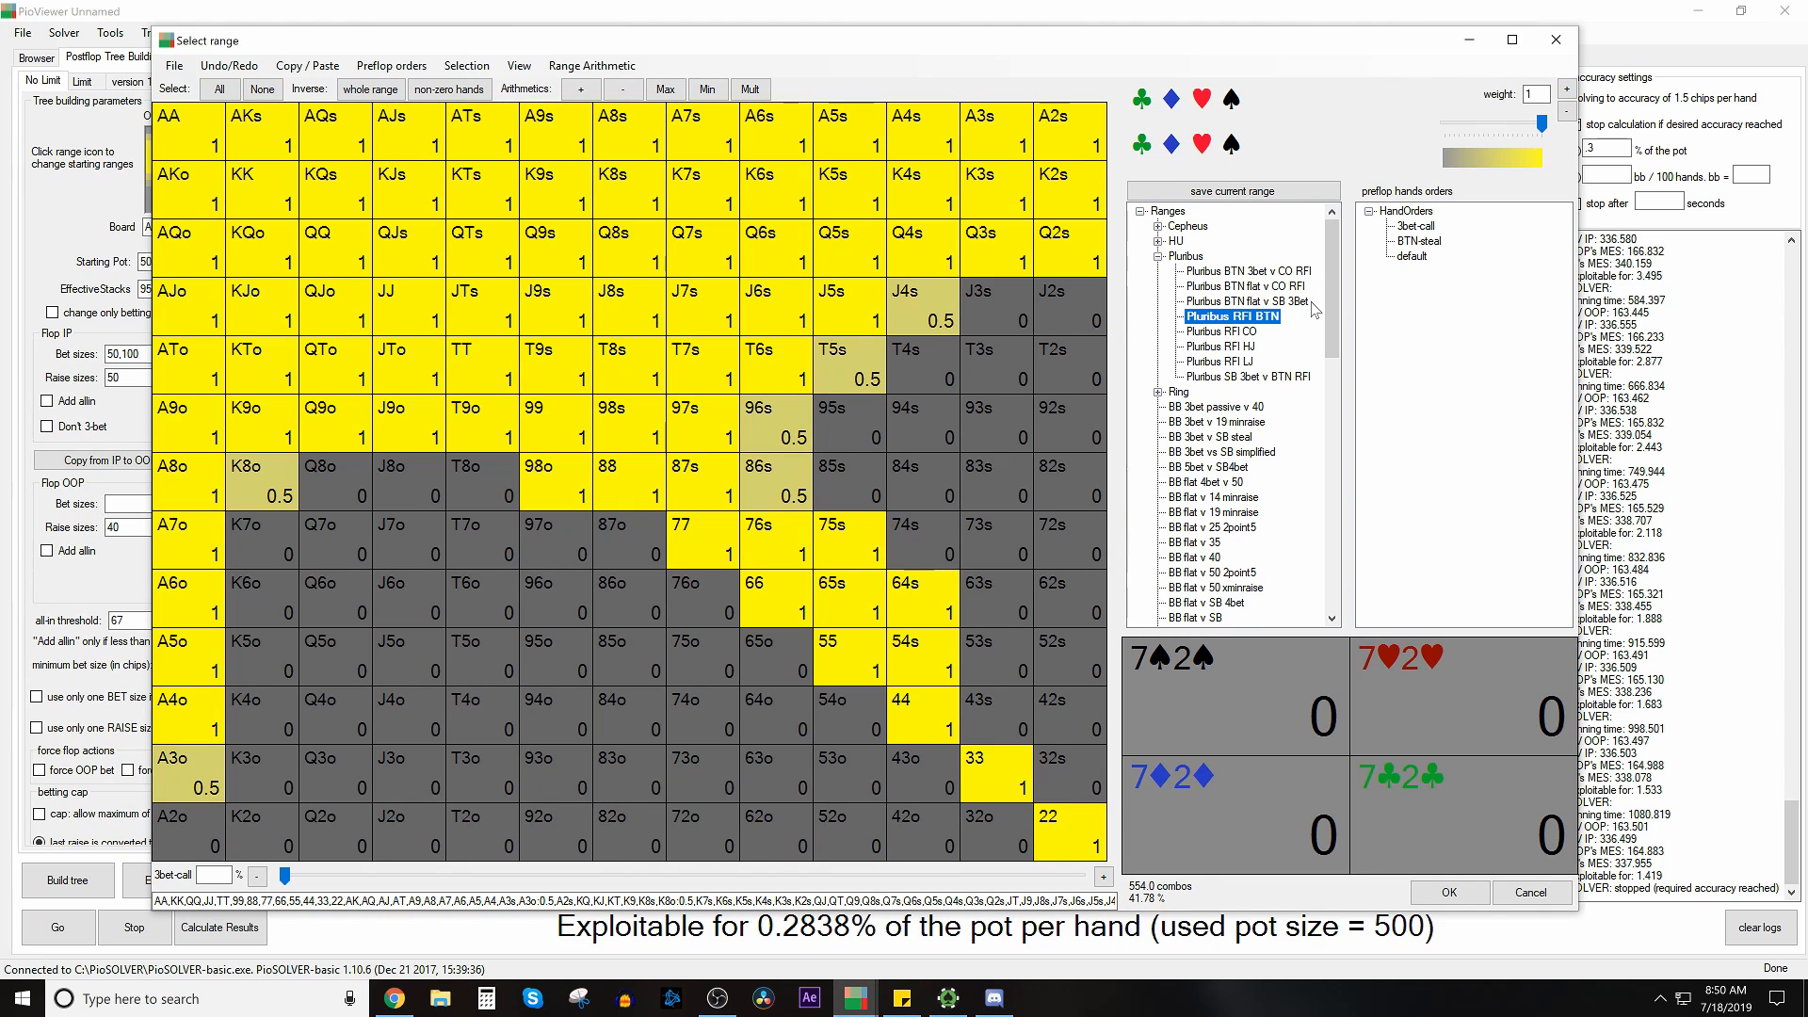
left_click(1277, 287)
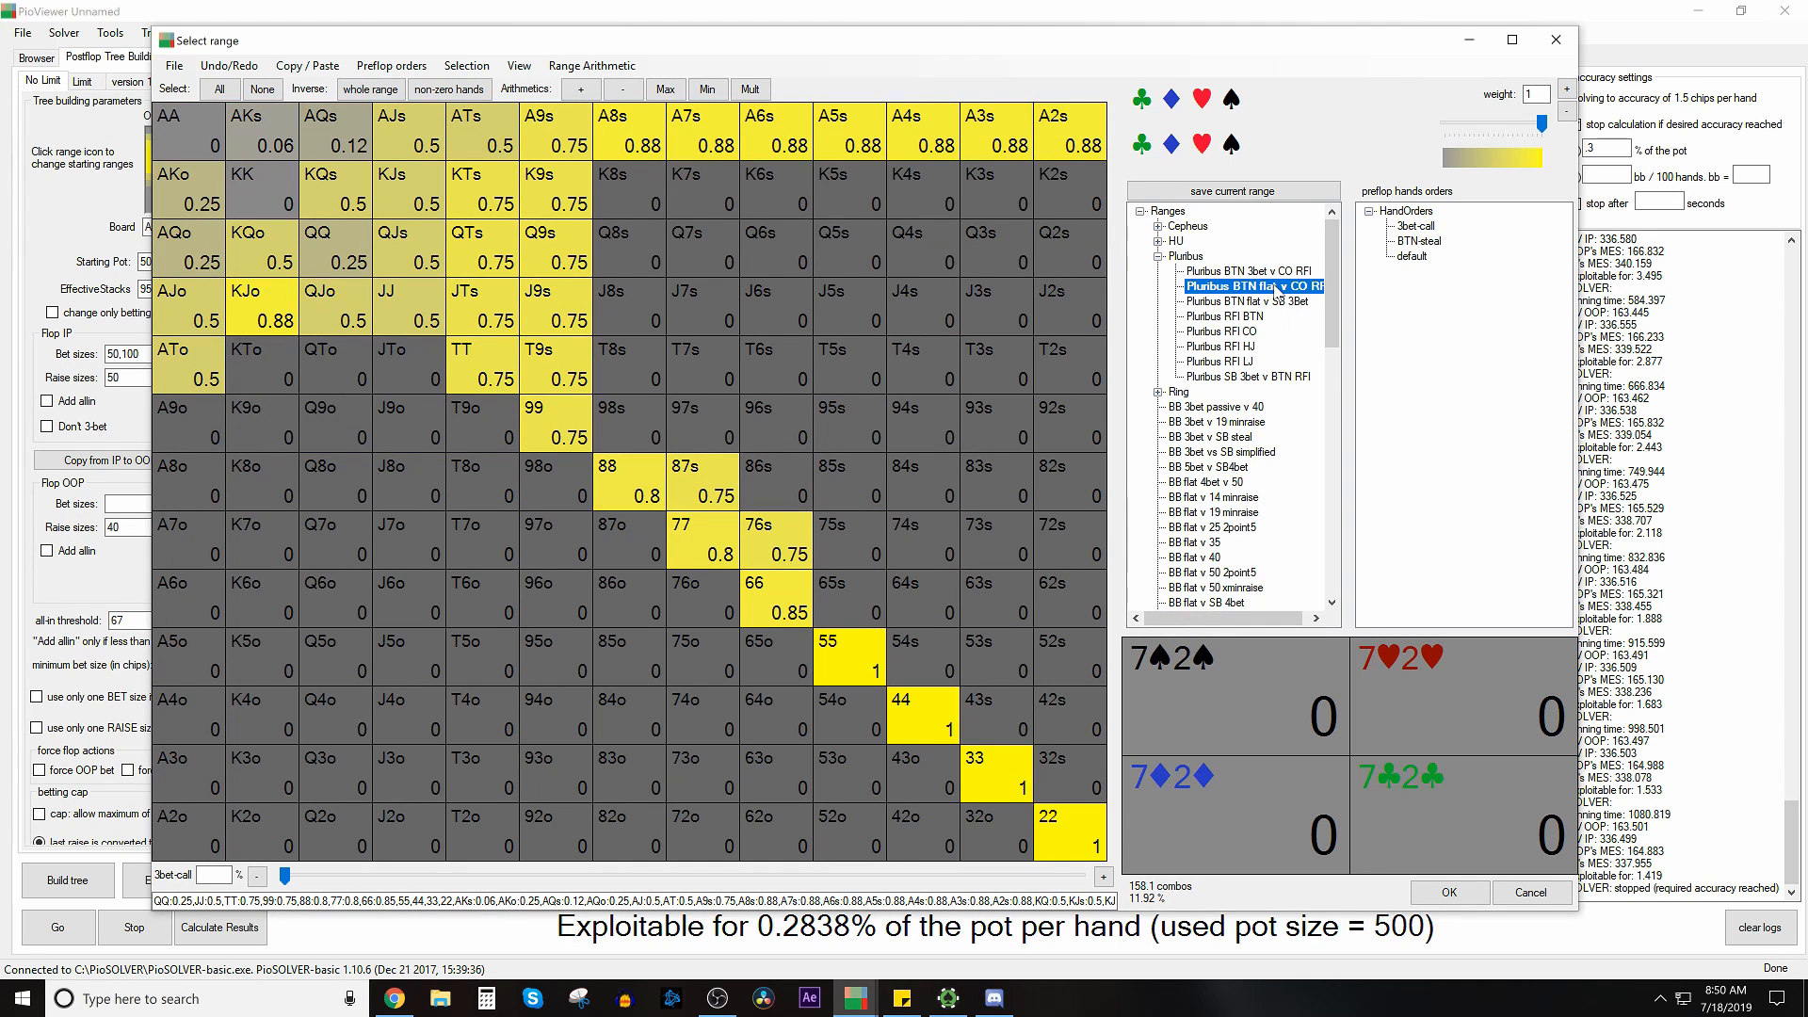
left_click(1286, 272)
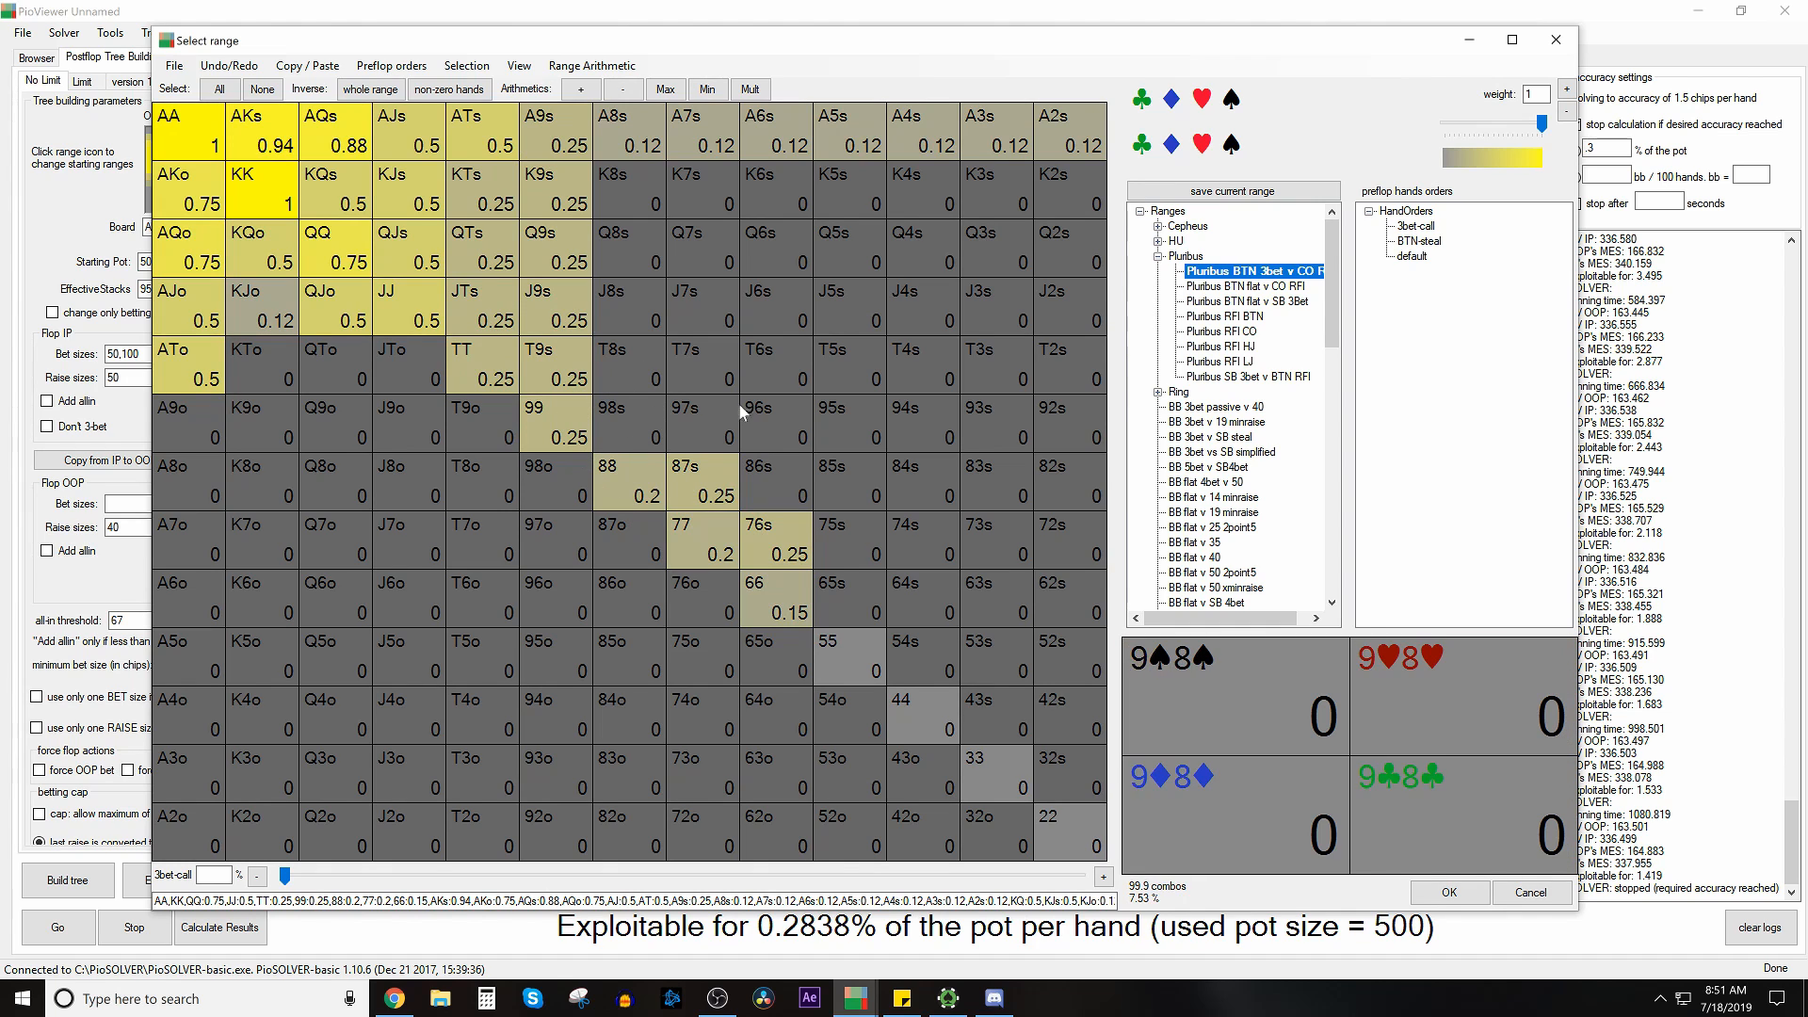
left_click(1215, 287)
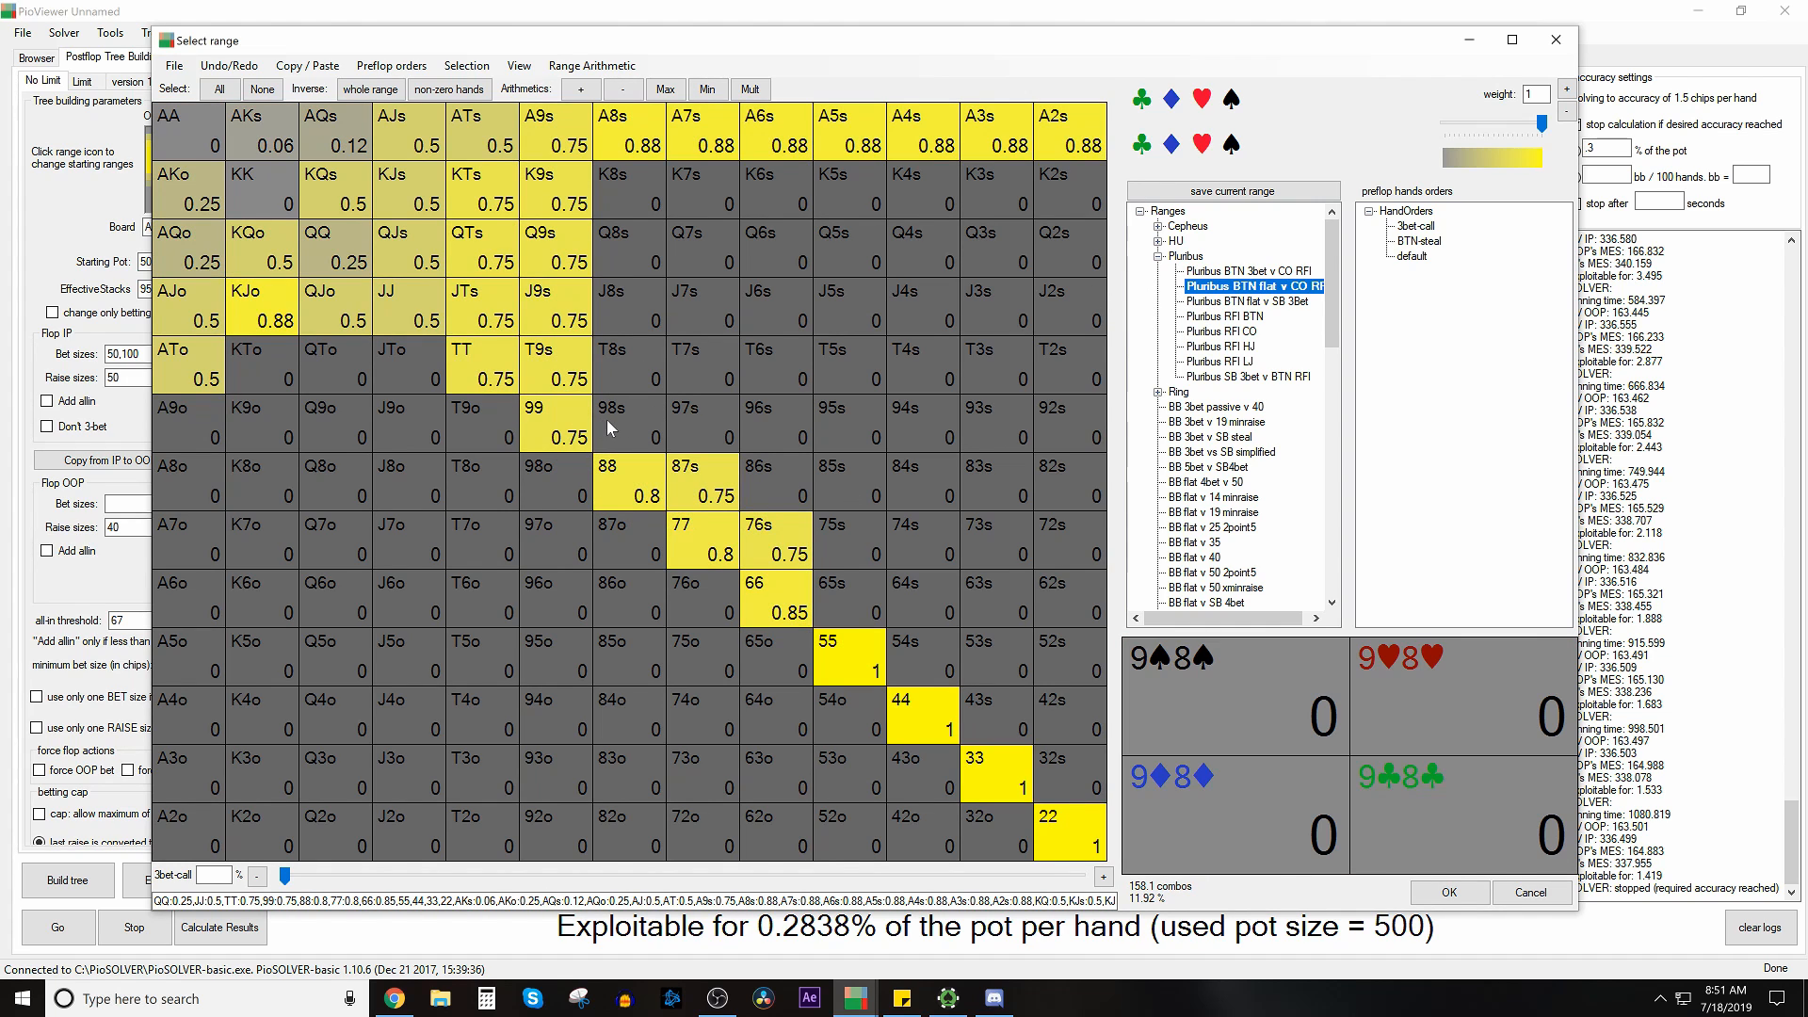
key("Up")
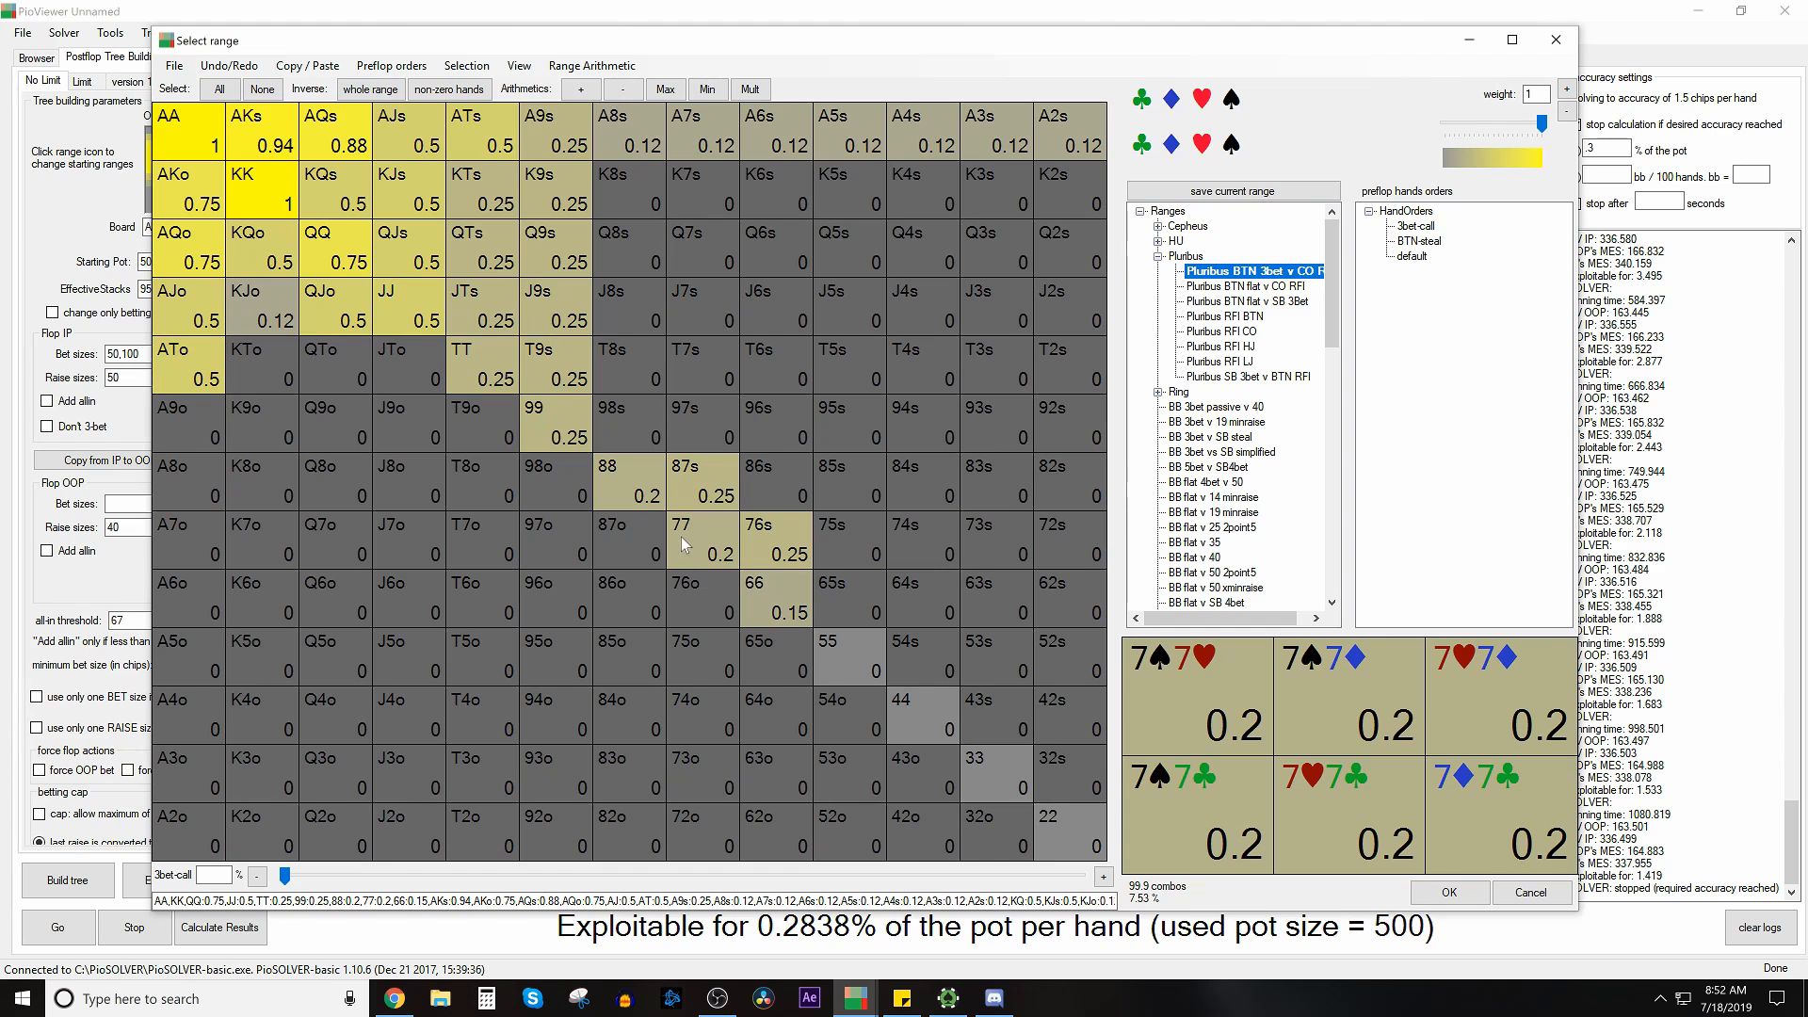
left_click(1233, 286)
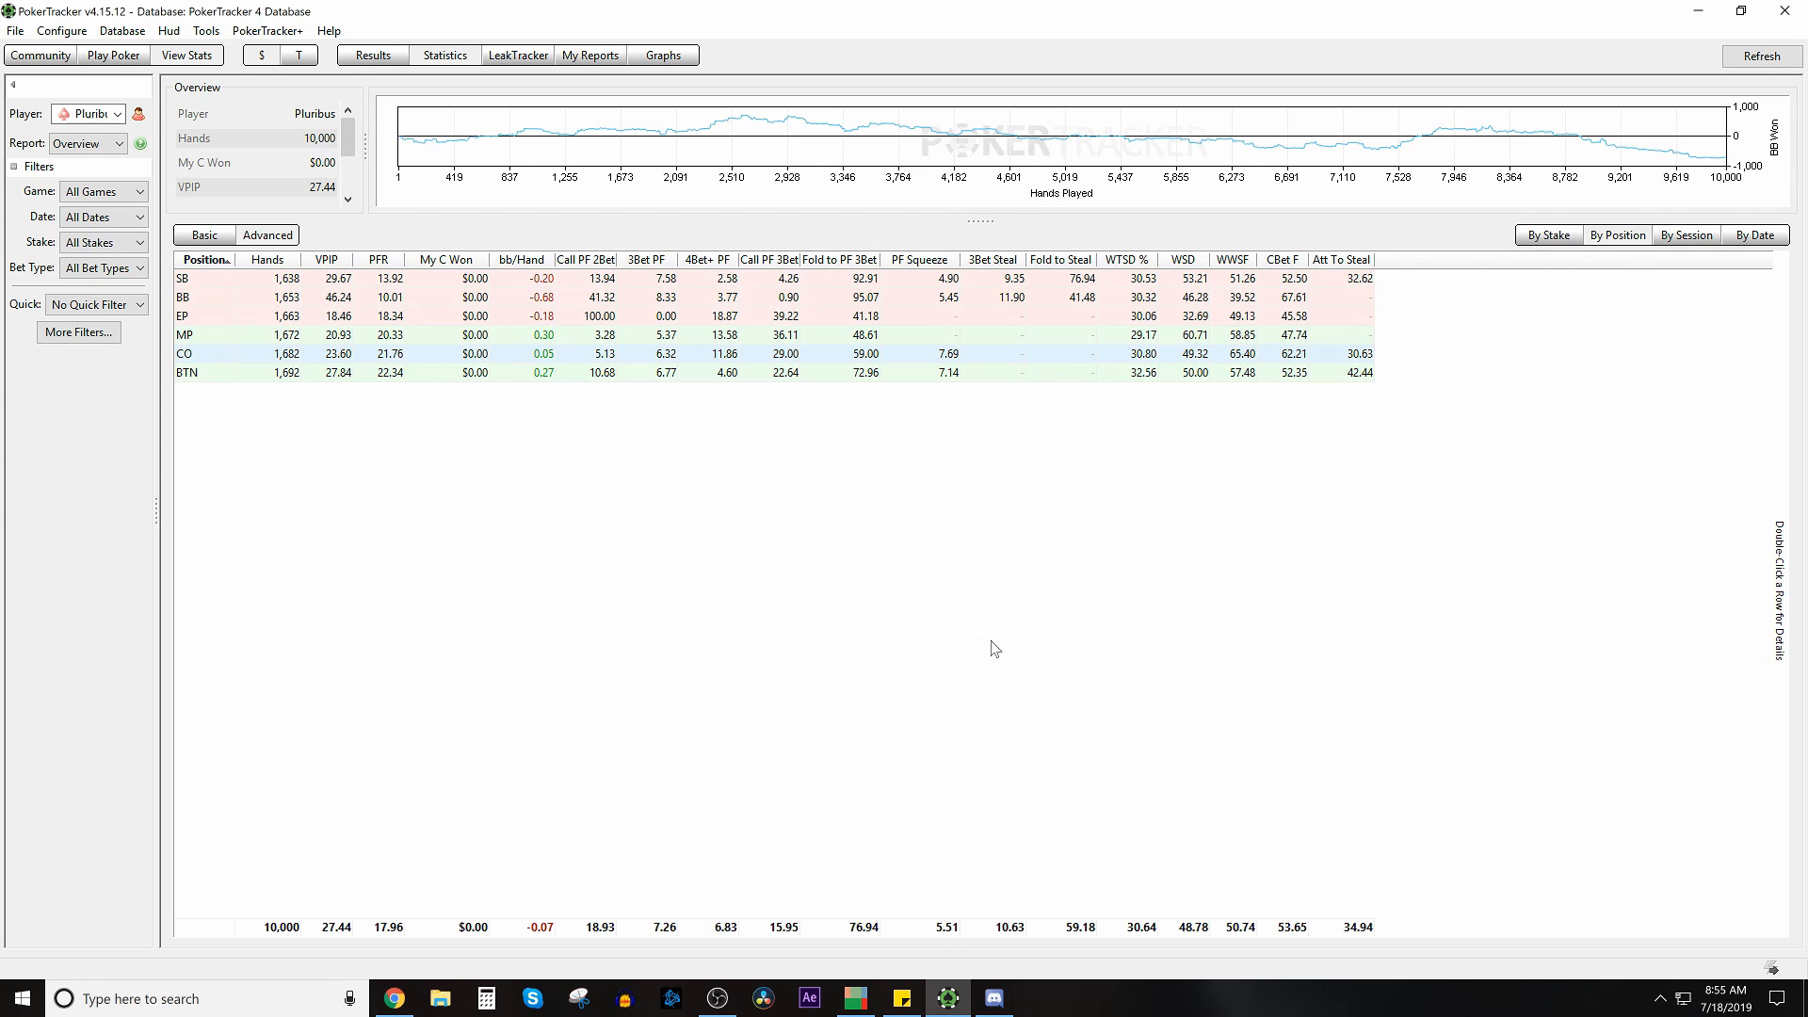
Step: Switch to the Run It Up replayer page in Chrome and advance Pluribus's pocket aces hand through preflop to the big blind's call
left_click(397, 1004)
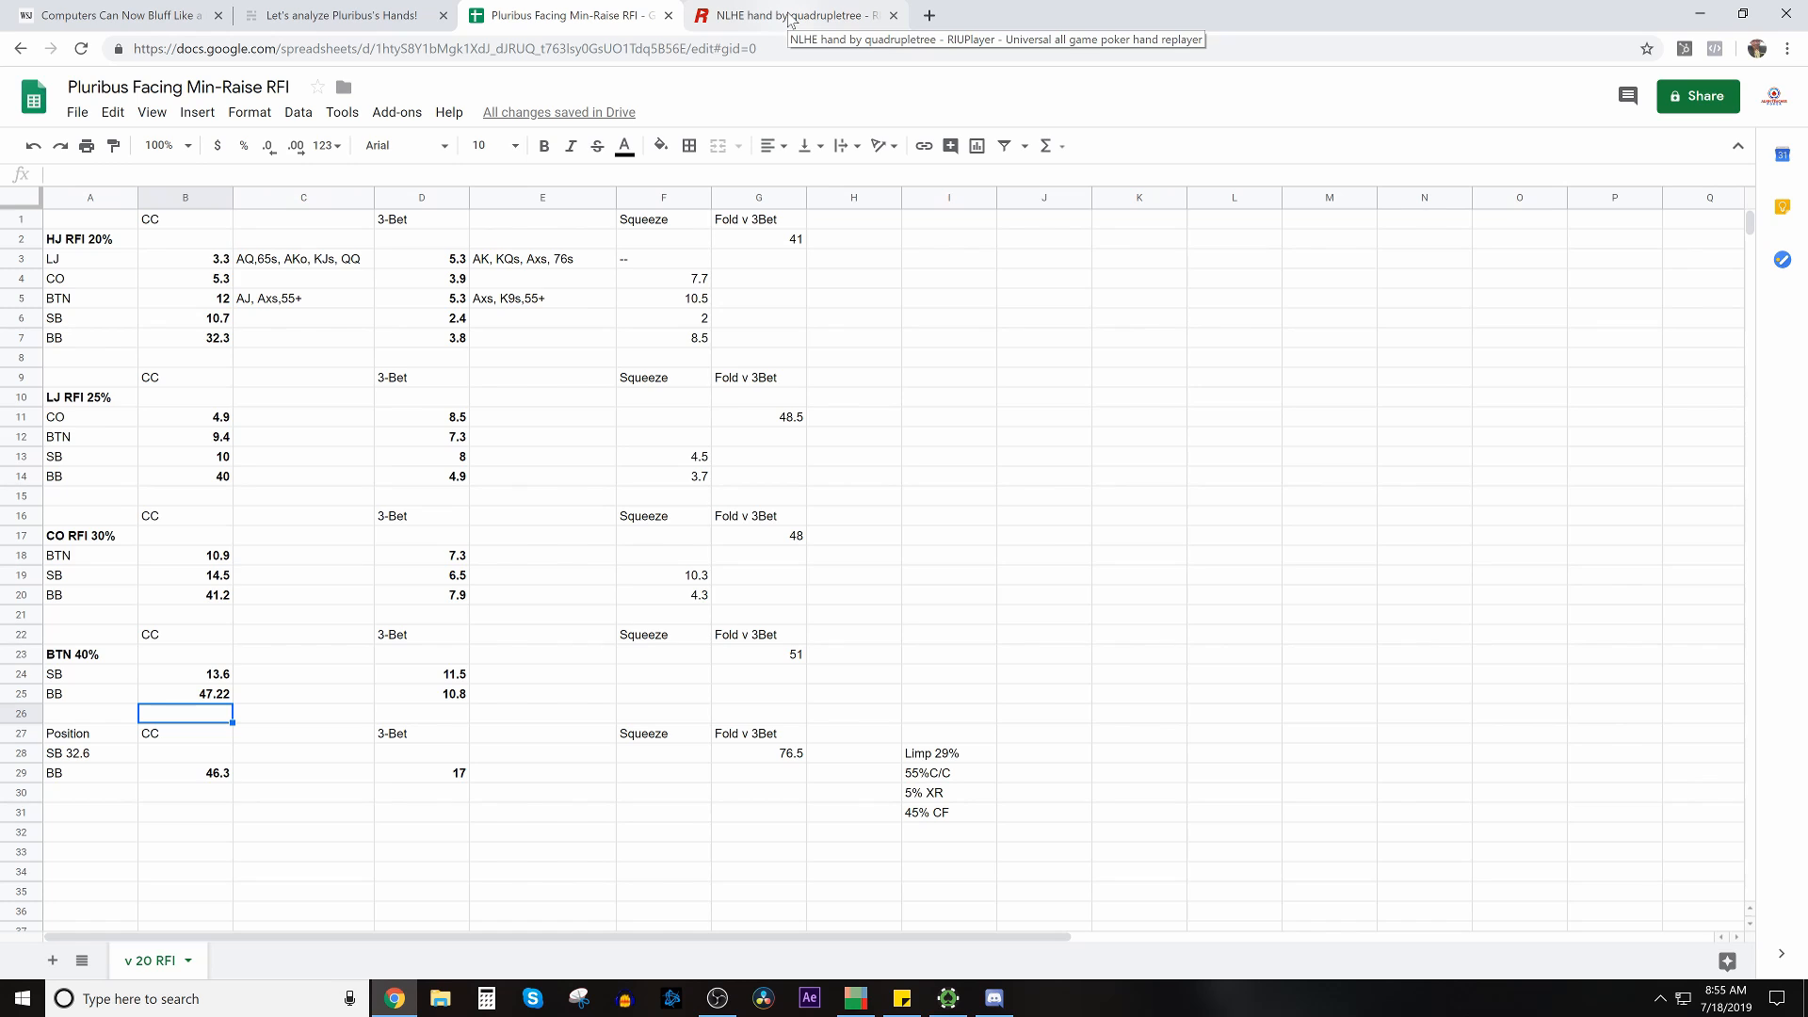
left_click(789, 17)
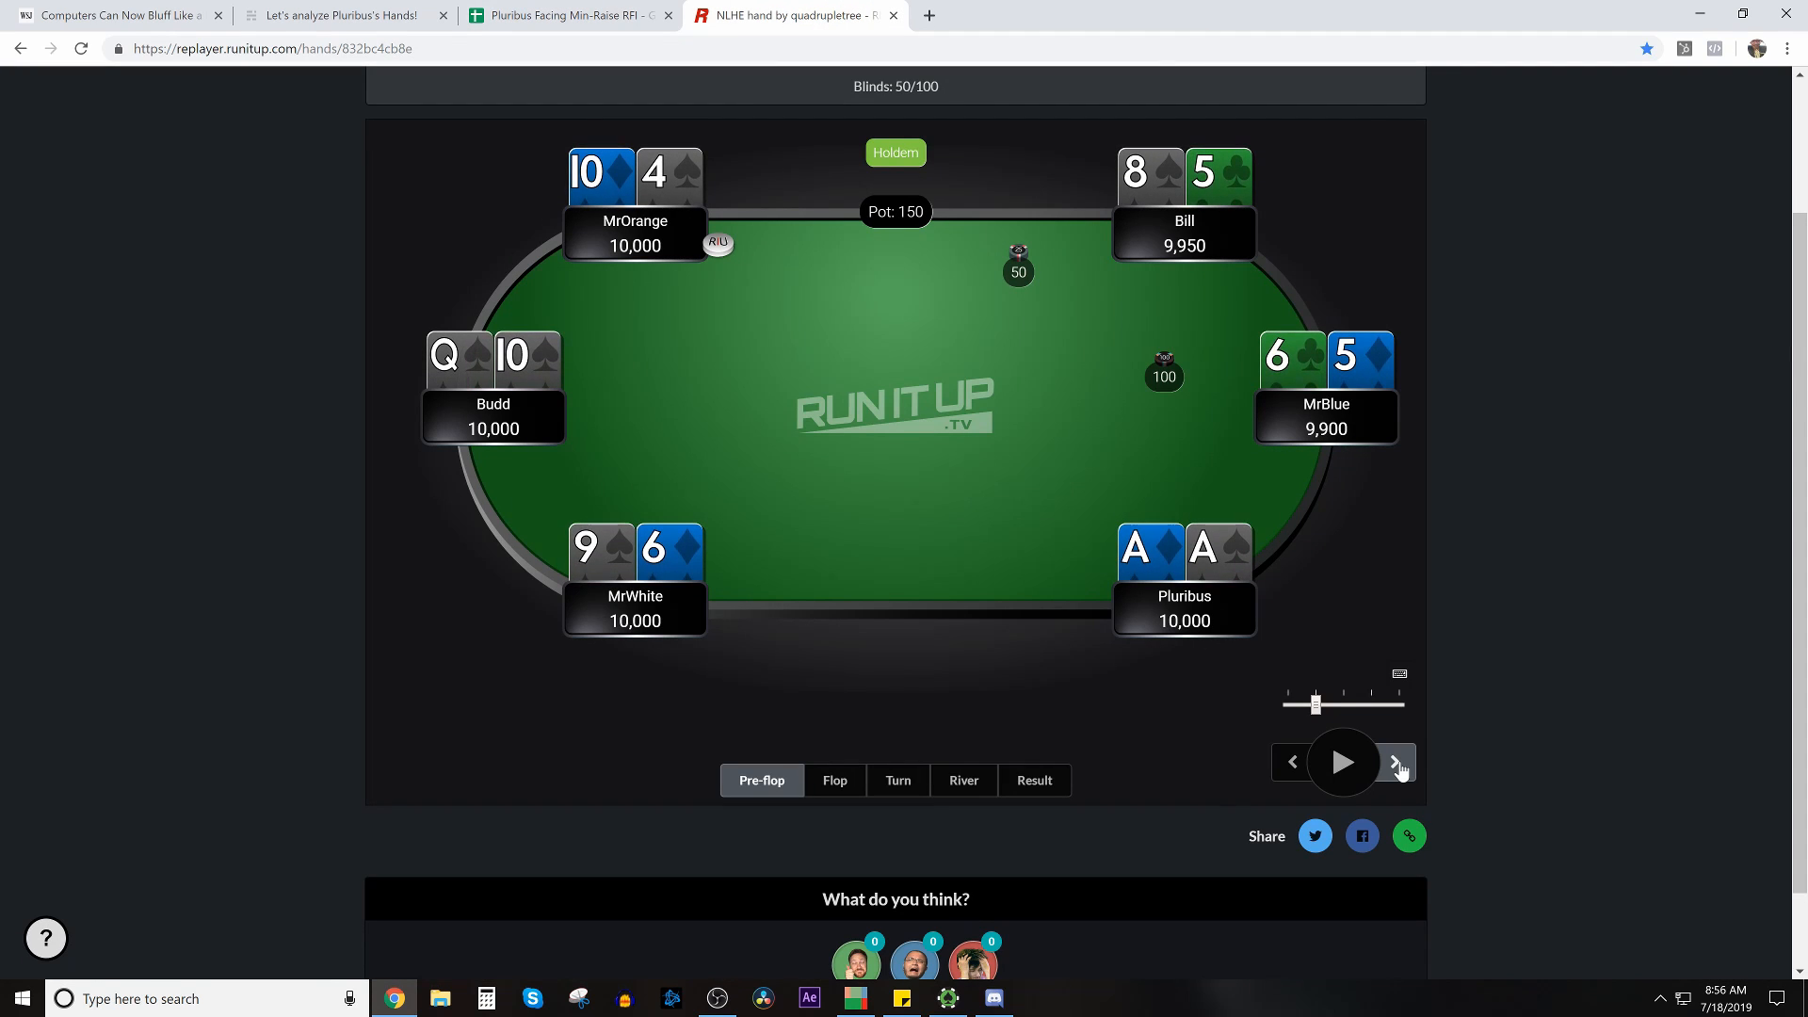
left_click(1396, 763)
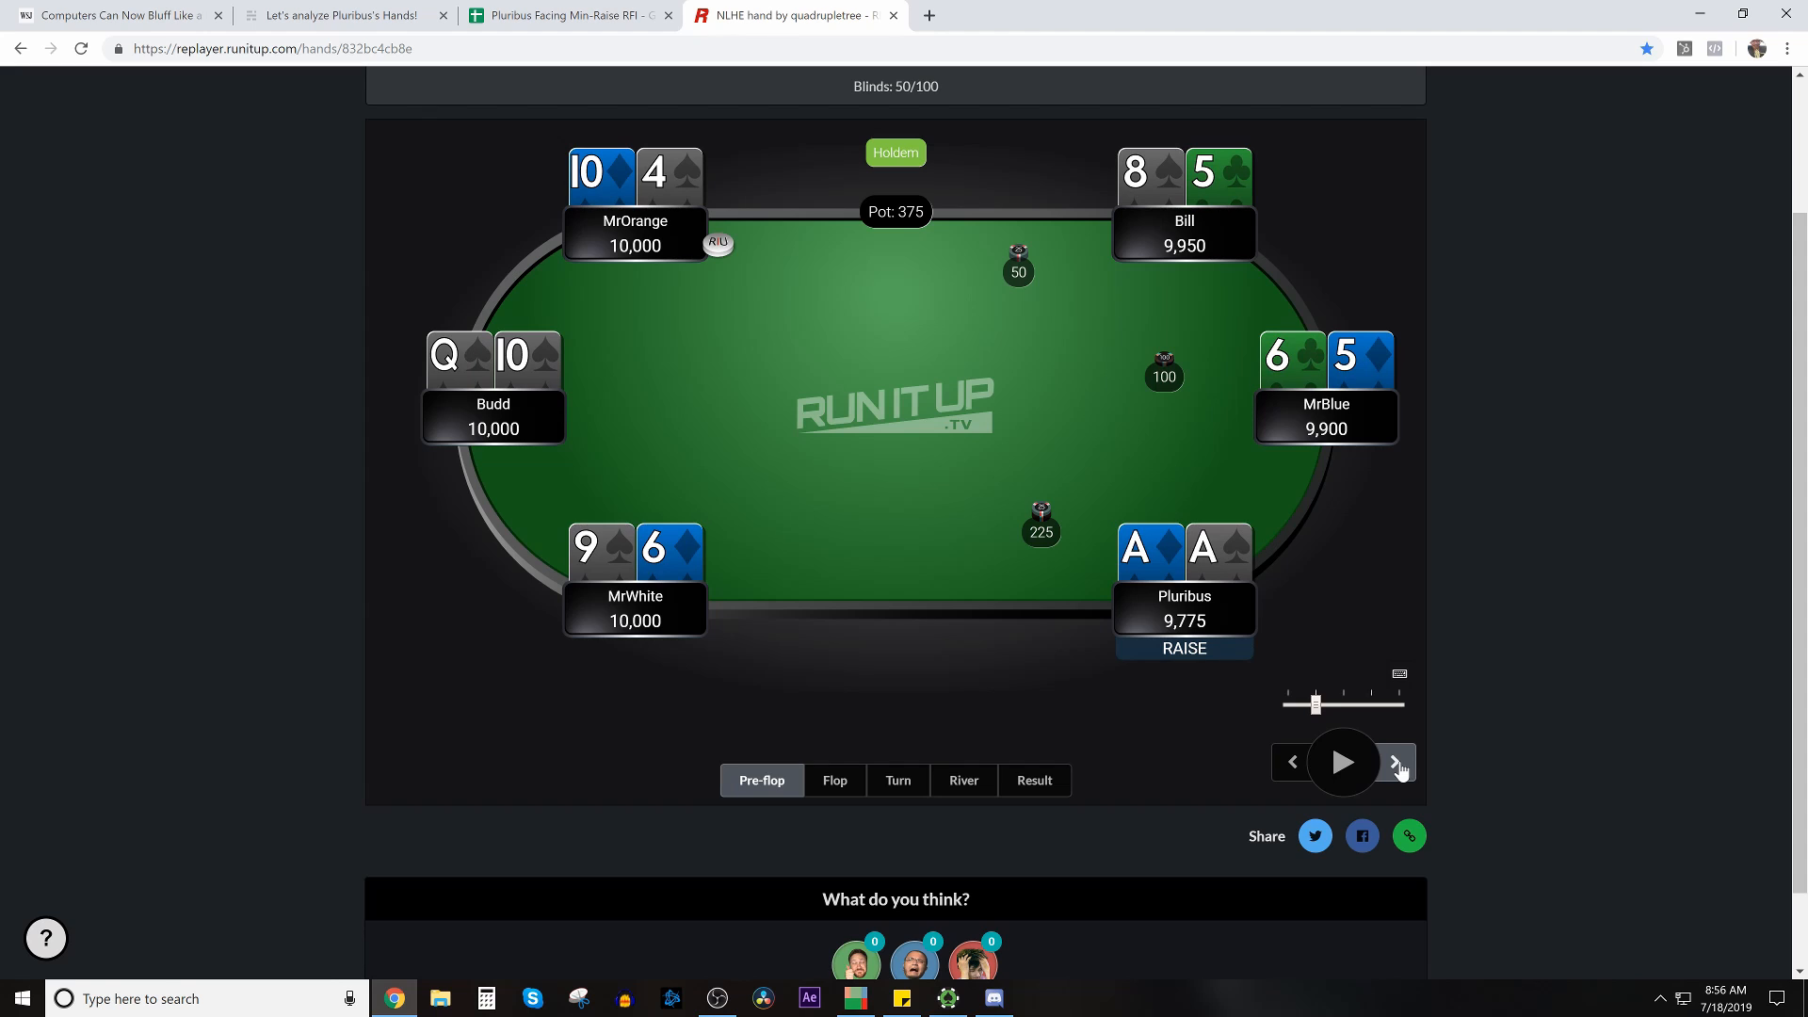
left_click(1396, 763)
left_click(1395, 763)
left_click(1395, 763)
left_click(1395, 763)
left_click(1396, 763)
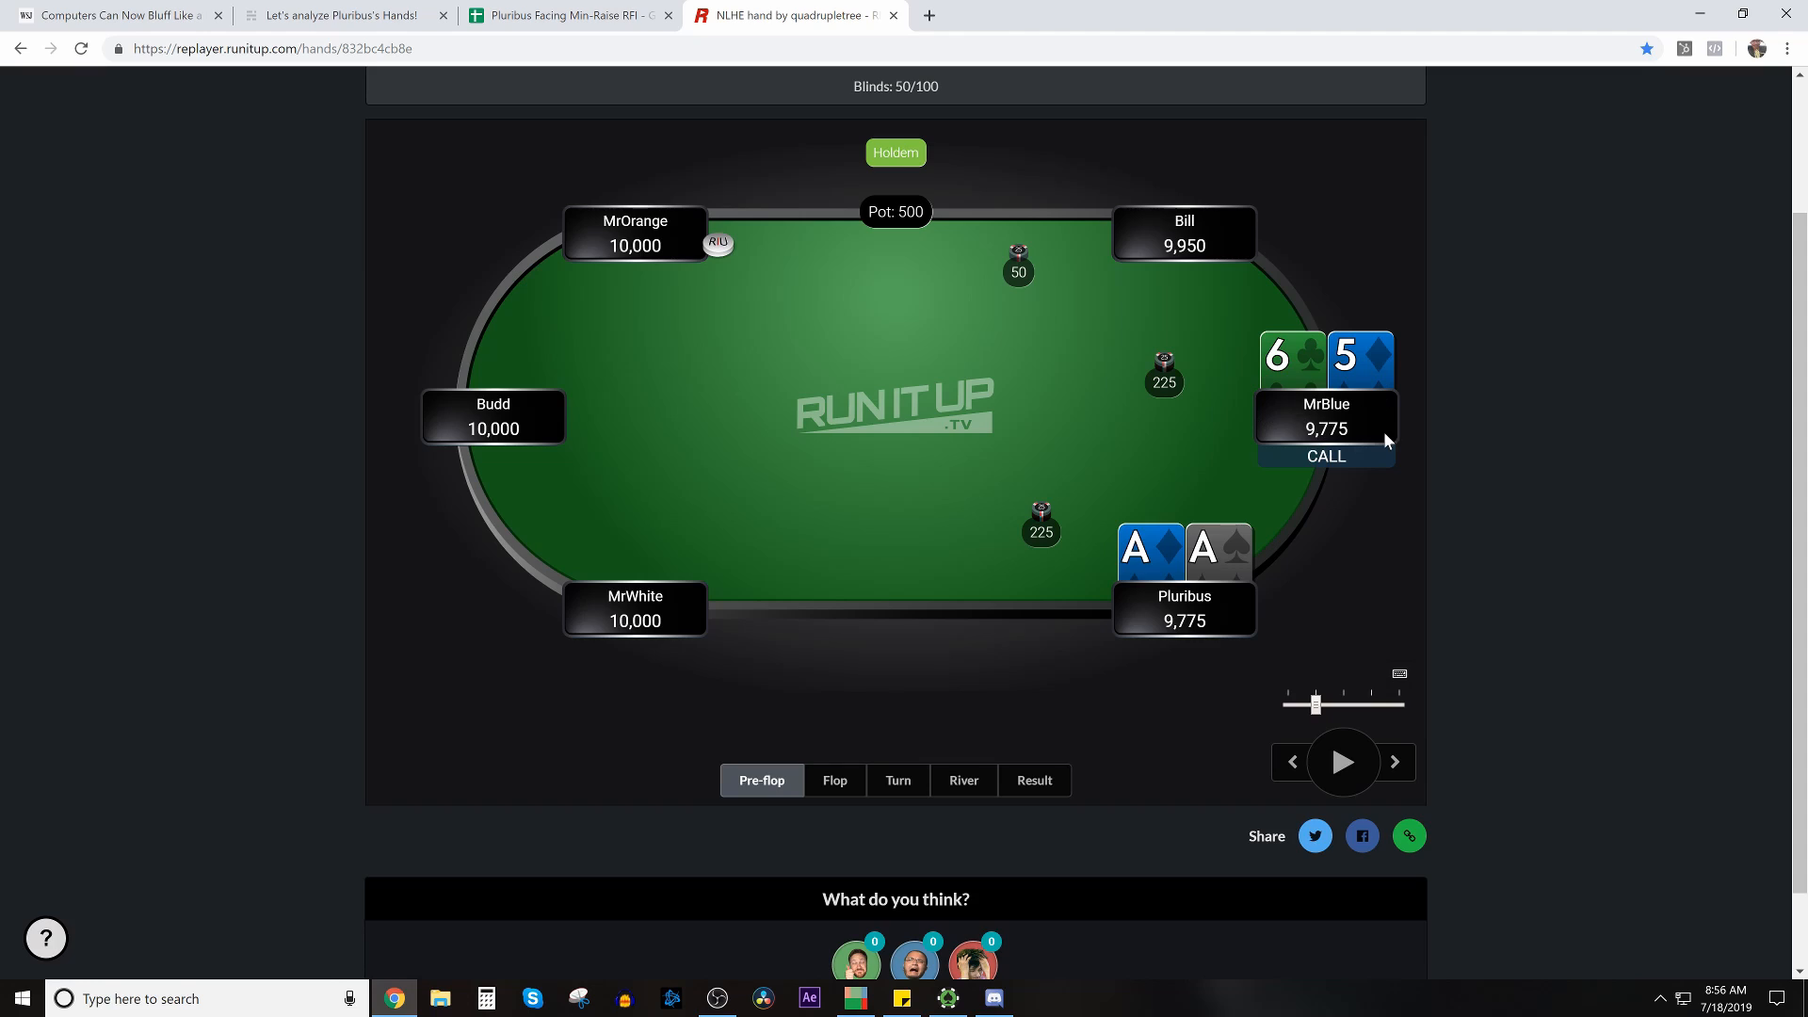
Step: Switch to PioViewer and review the OOP starting range set for the Ah 8d 7d board
left_click(856, 998)
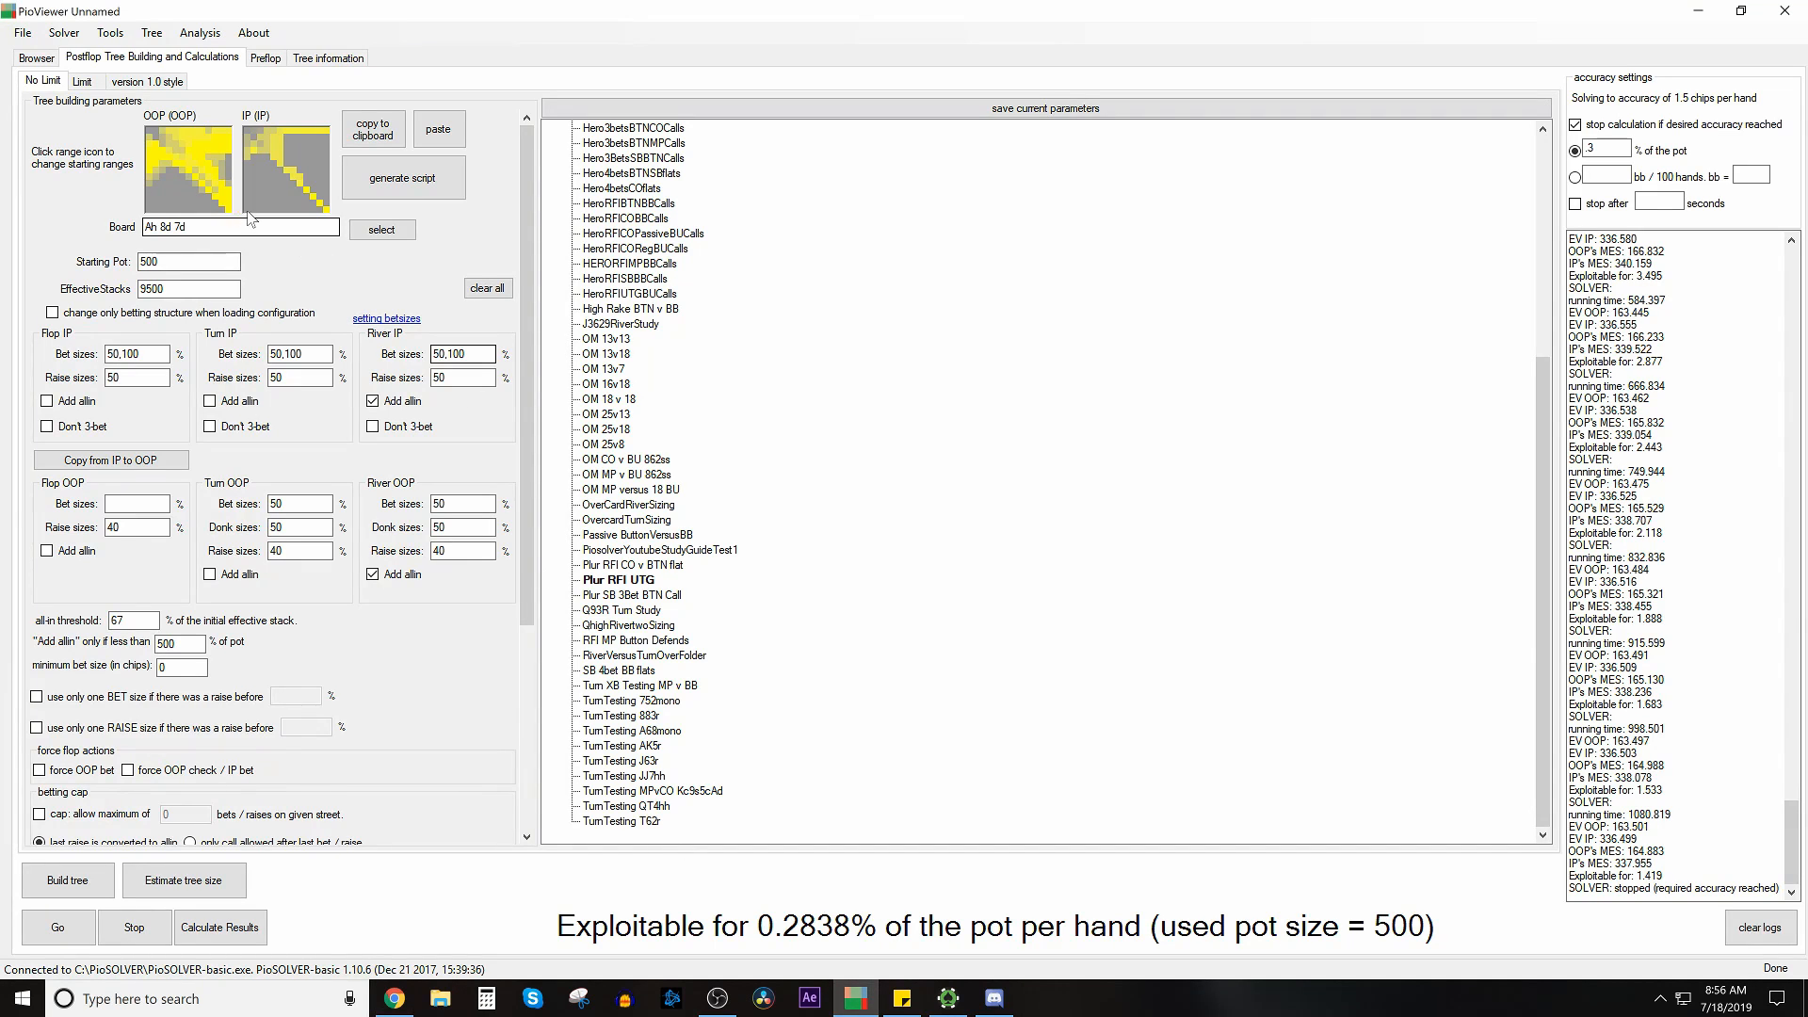
left_click(177, 172)
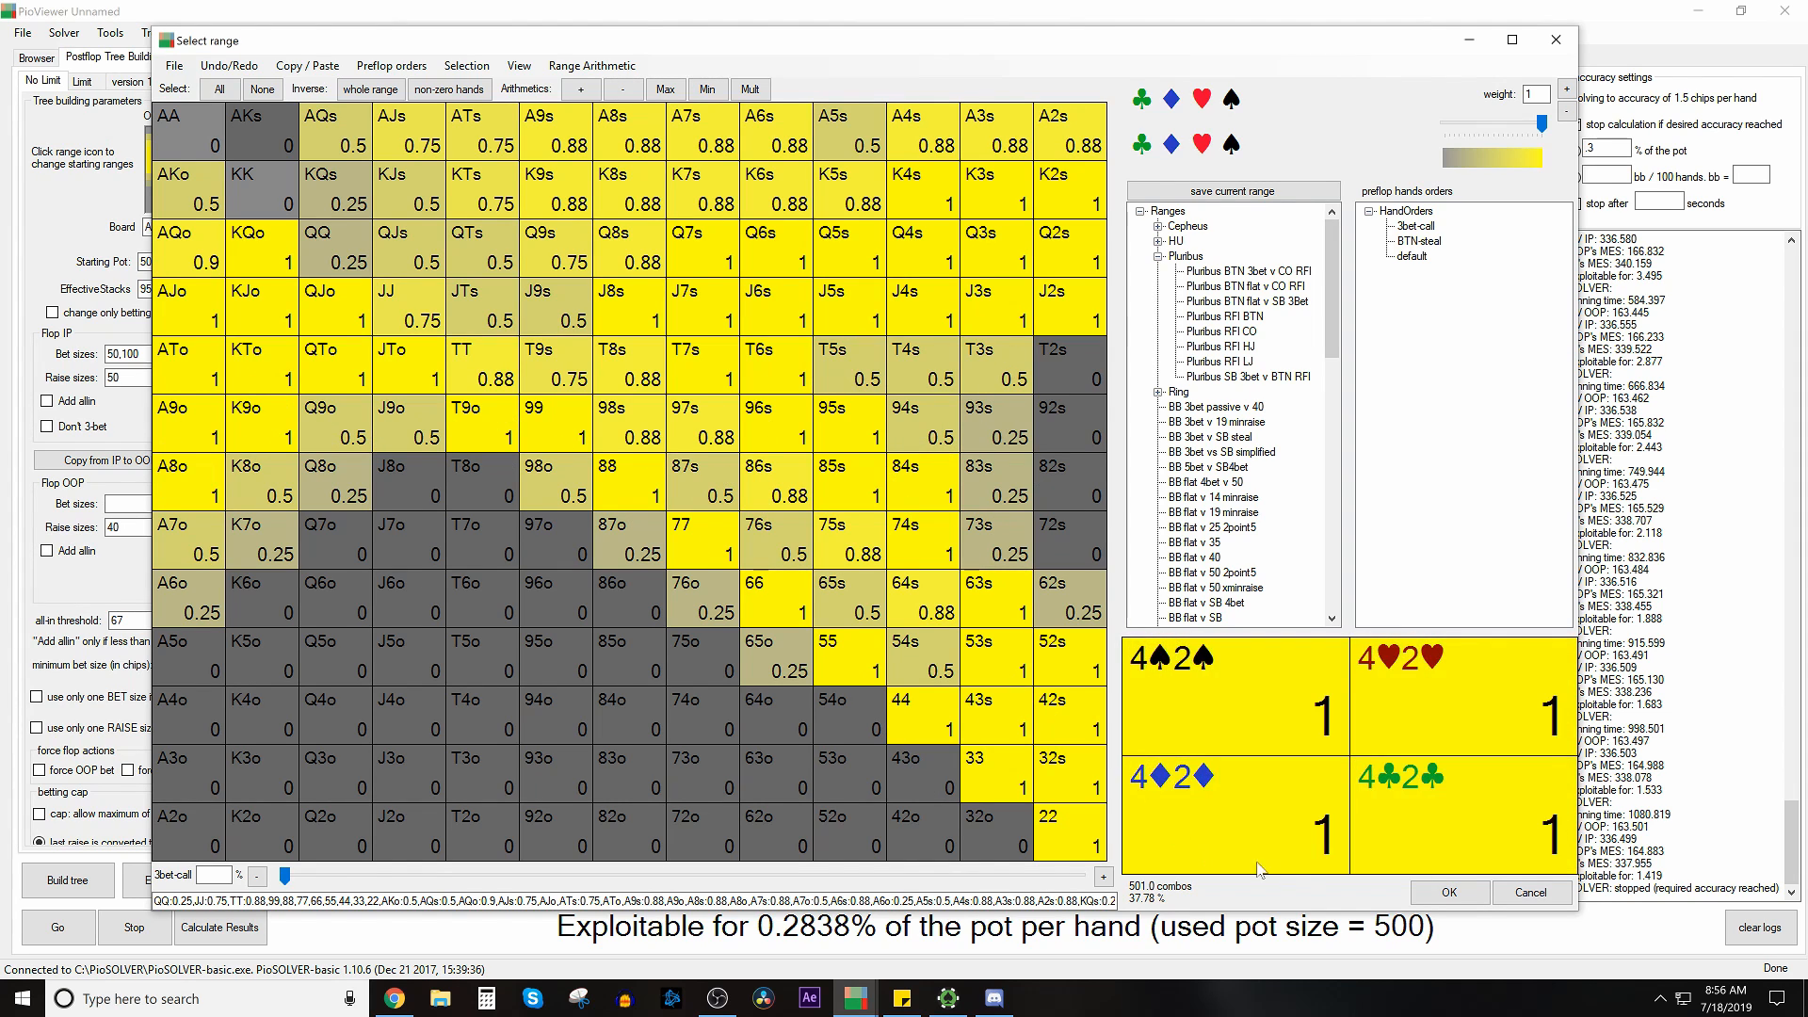
left_click(1449, 892)
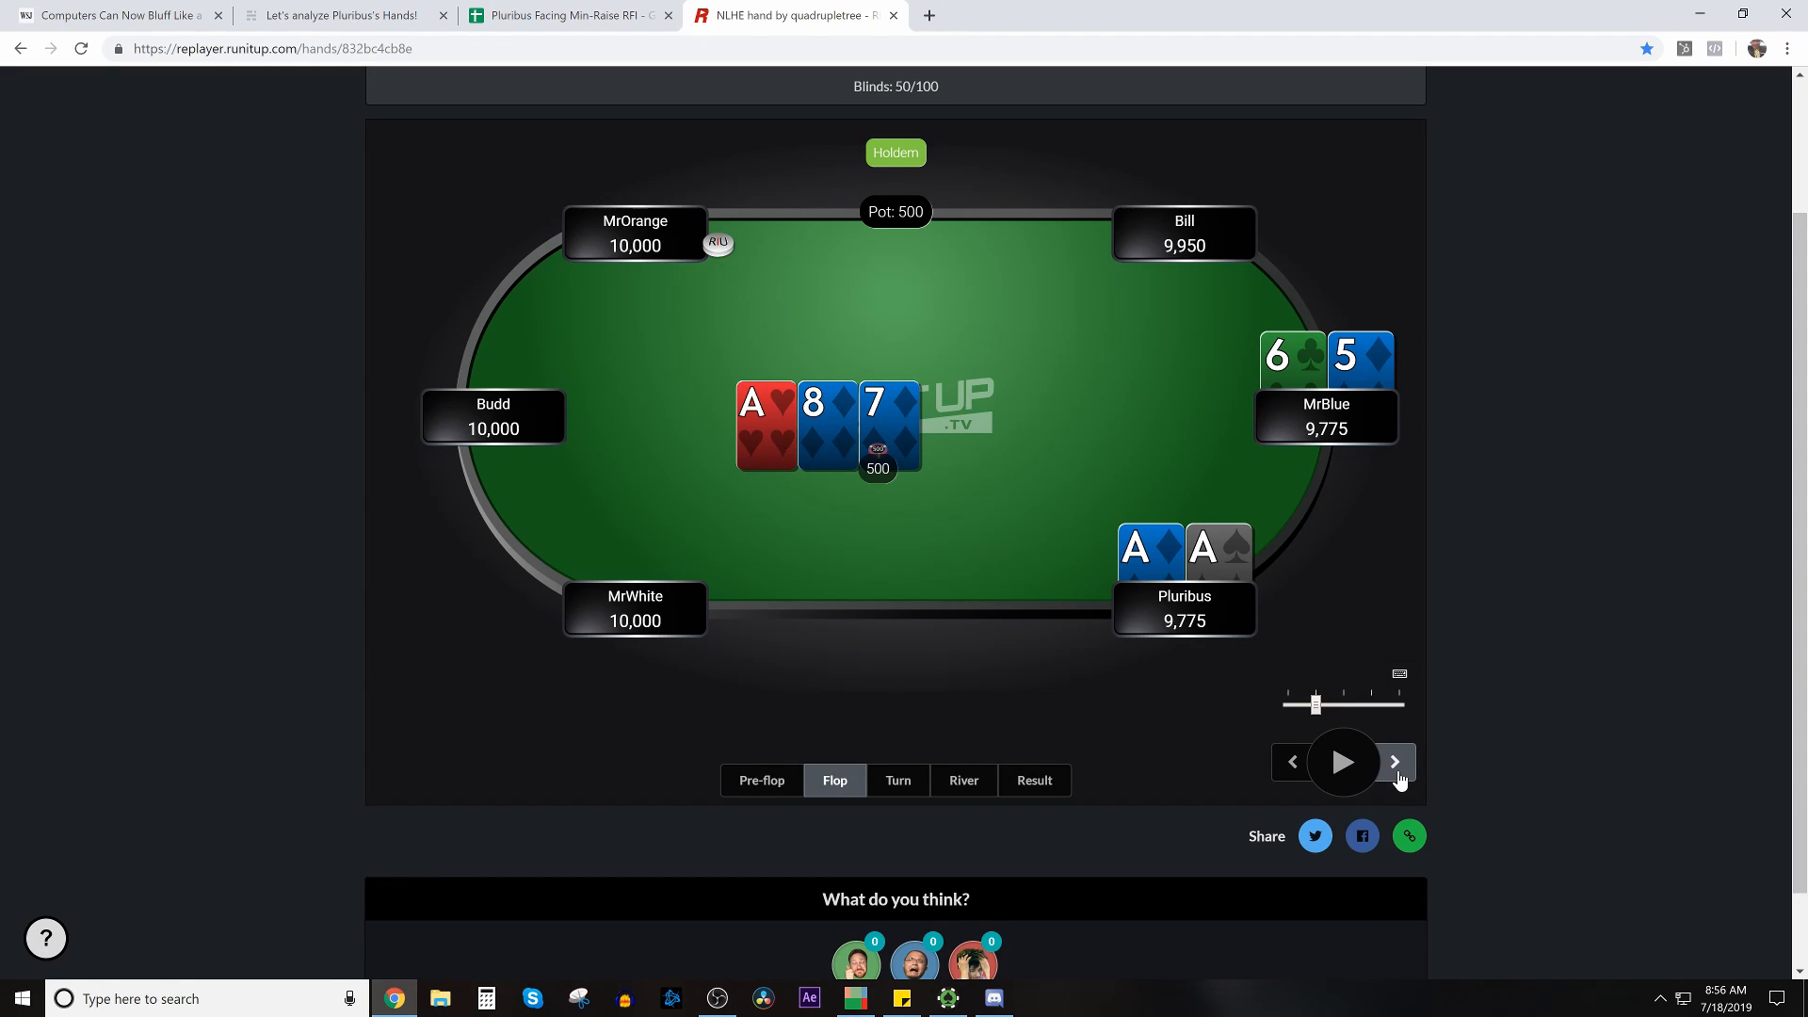
Step: Advance the hand replay through the flop action, up to the big blind's call of Pluribus's 250 bet
left_click(1397, 763)
left_click(1396, 765)
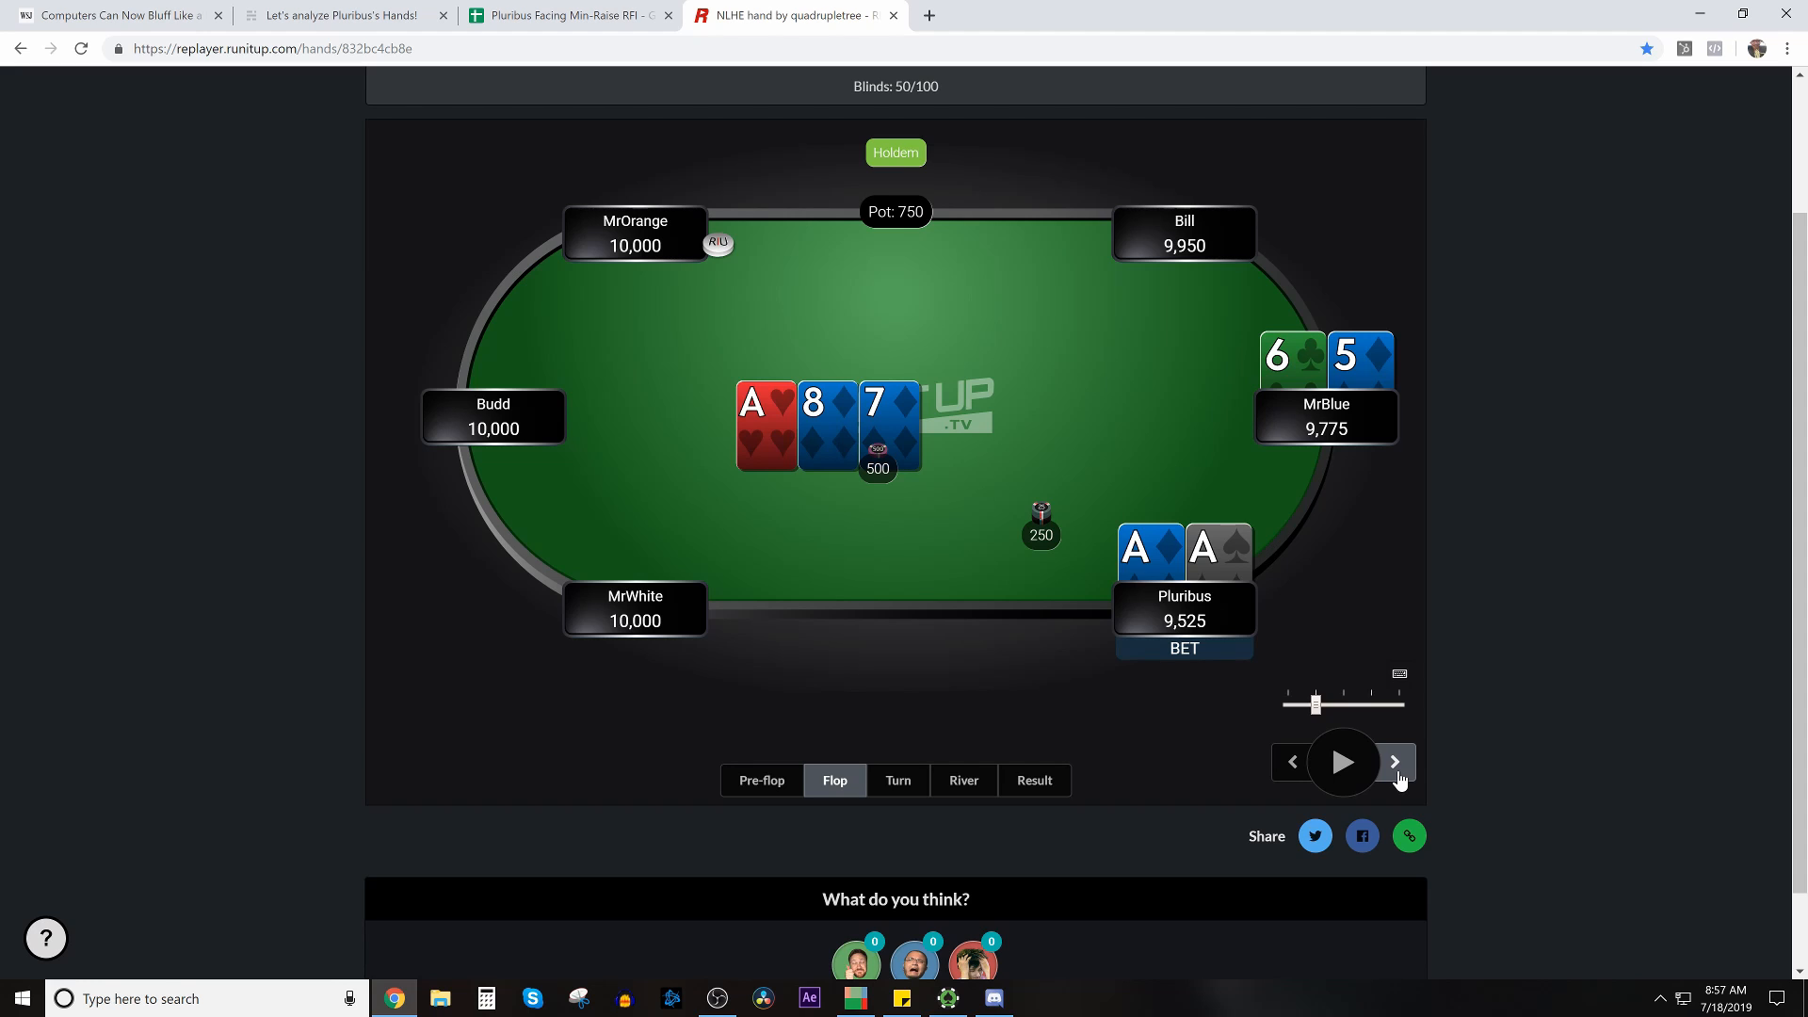
left_click(1397, 776)
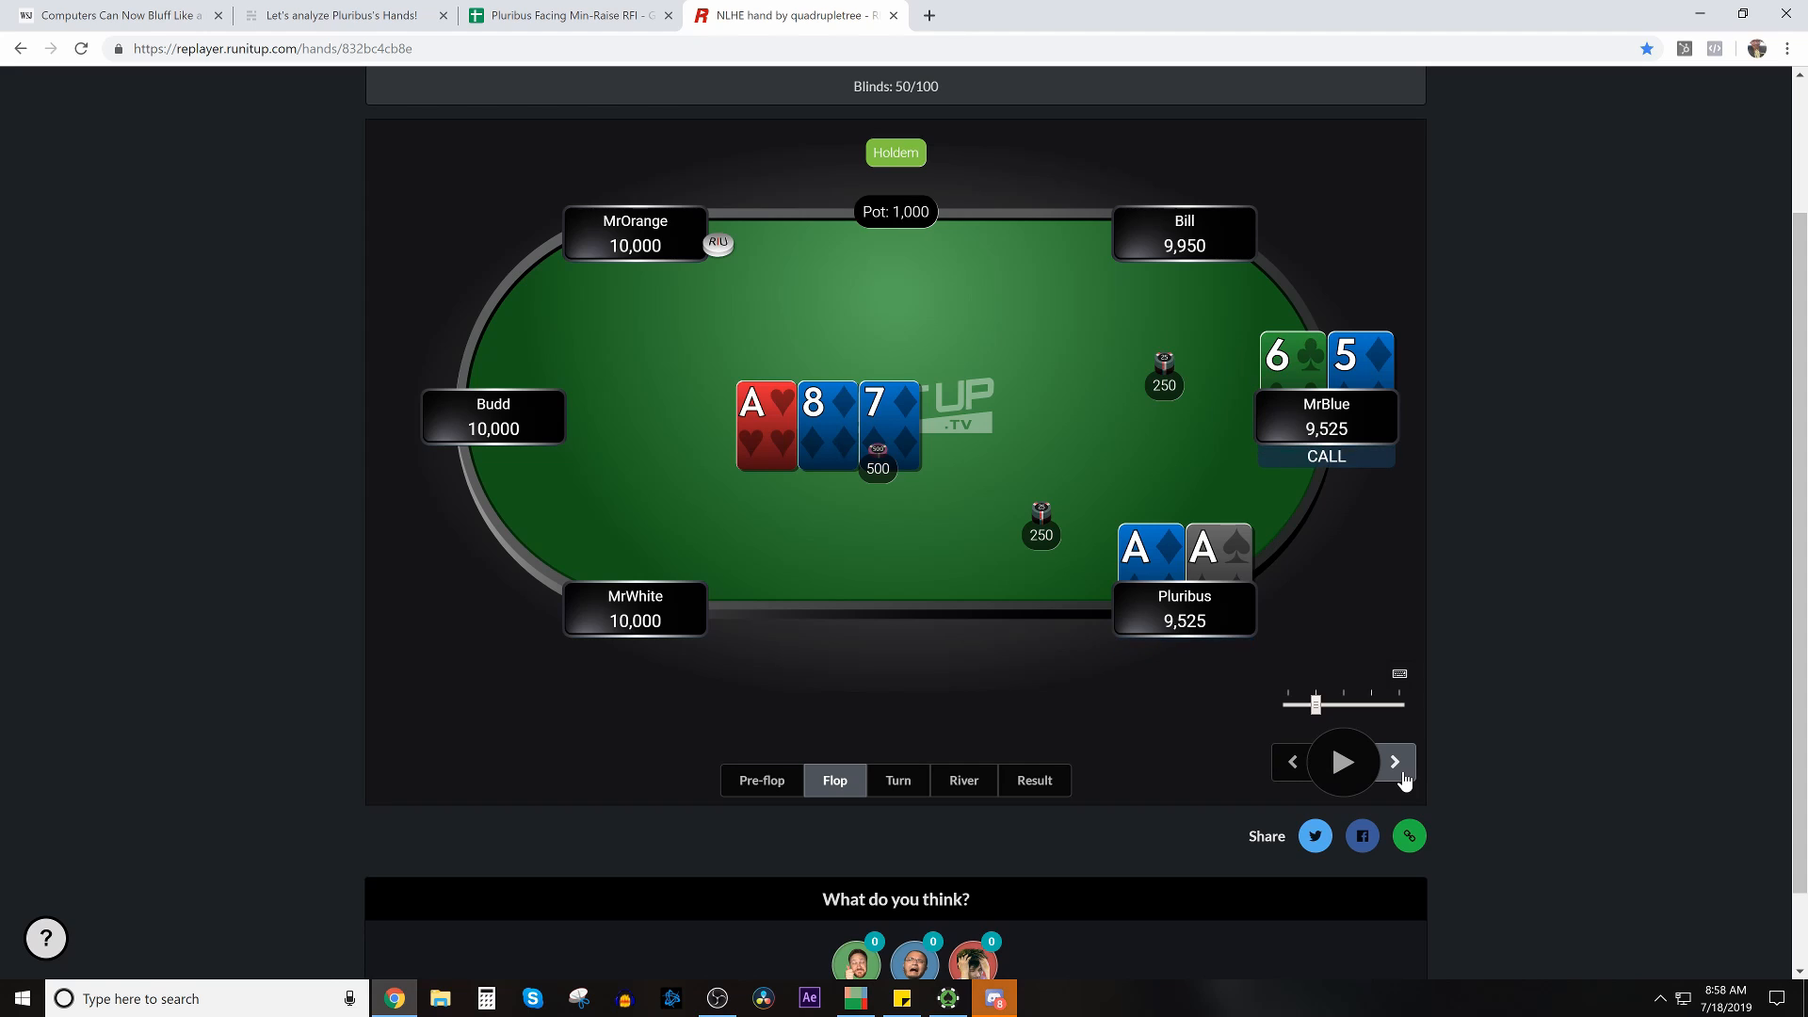
Step: Reveal the turn card and advance the replay through the check, Pluribus's 1,000 bet and the big blind's call
left_click(1400, 777)
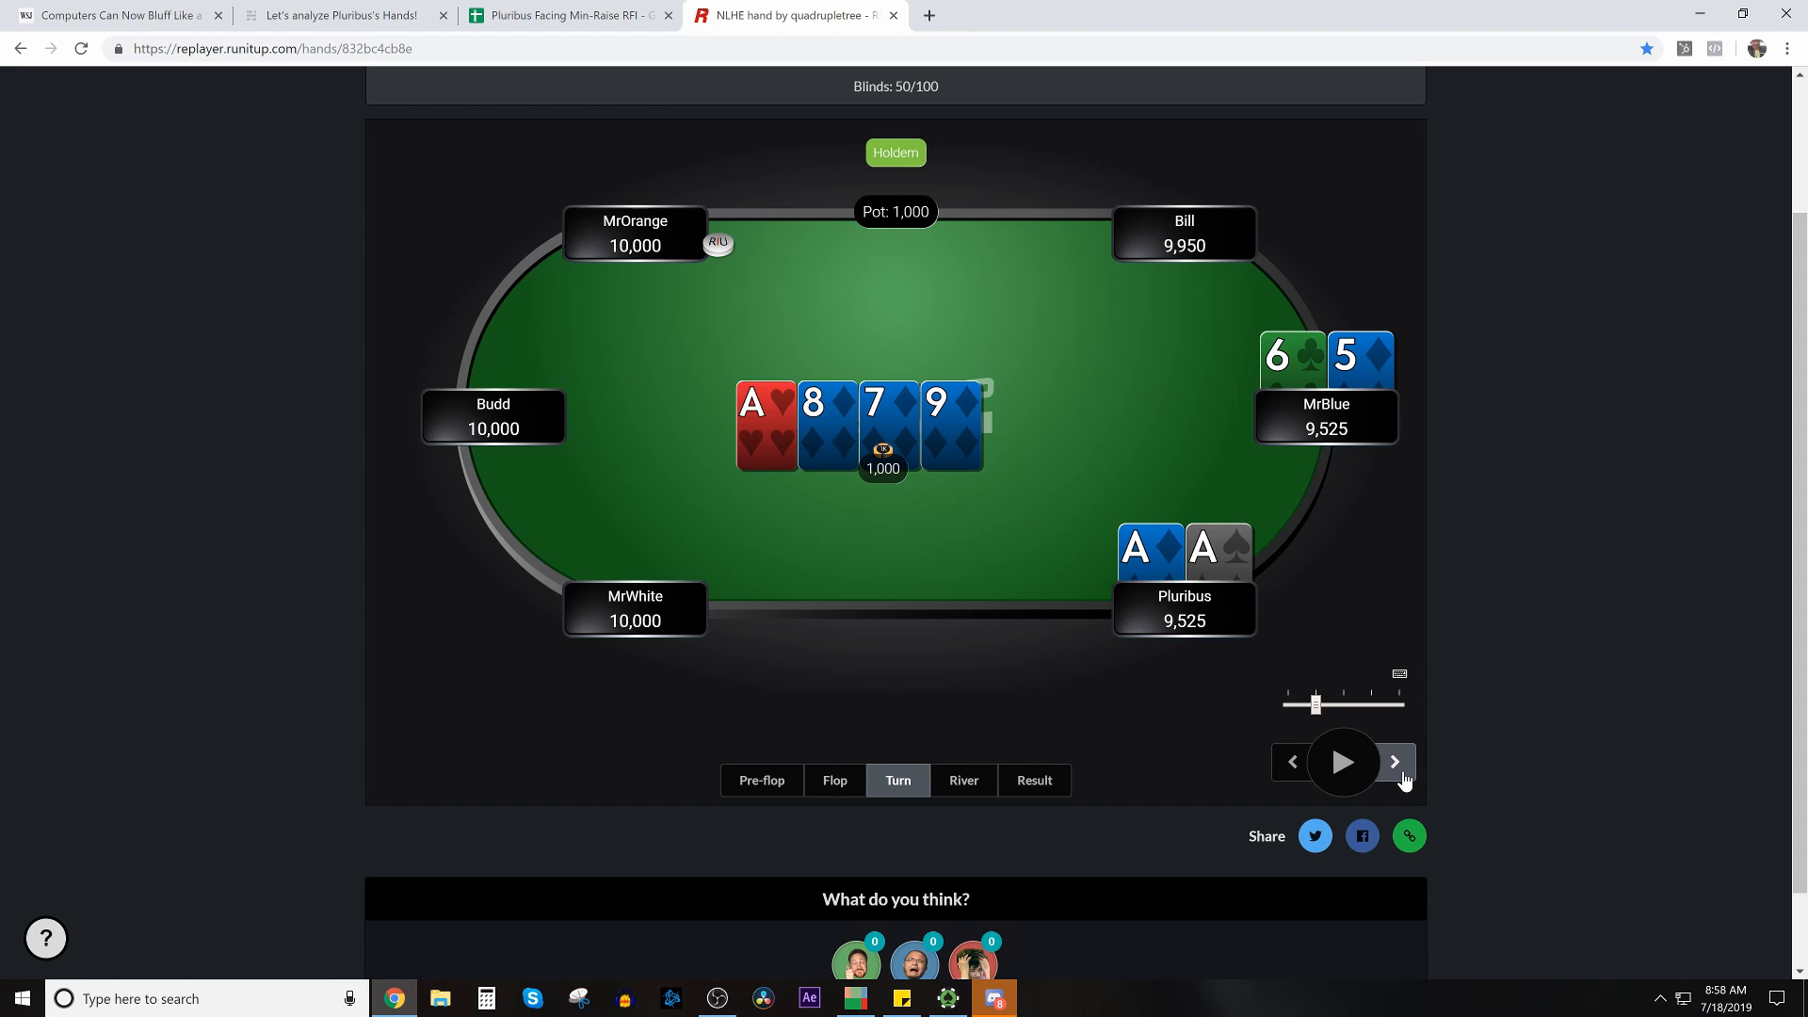
left_click(1402, 777)
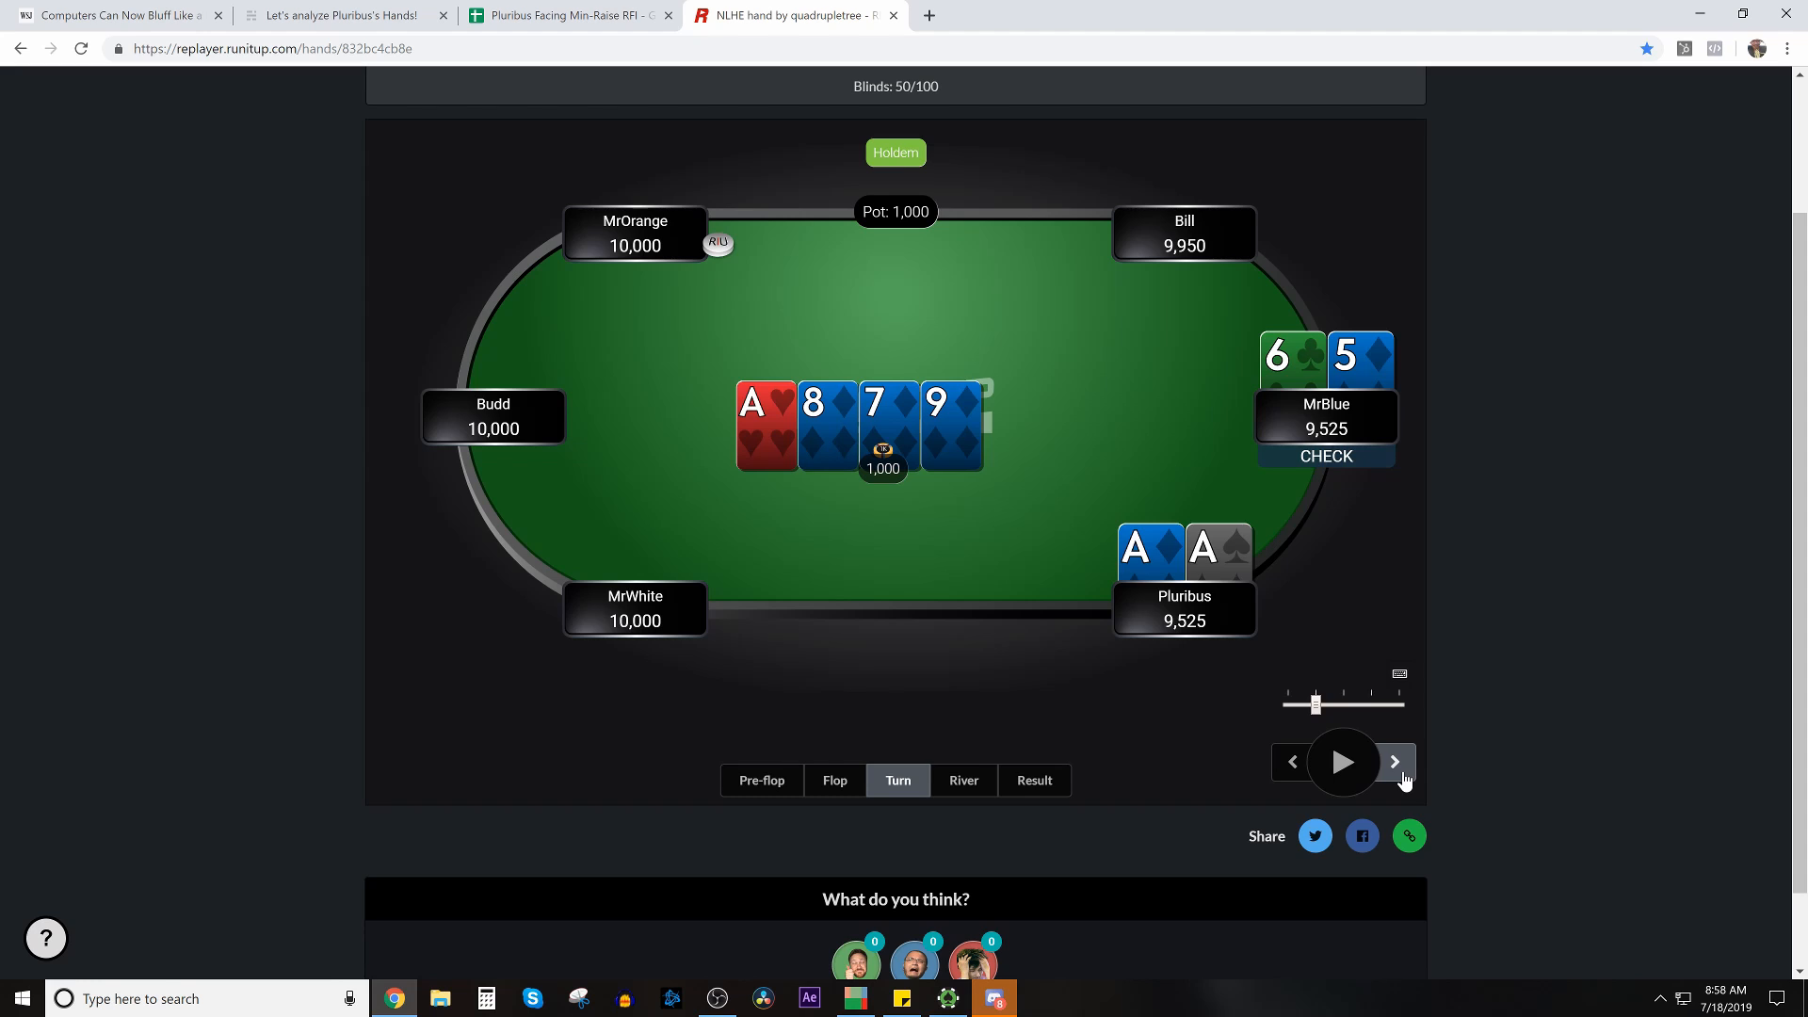
left_click(1402, 777)
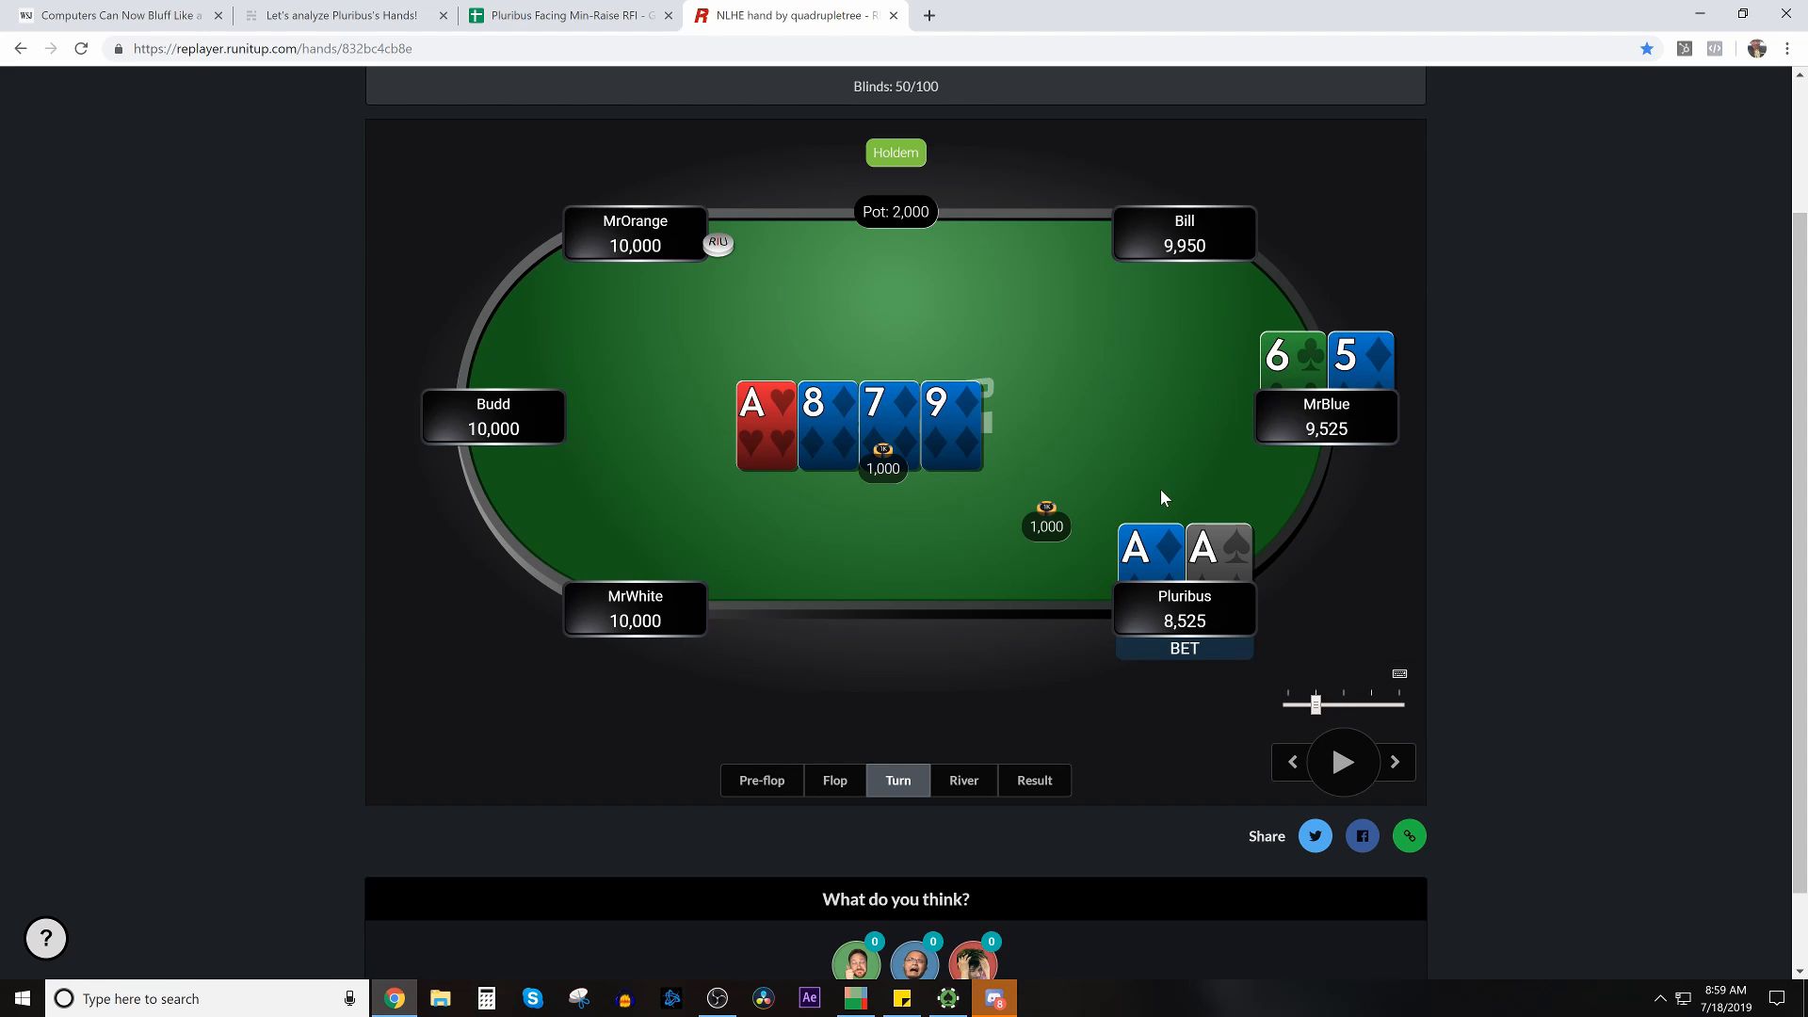
left_click(1395, 762)
Step: Reveal the river card and advance the replay past the big blind's check to Pluribus's river action
left_click(1397, 764)
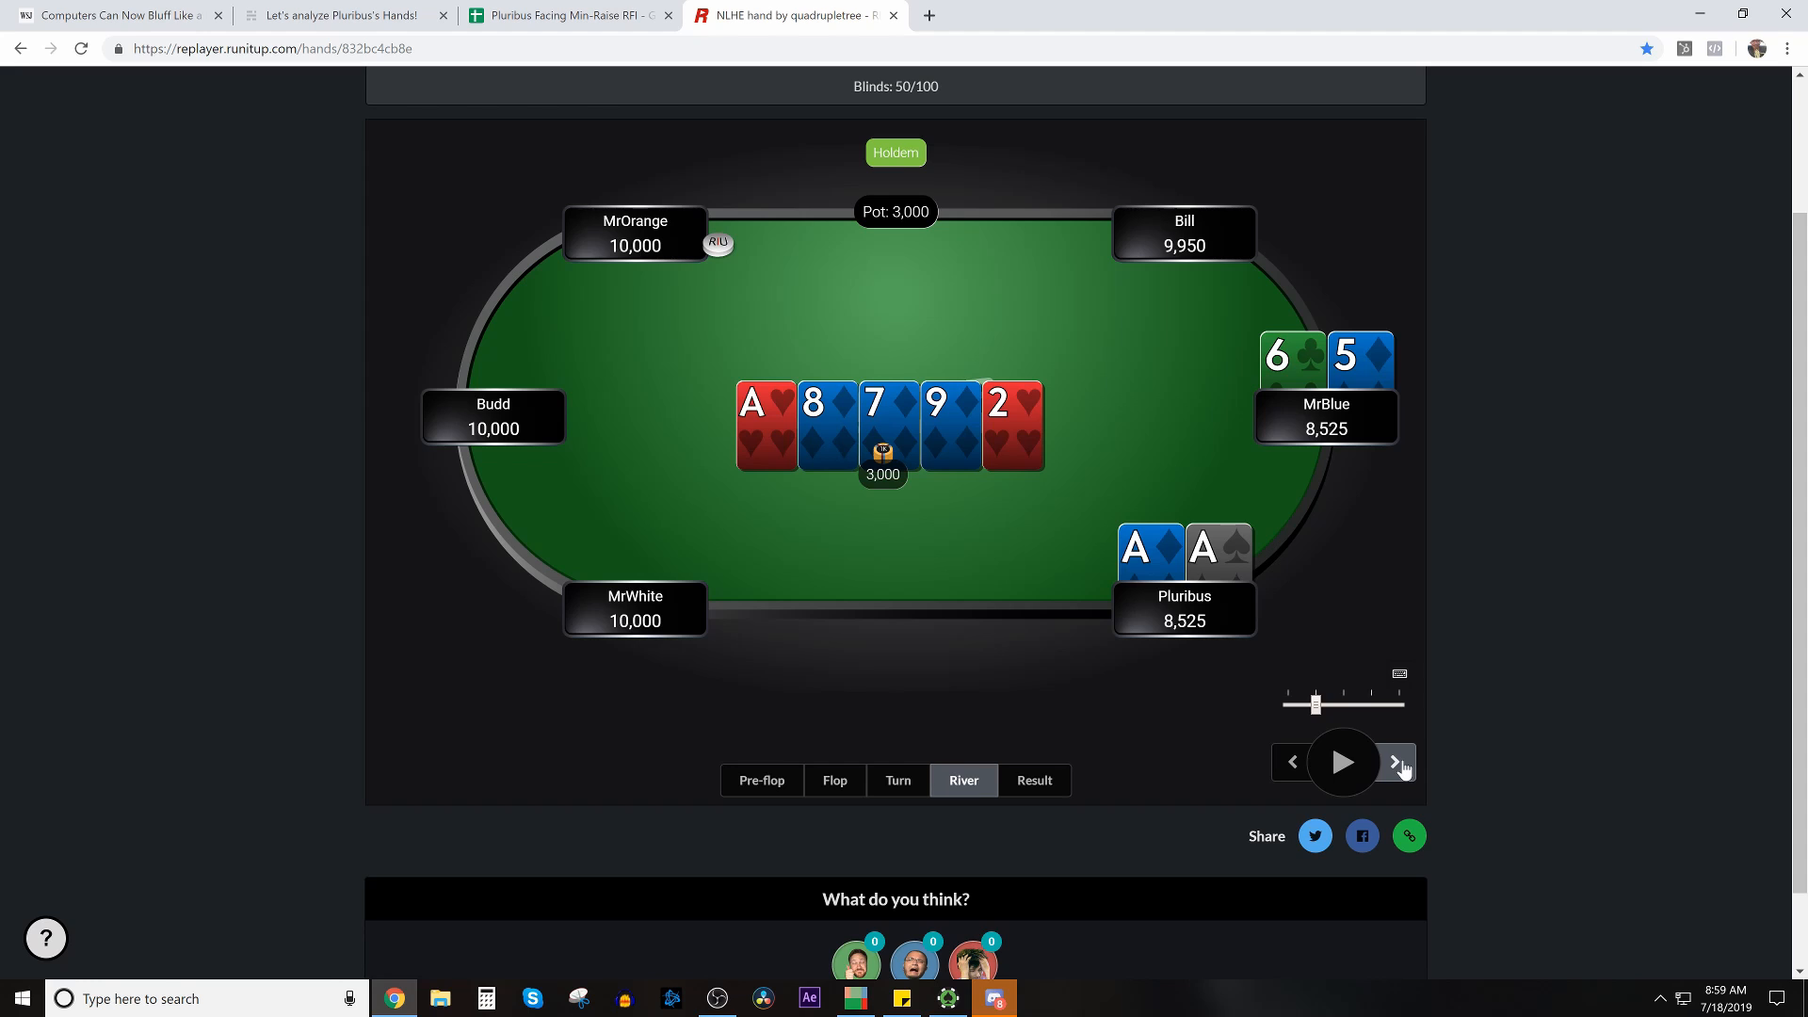
left_click(1398, 764)
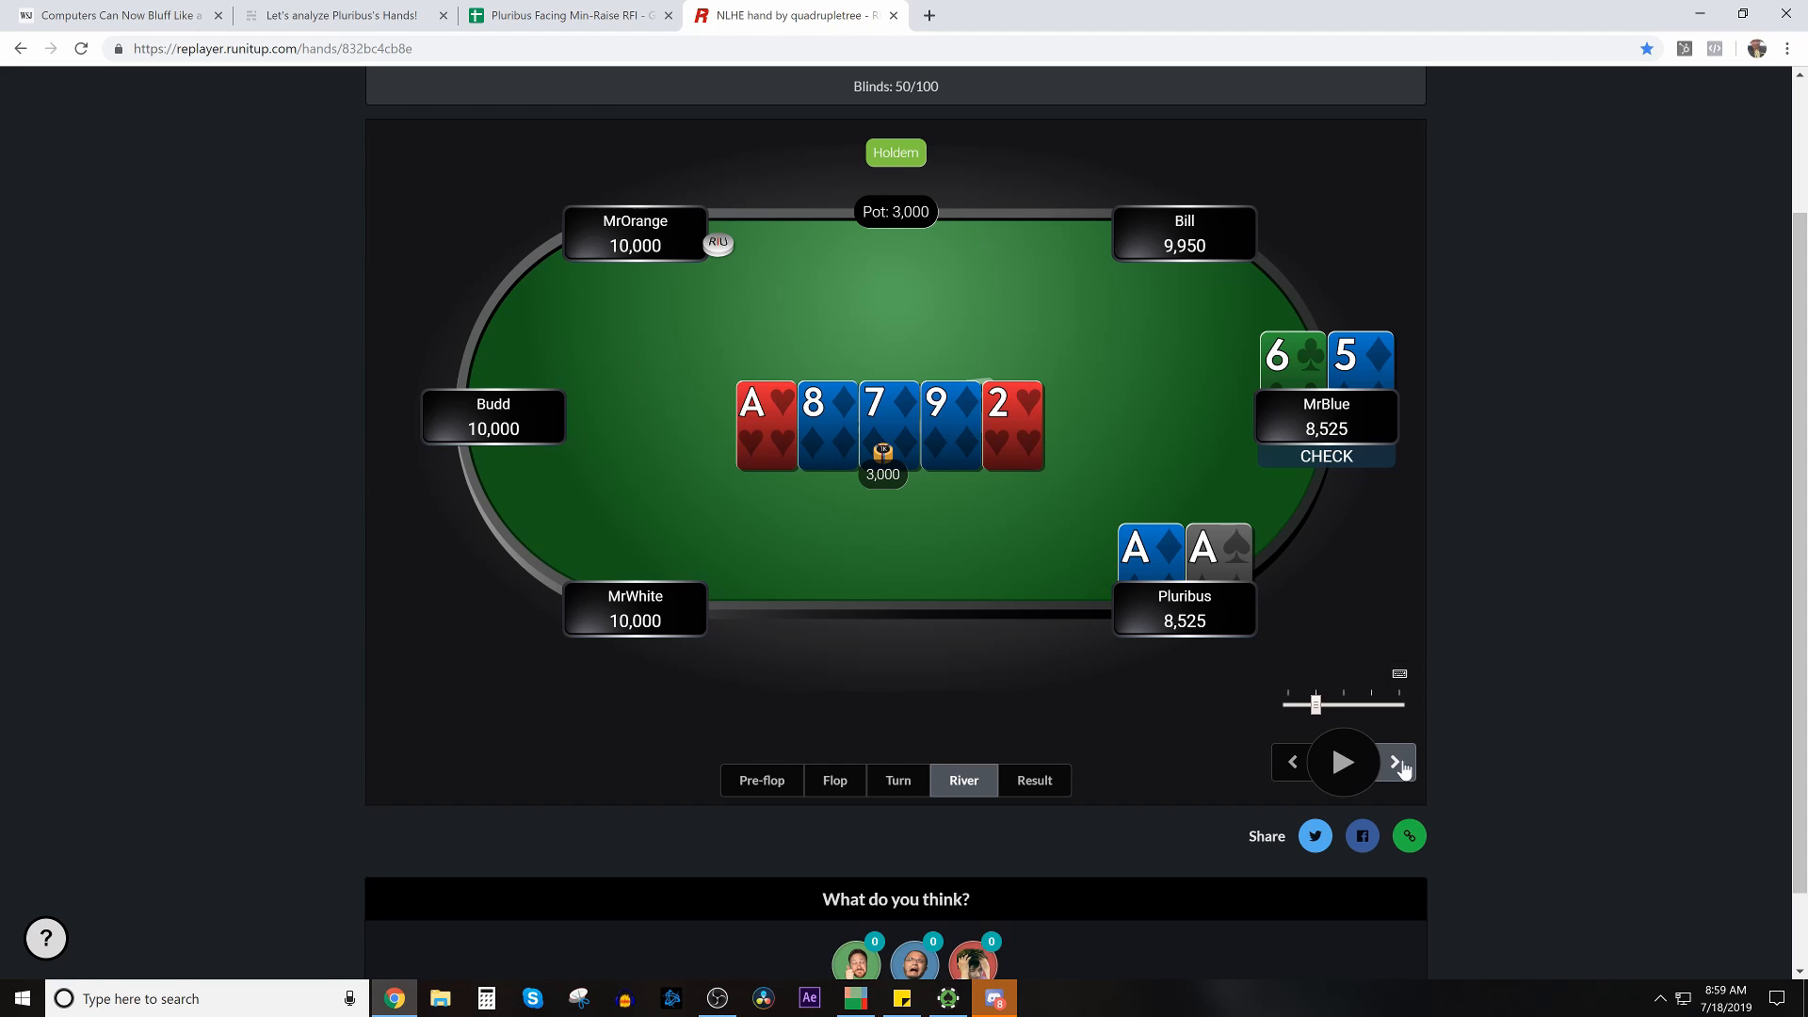
left_click(1403, 766)
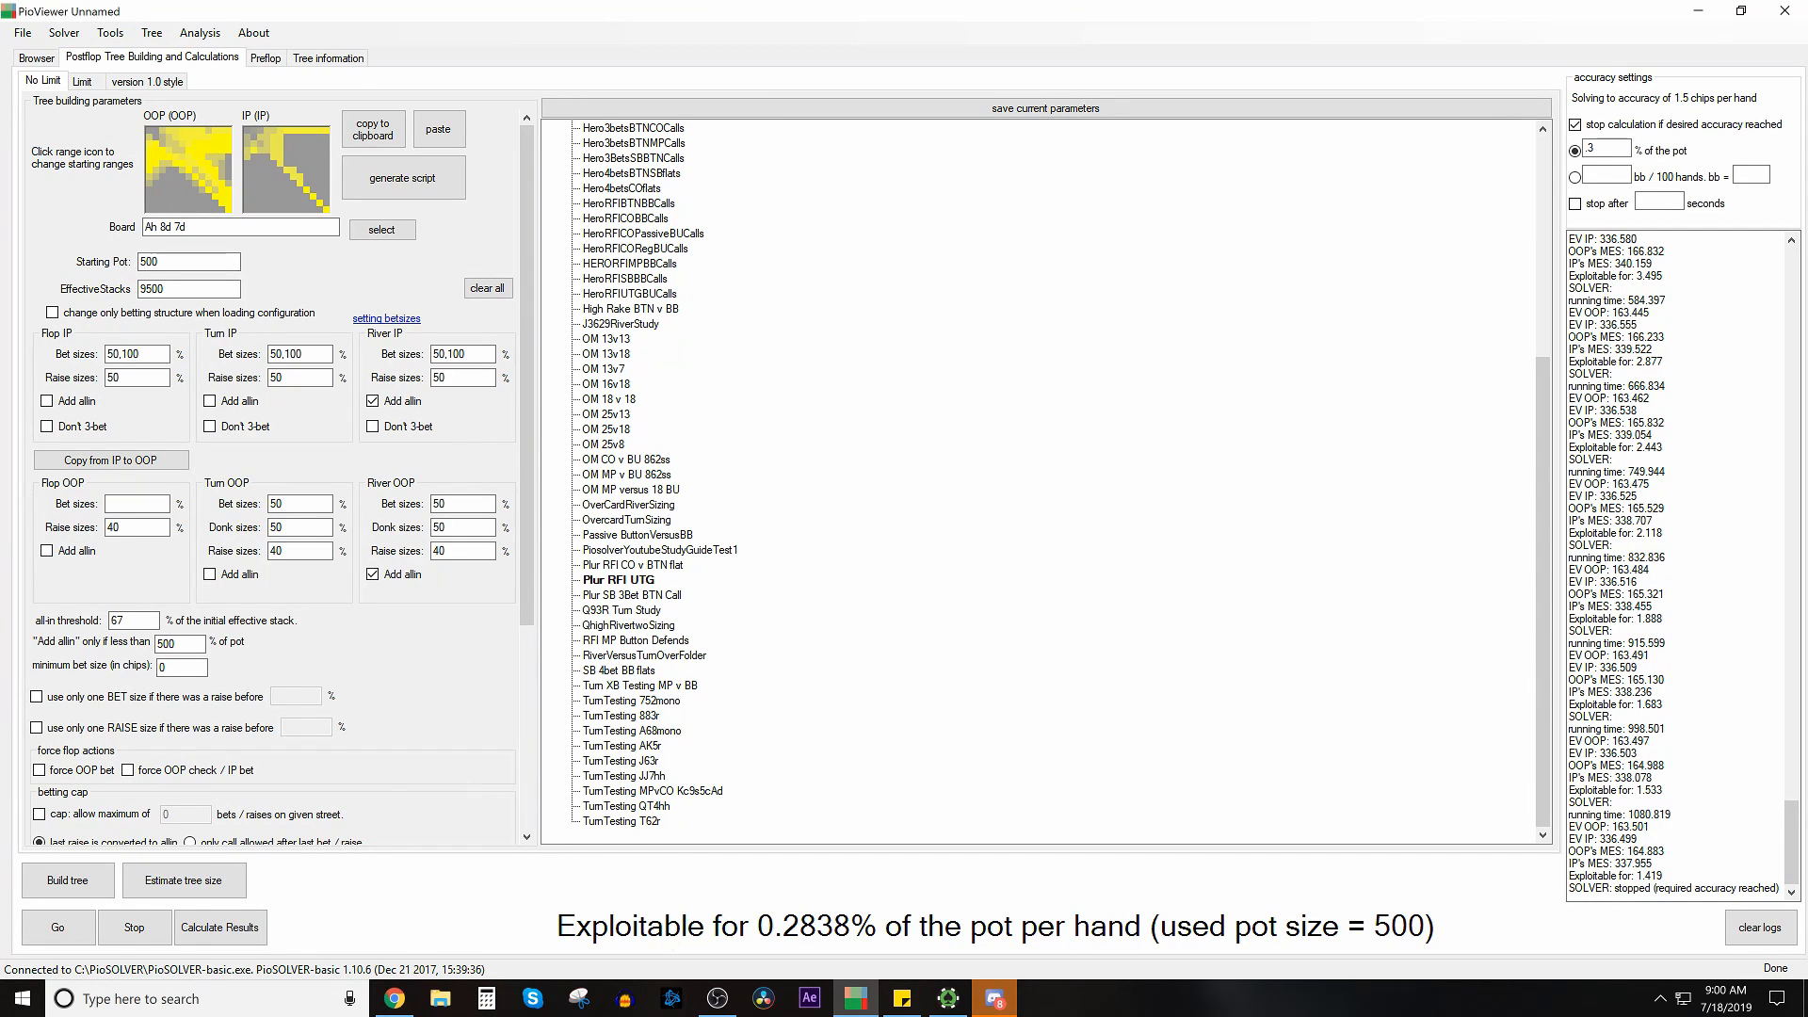
Step: Review the IP and OOP flop bet sizes in PioViewer's postflop tree building parameters
left_click_drag(151, 354, 3, 349)
left_click(141, 354)
left_click_drag(141, 354, 3, 363)
left_click(137, 503)
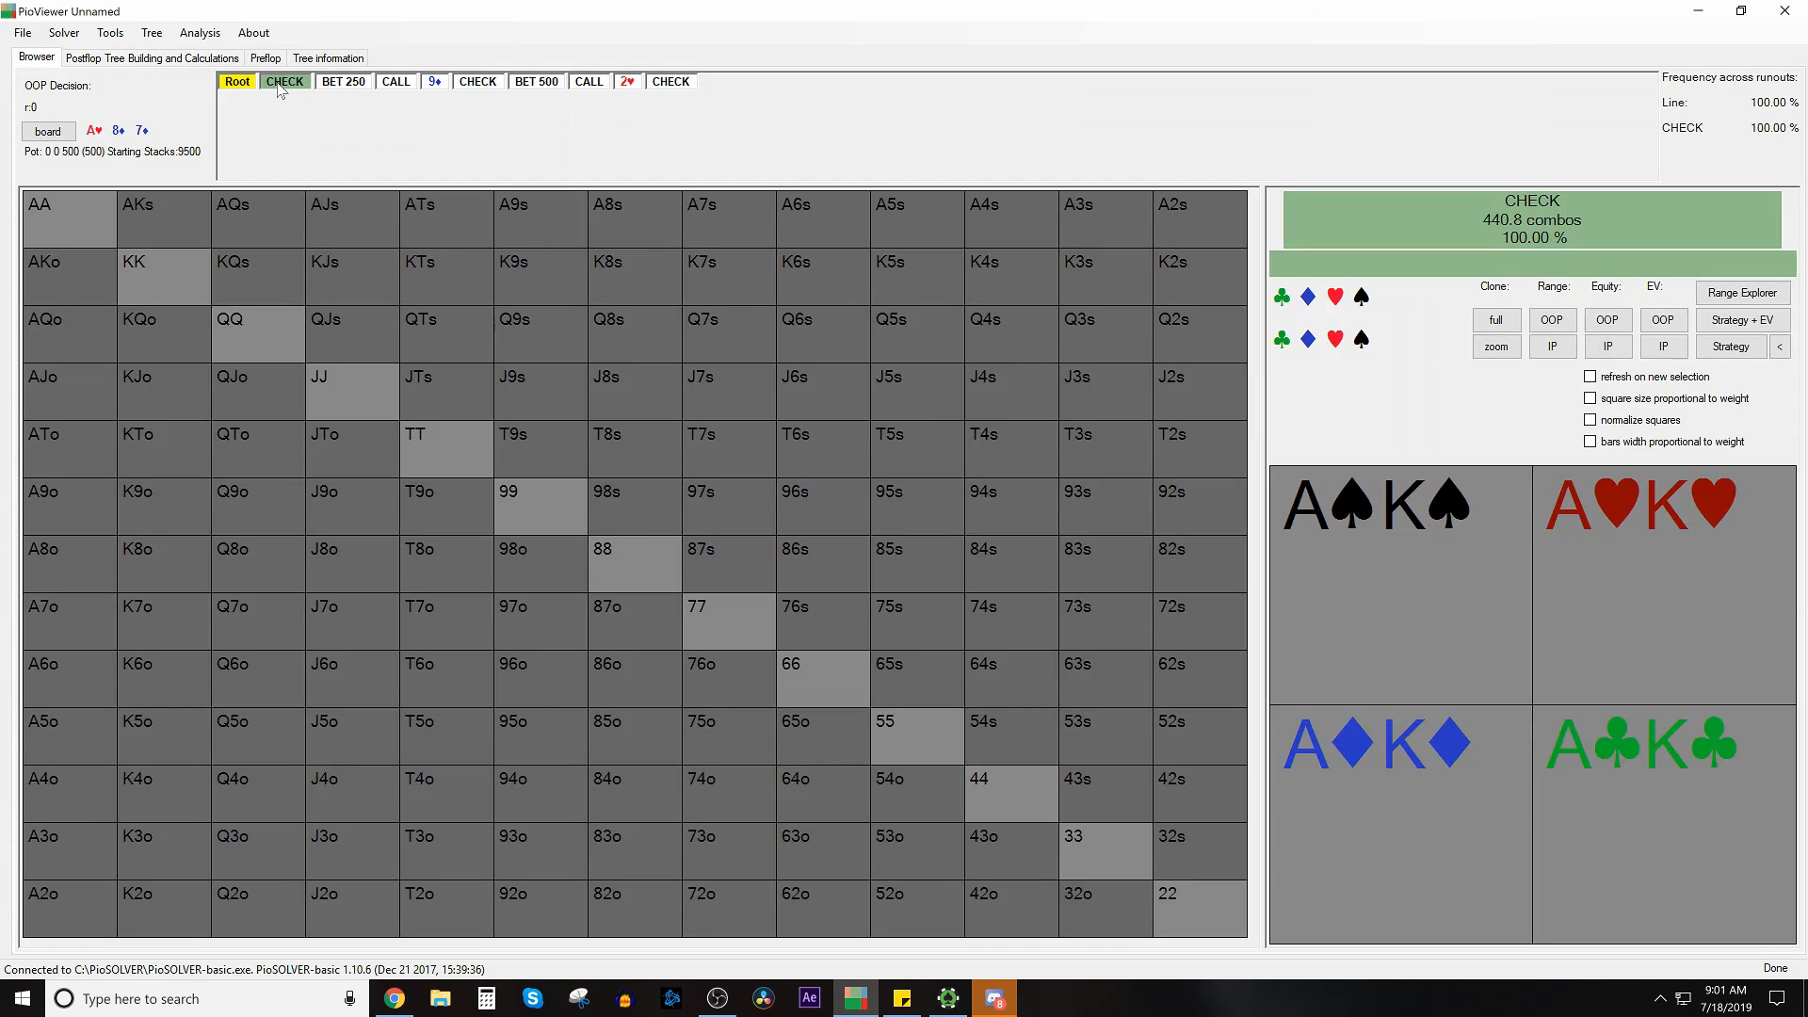
Step: In the solved tree, display the IP strategy after OOP's flop check, followed by OOP's strategy and EV facing BET 250
left_click(279, 85)
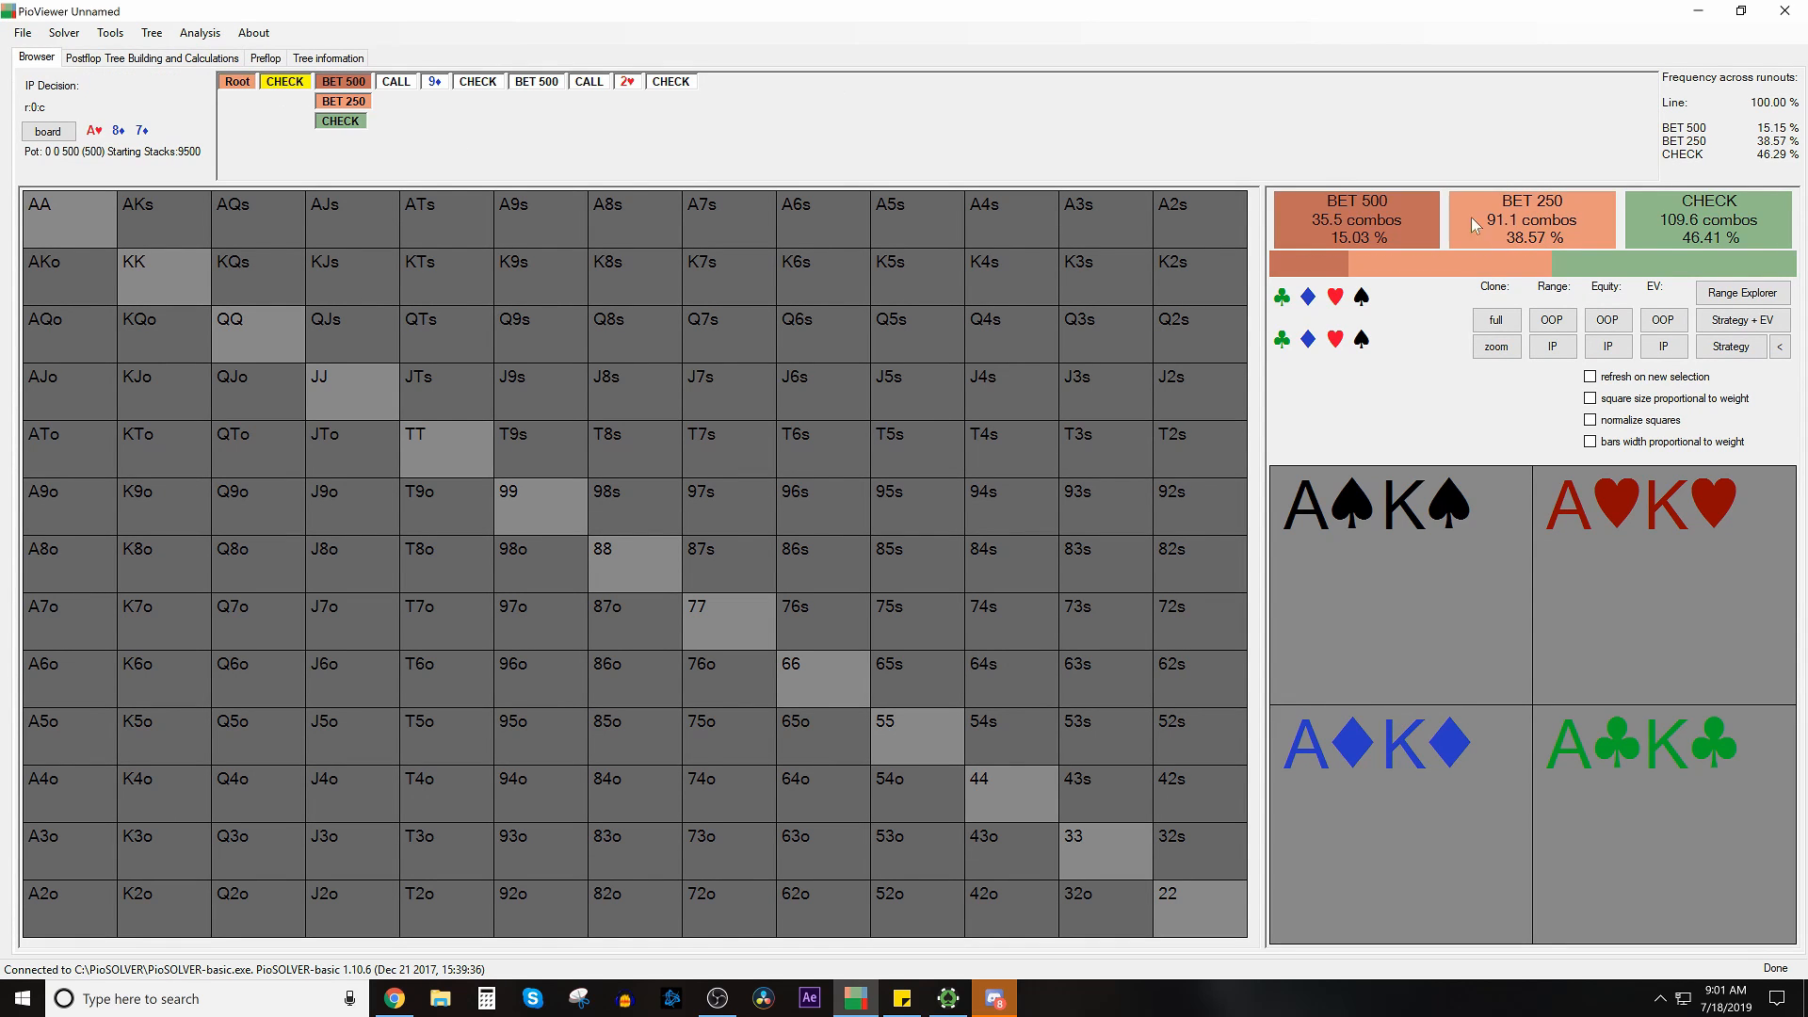
left_click(1731, 347)
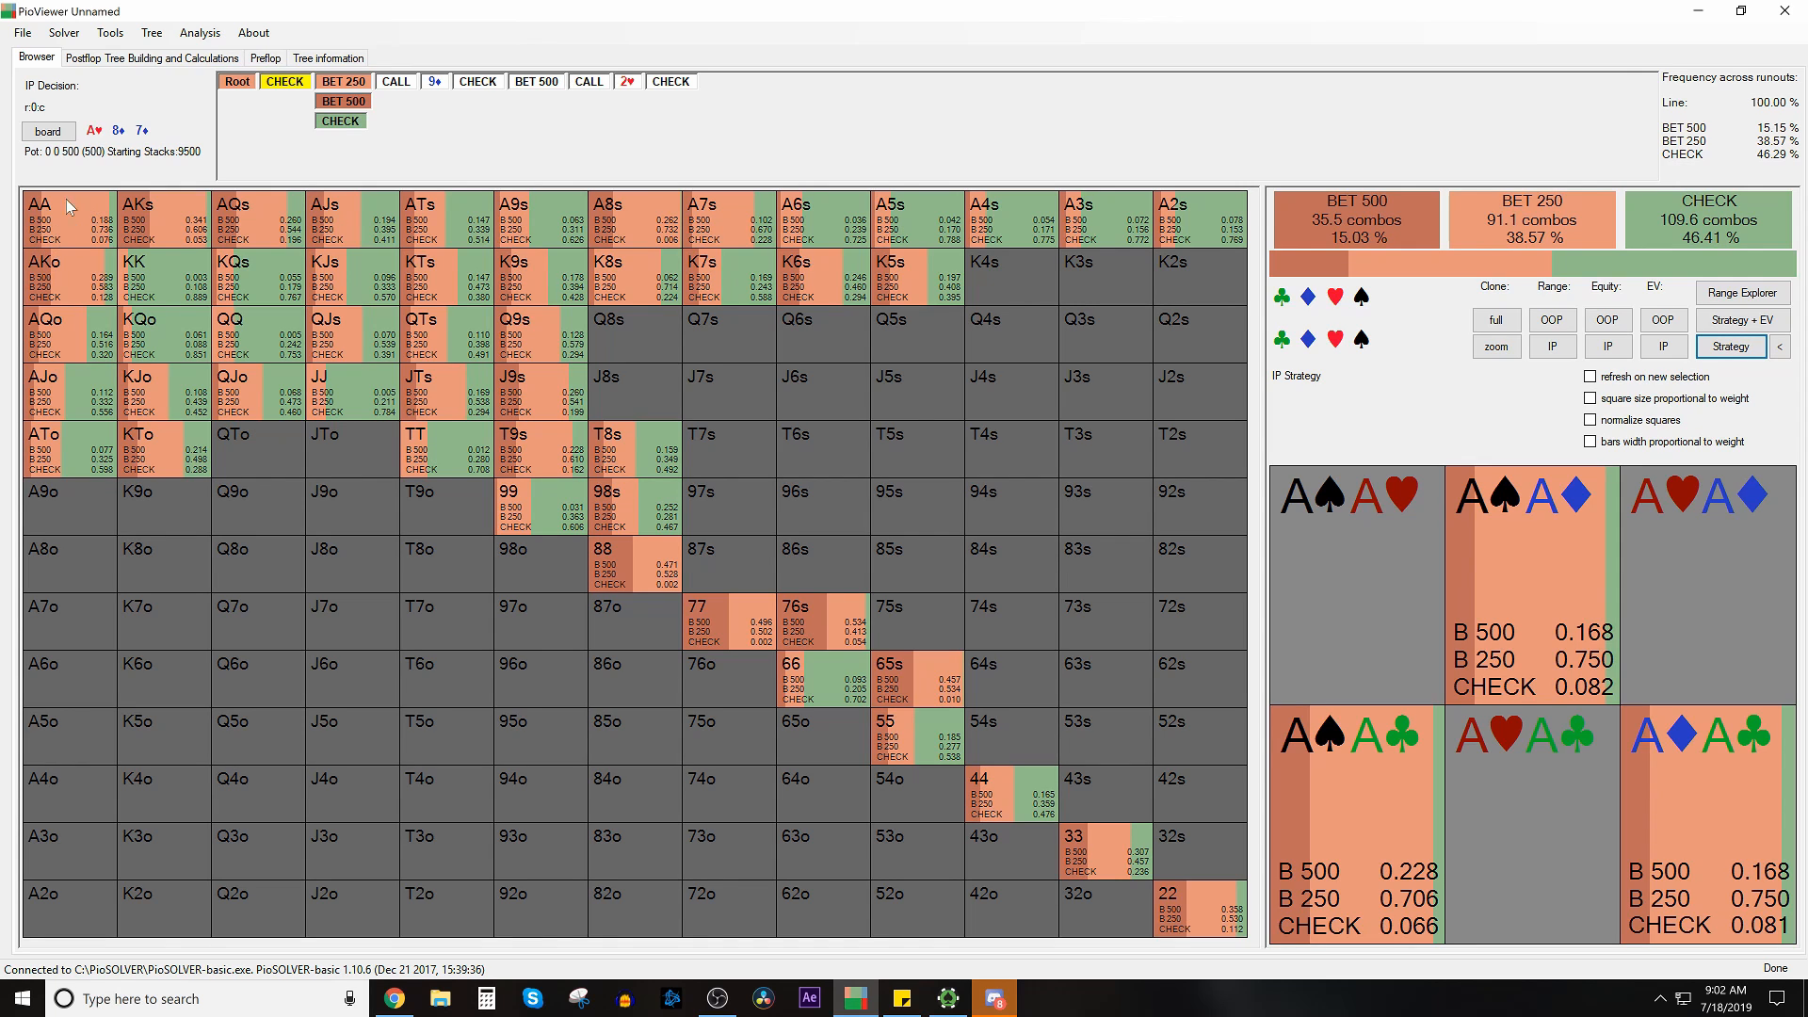
left_click(345, 83)
left_click(1729, 349)
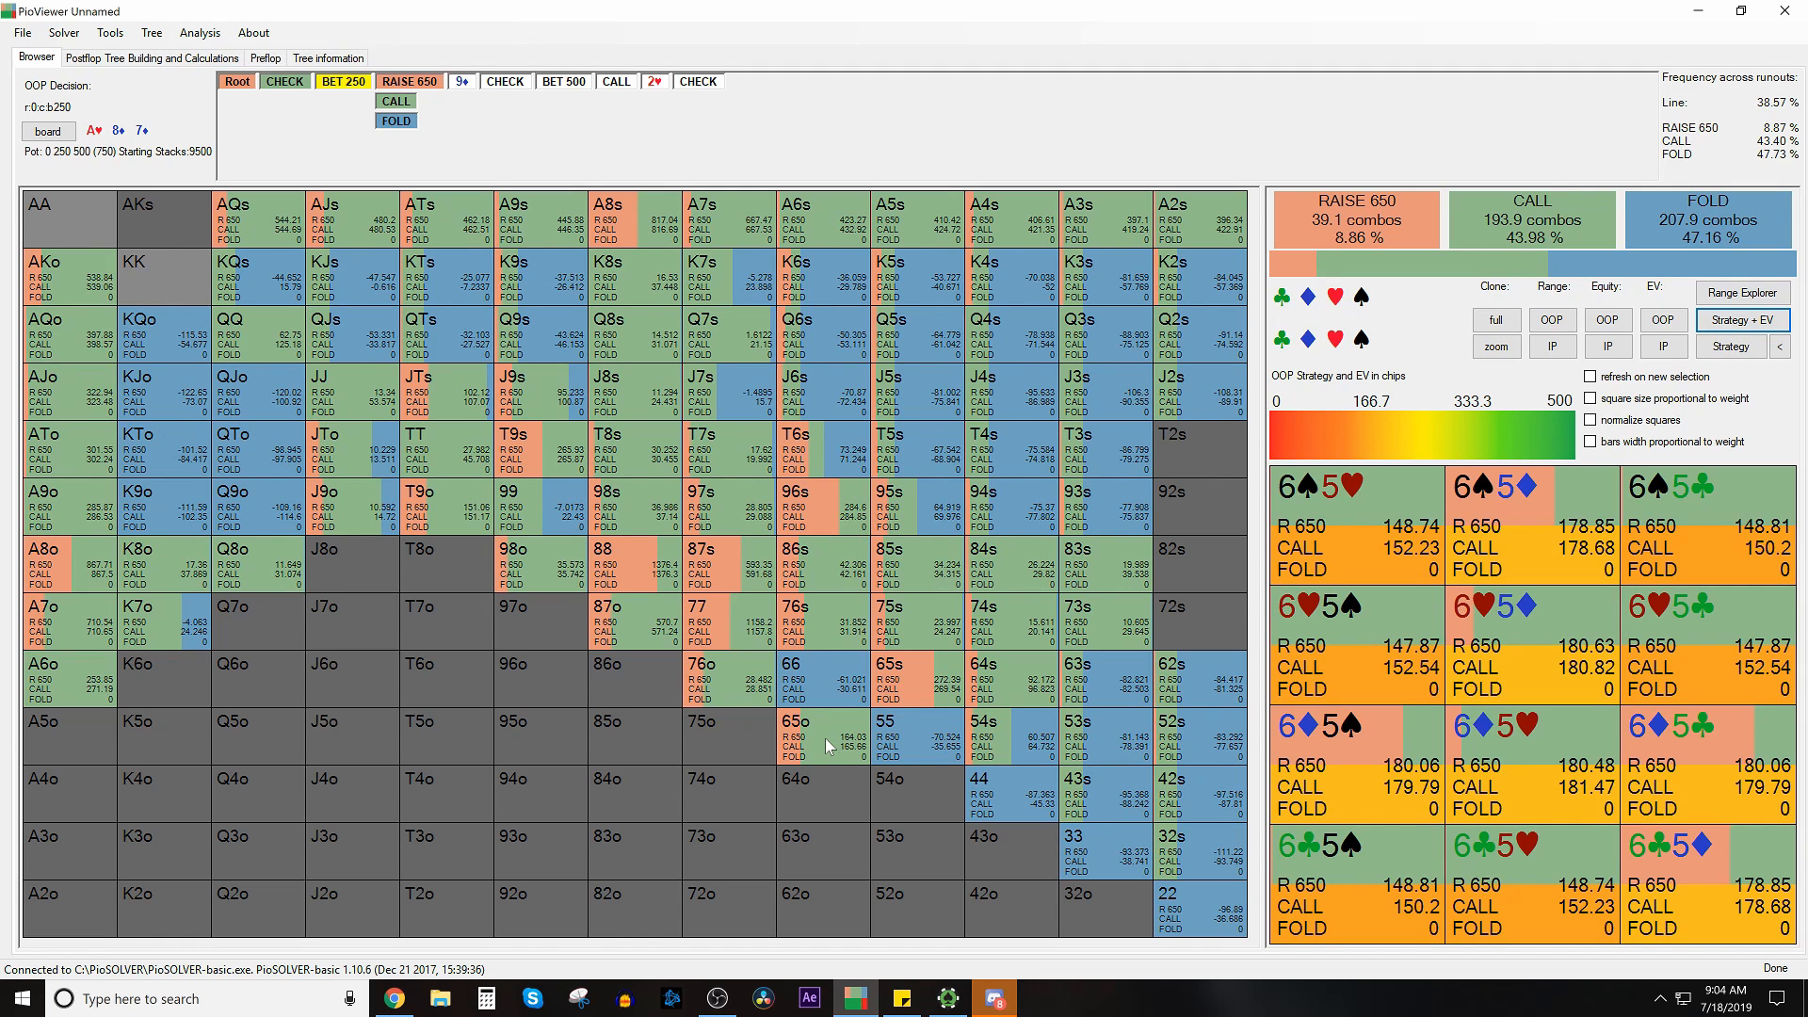
Step: Follow OOP's flop call to the 9♦ turn and compare OOP's strategy and IP's EV across all turn cards
left_click(1576, 237)
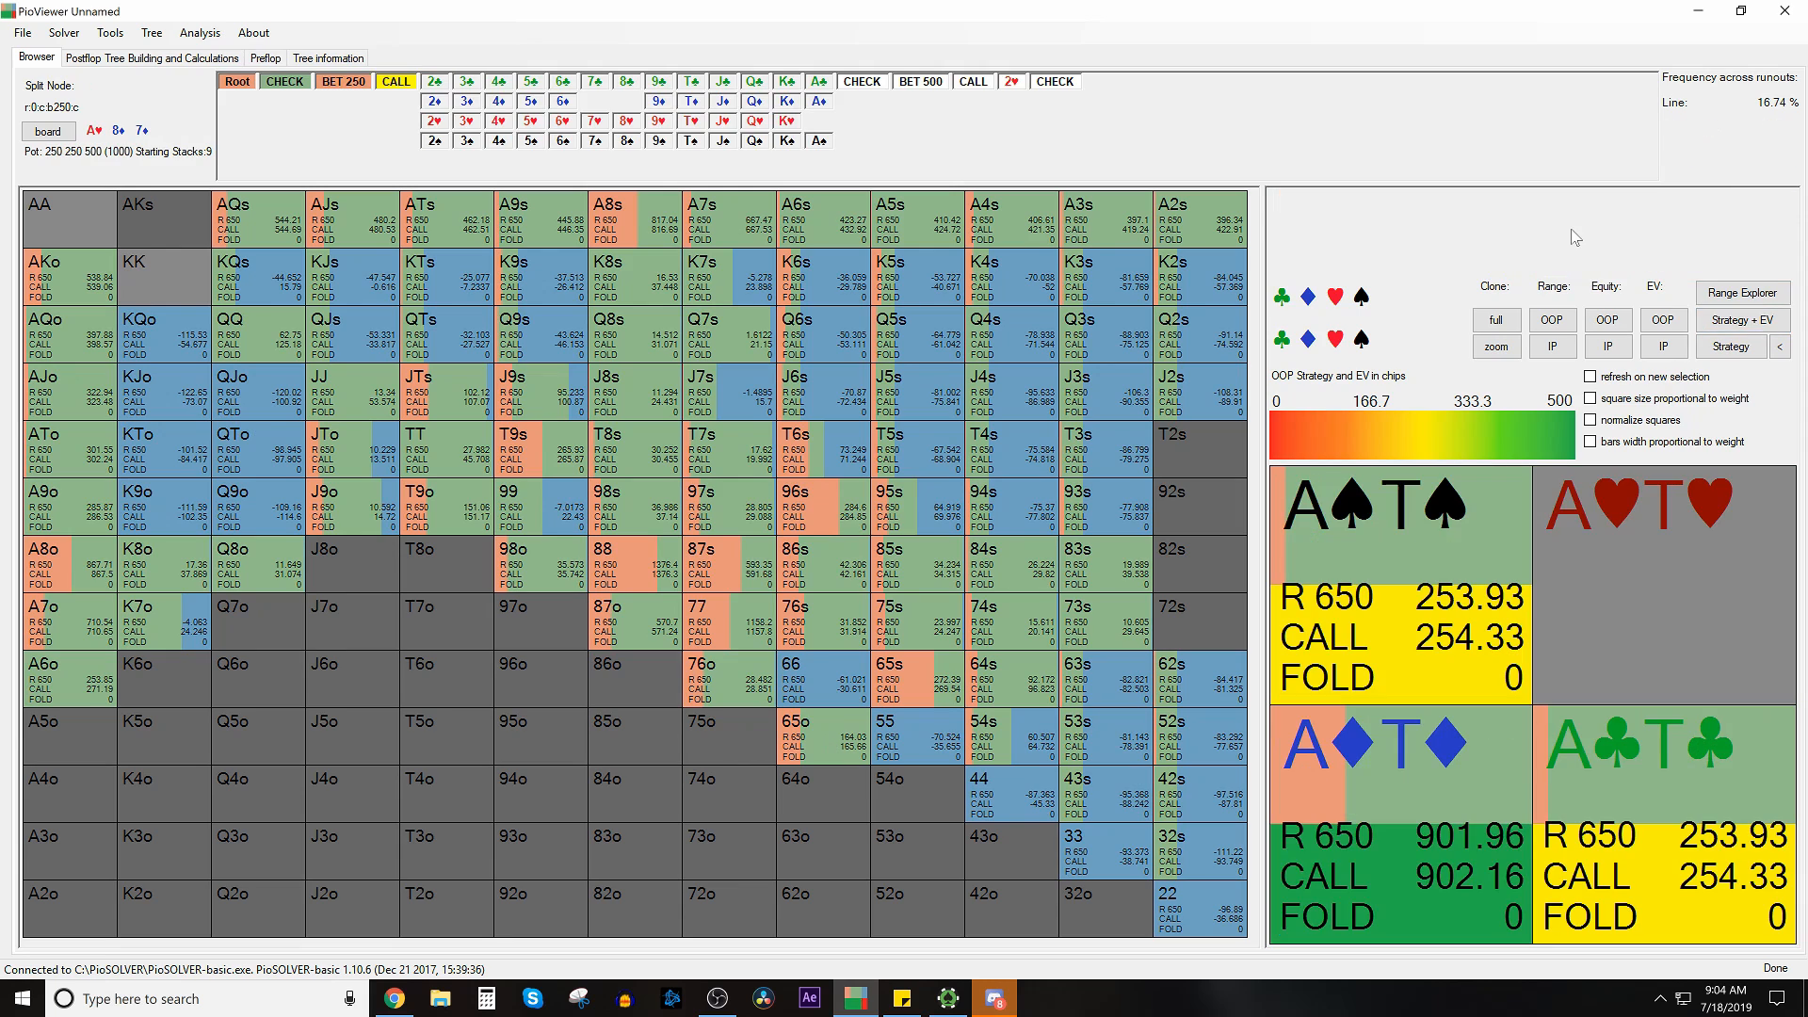
left_click(659, 102)
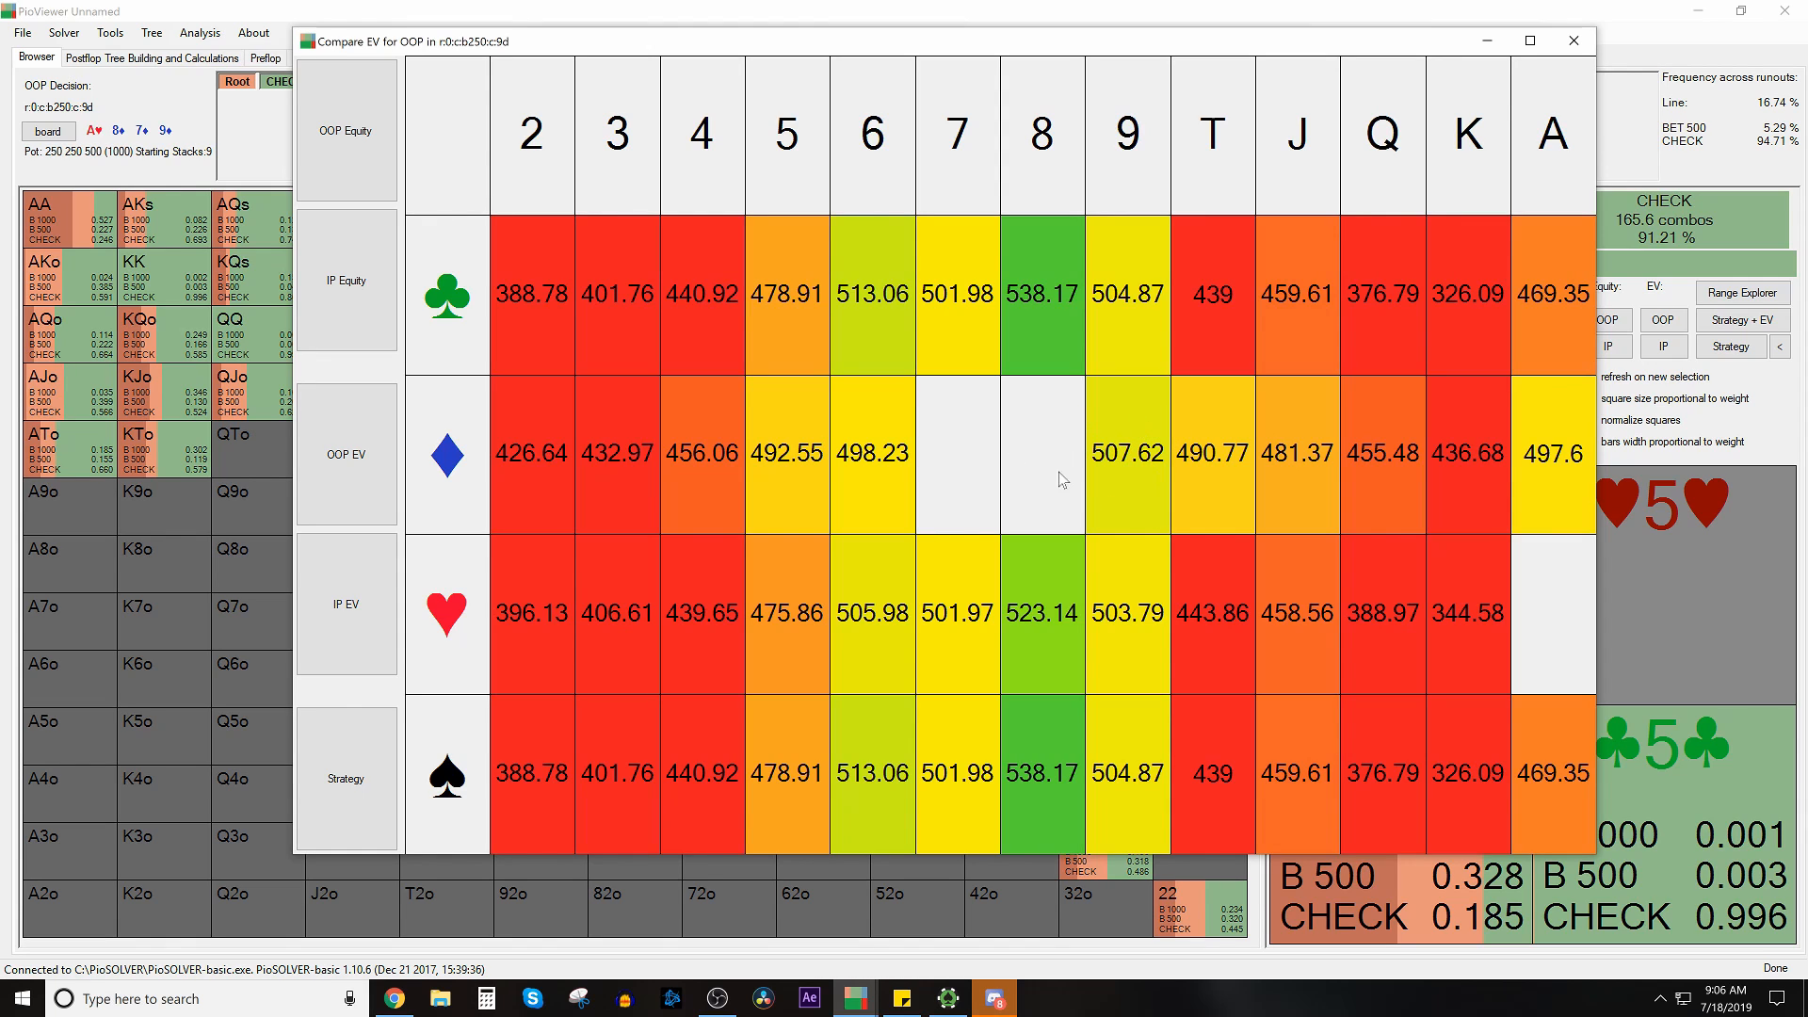
left_click(348, 782)
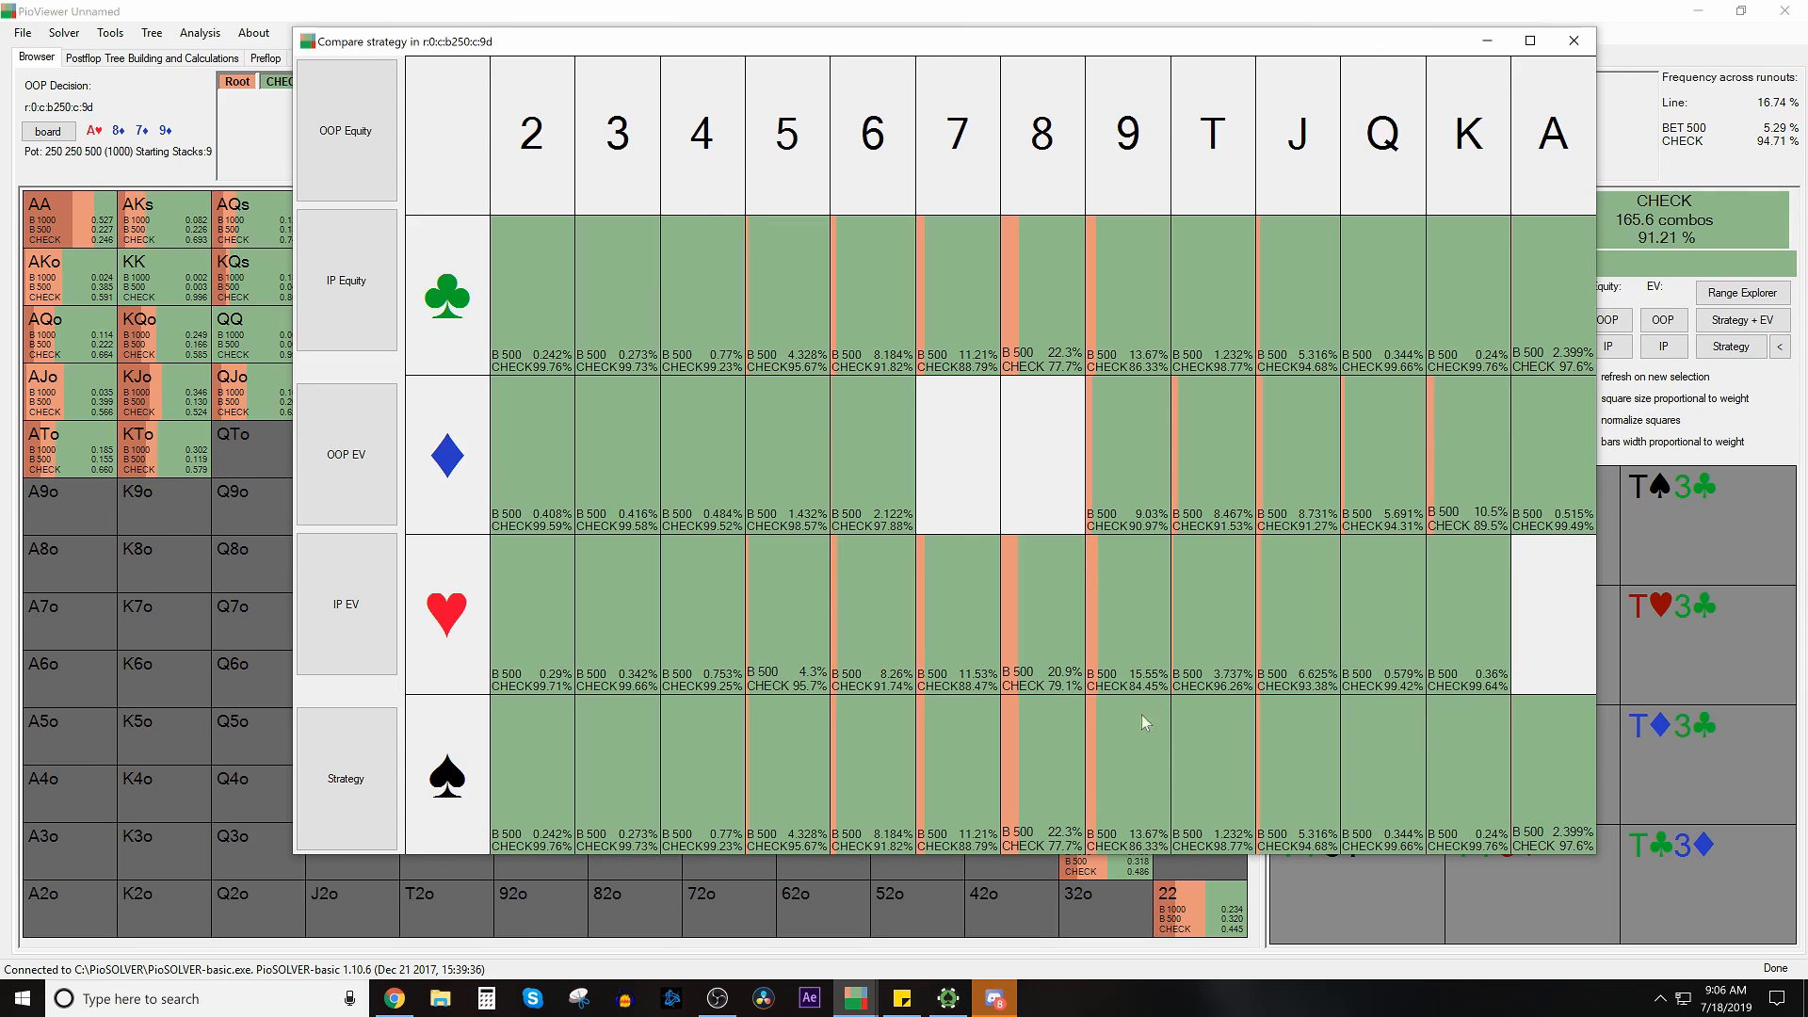
left_click(349, 607)
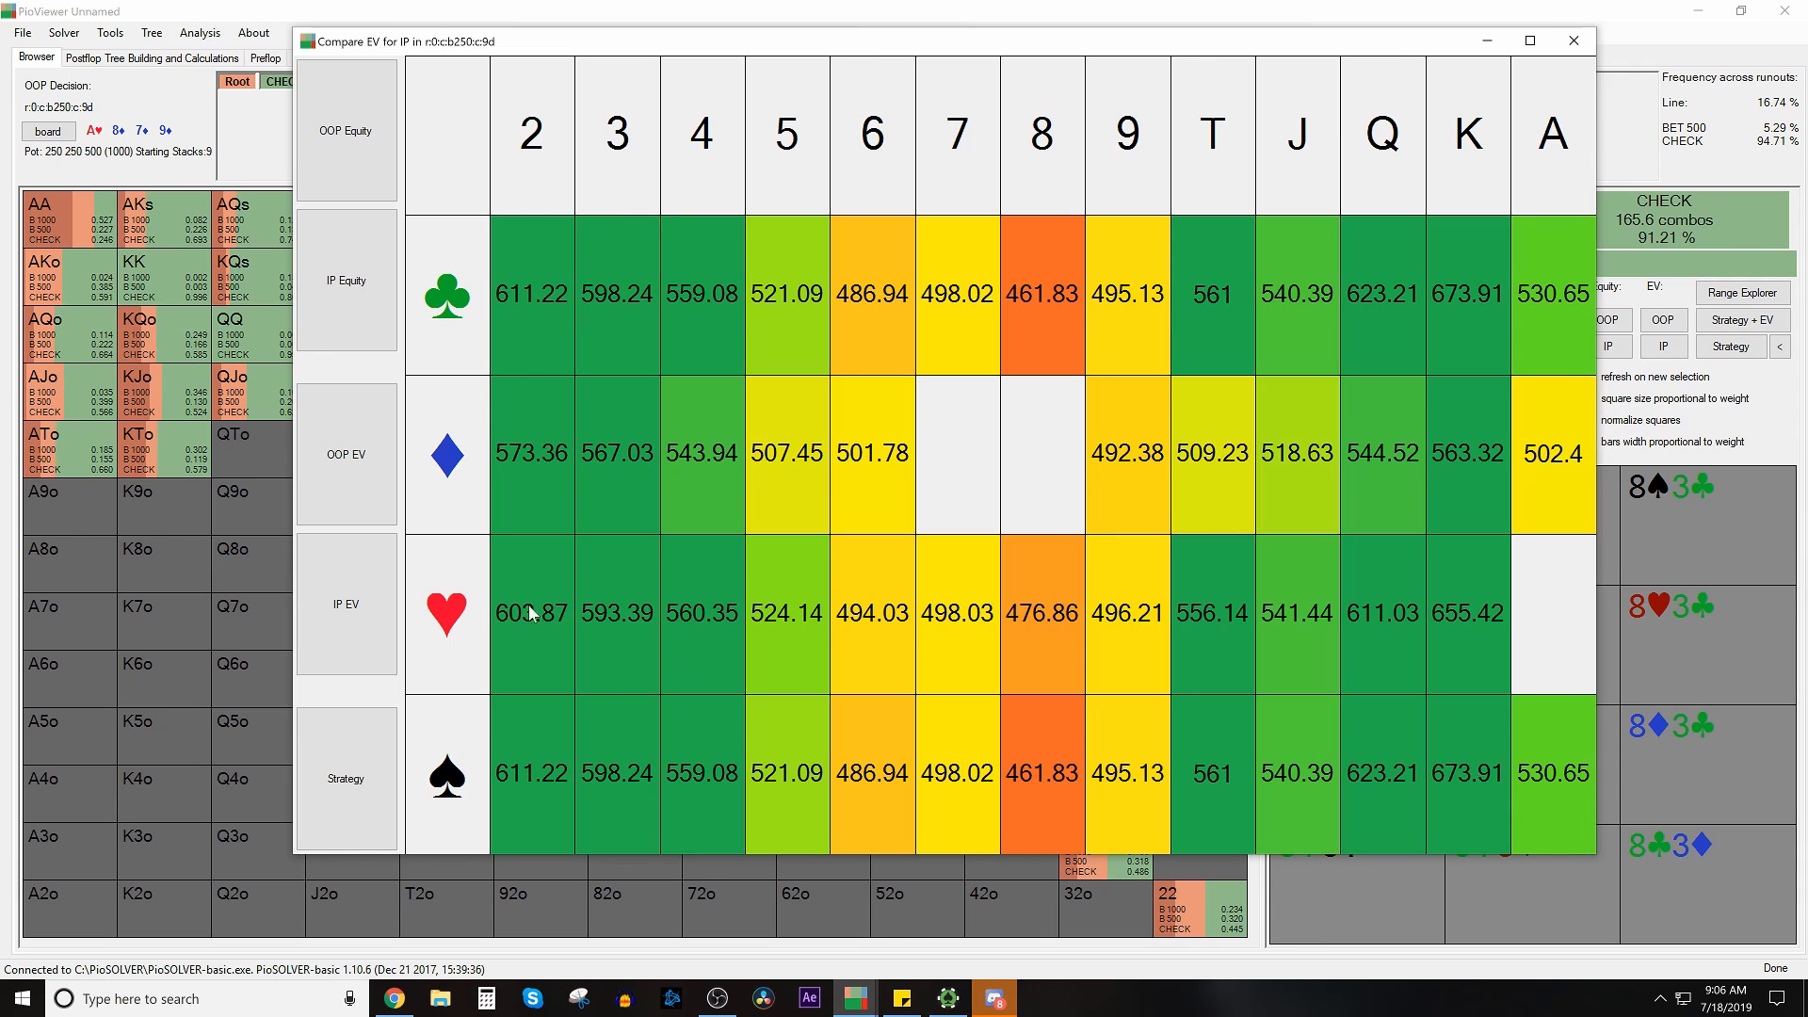
left_click(1573, 41)
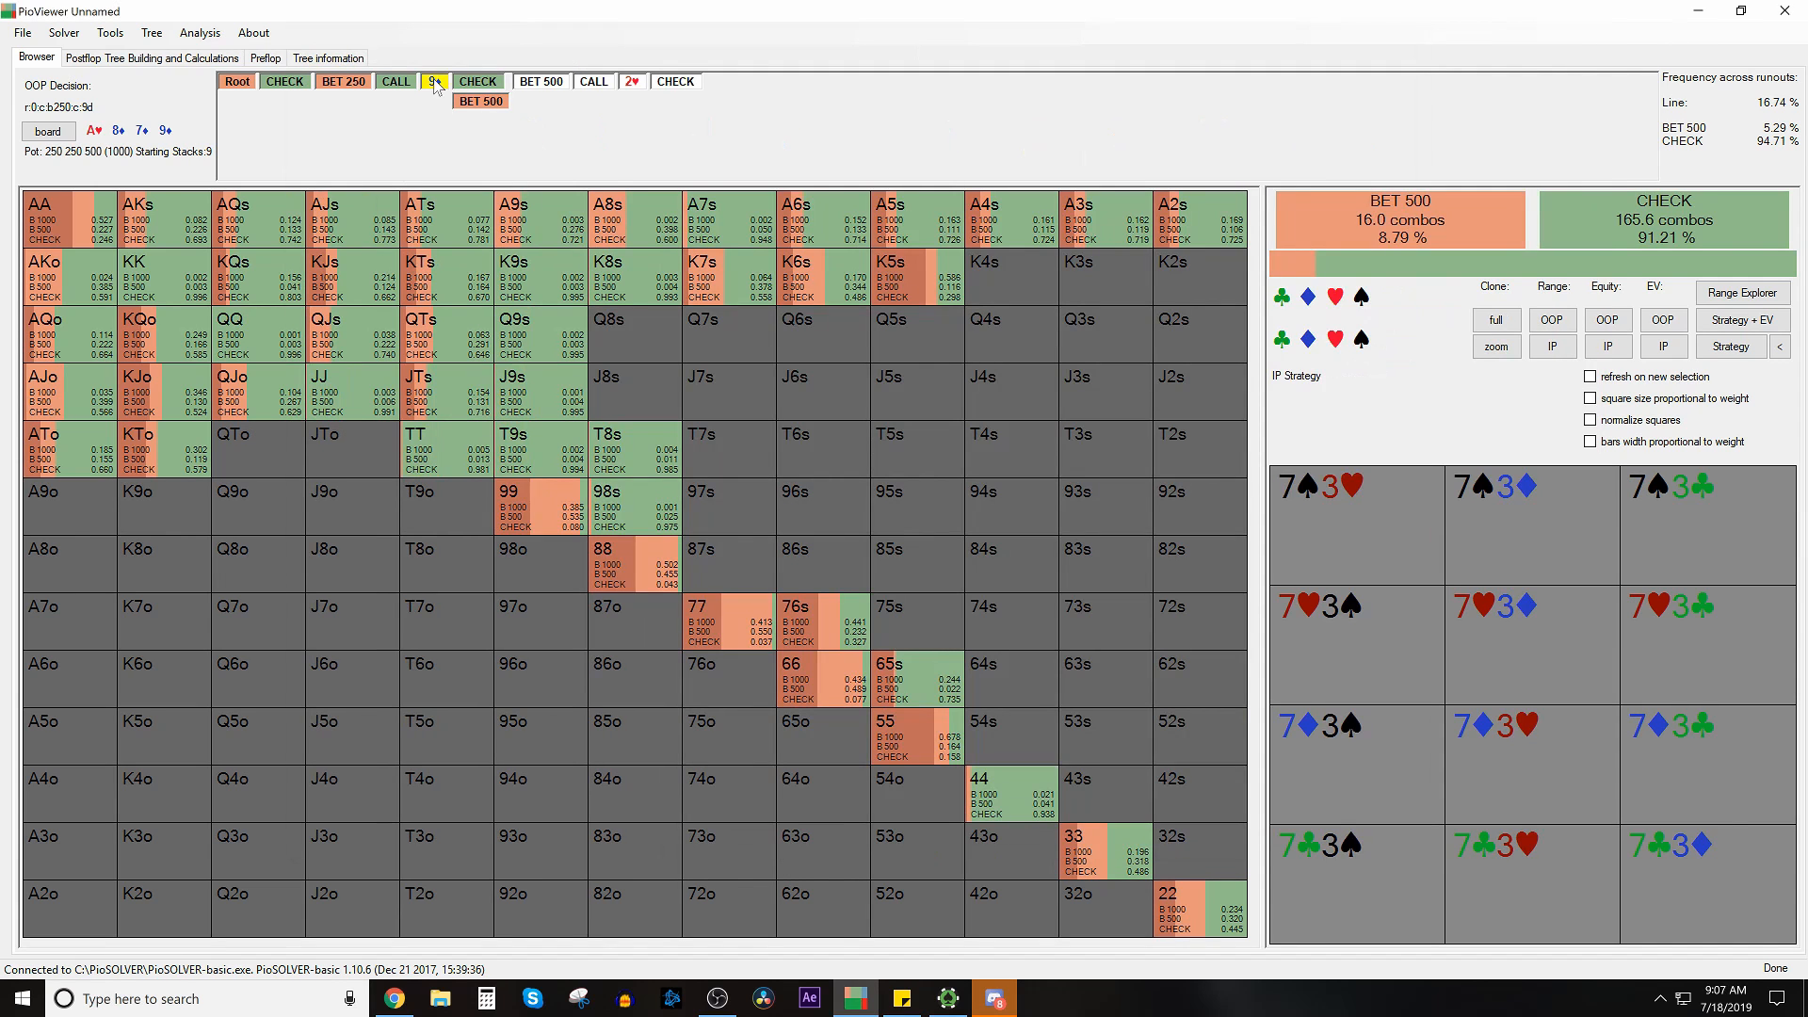
Step: Display IP's strategy after OOP checks the 9♦ turn and compare it across all turn cards
left_click(477, 81)
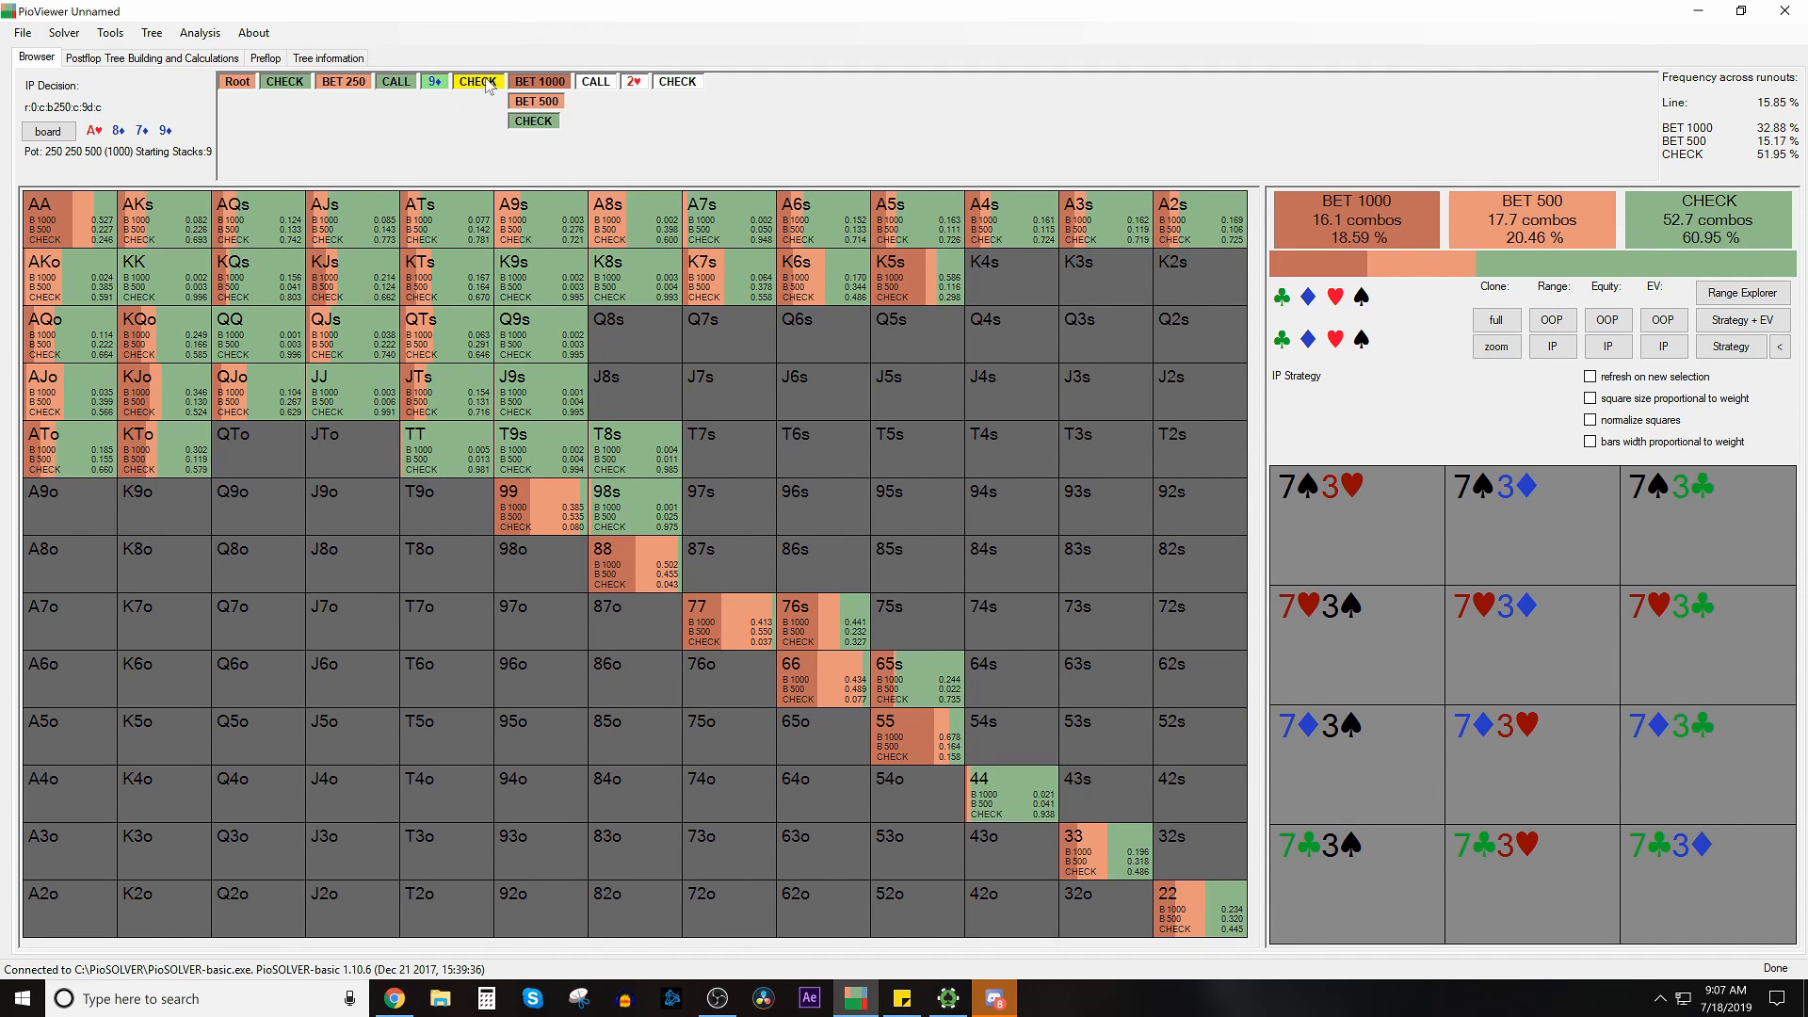
left_click(1731, 347)
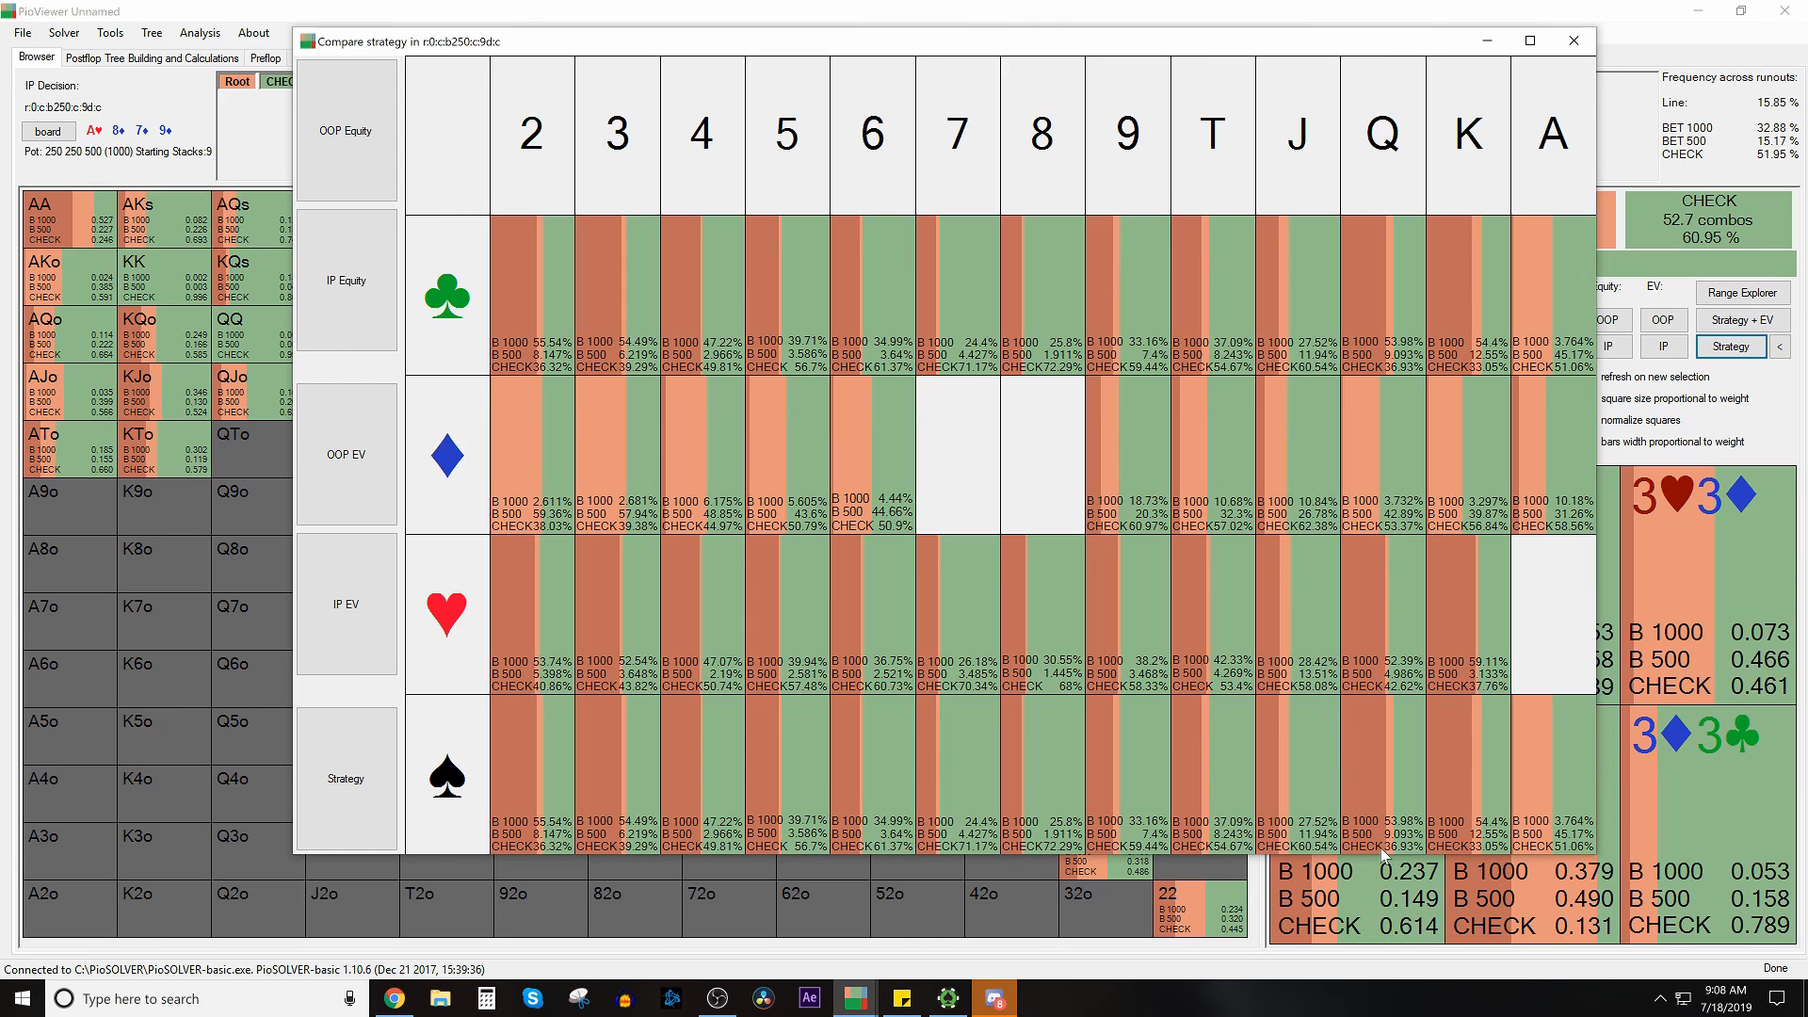
left_click(1574, 41)
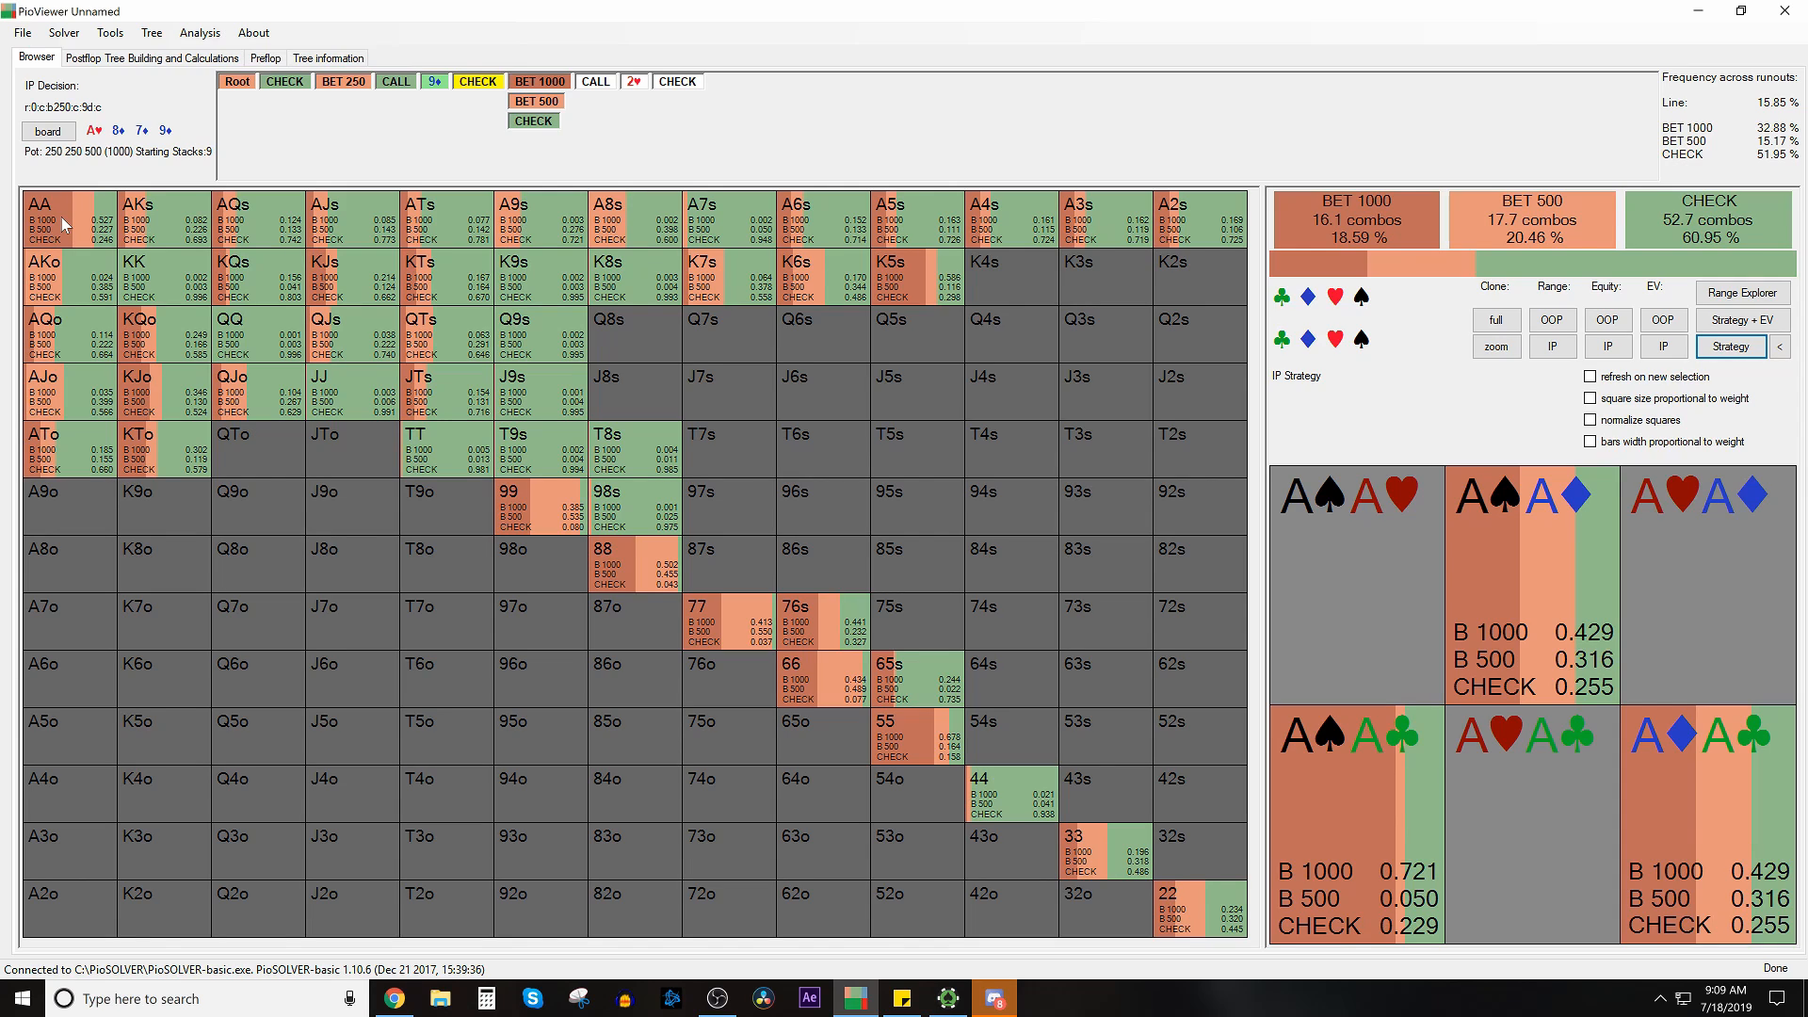
Step: Follow IP's turn BET 500 to the 2♥ river and display OOP's strategy with square size proportional to weight
left_click(558, 105)
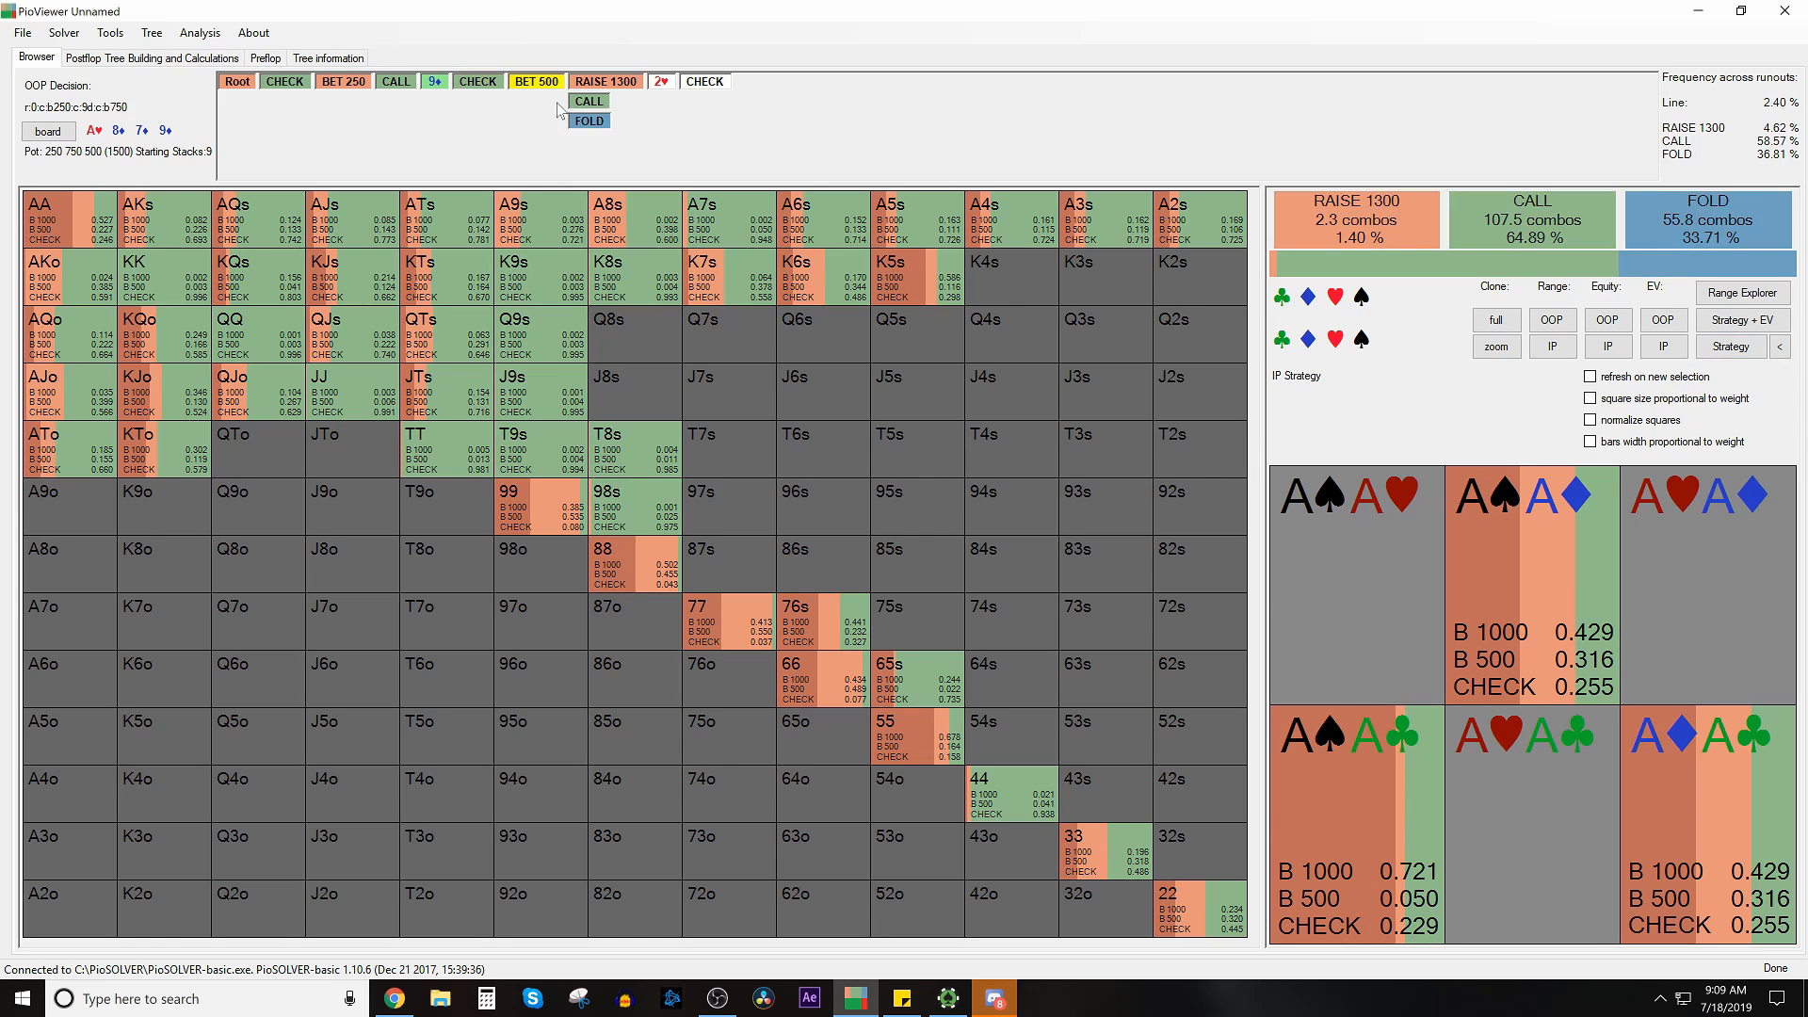
left_click(655, 85)
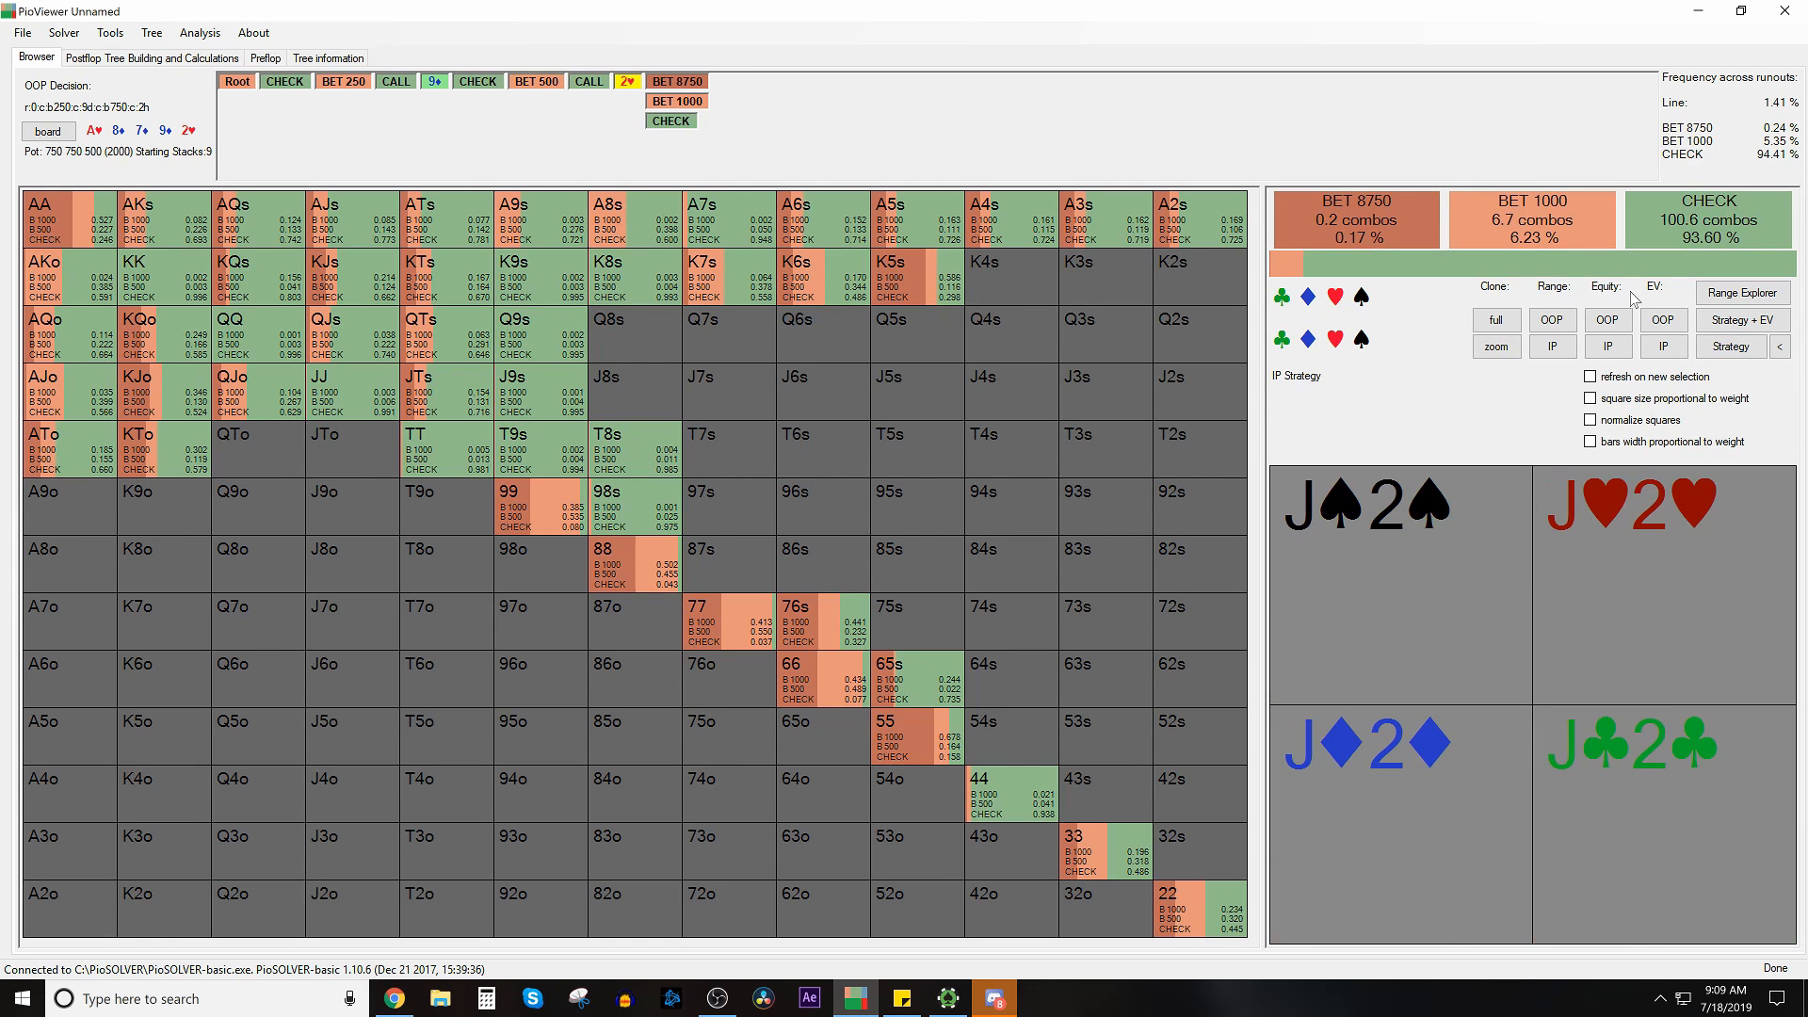
left_click(1733, 346)
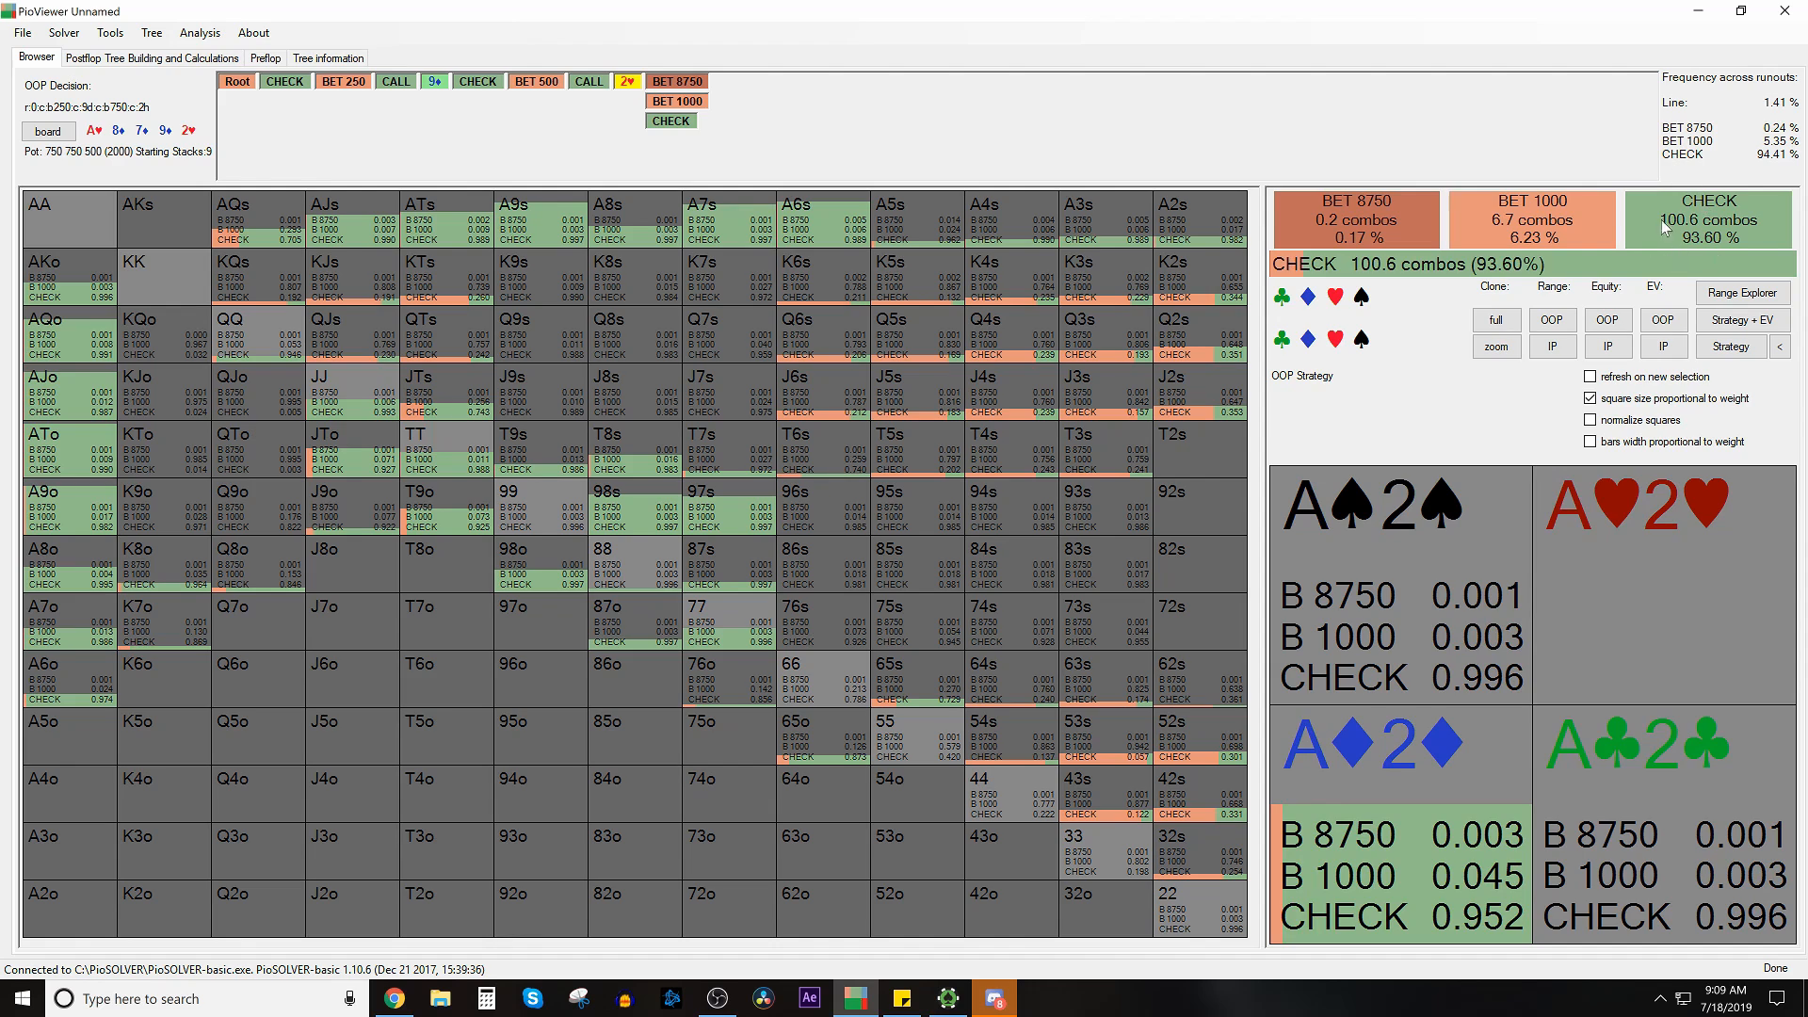
Step: Display IP's strategy after OOP's river check, with square size proportional to weight turned off
left_click(679, 124)
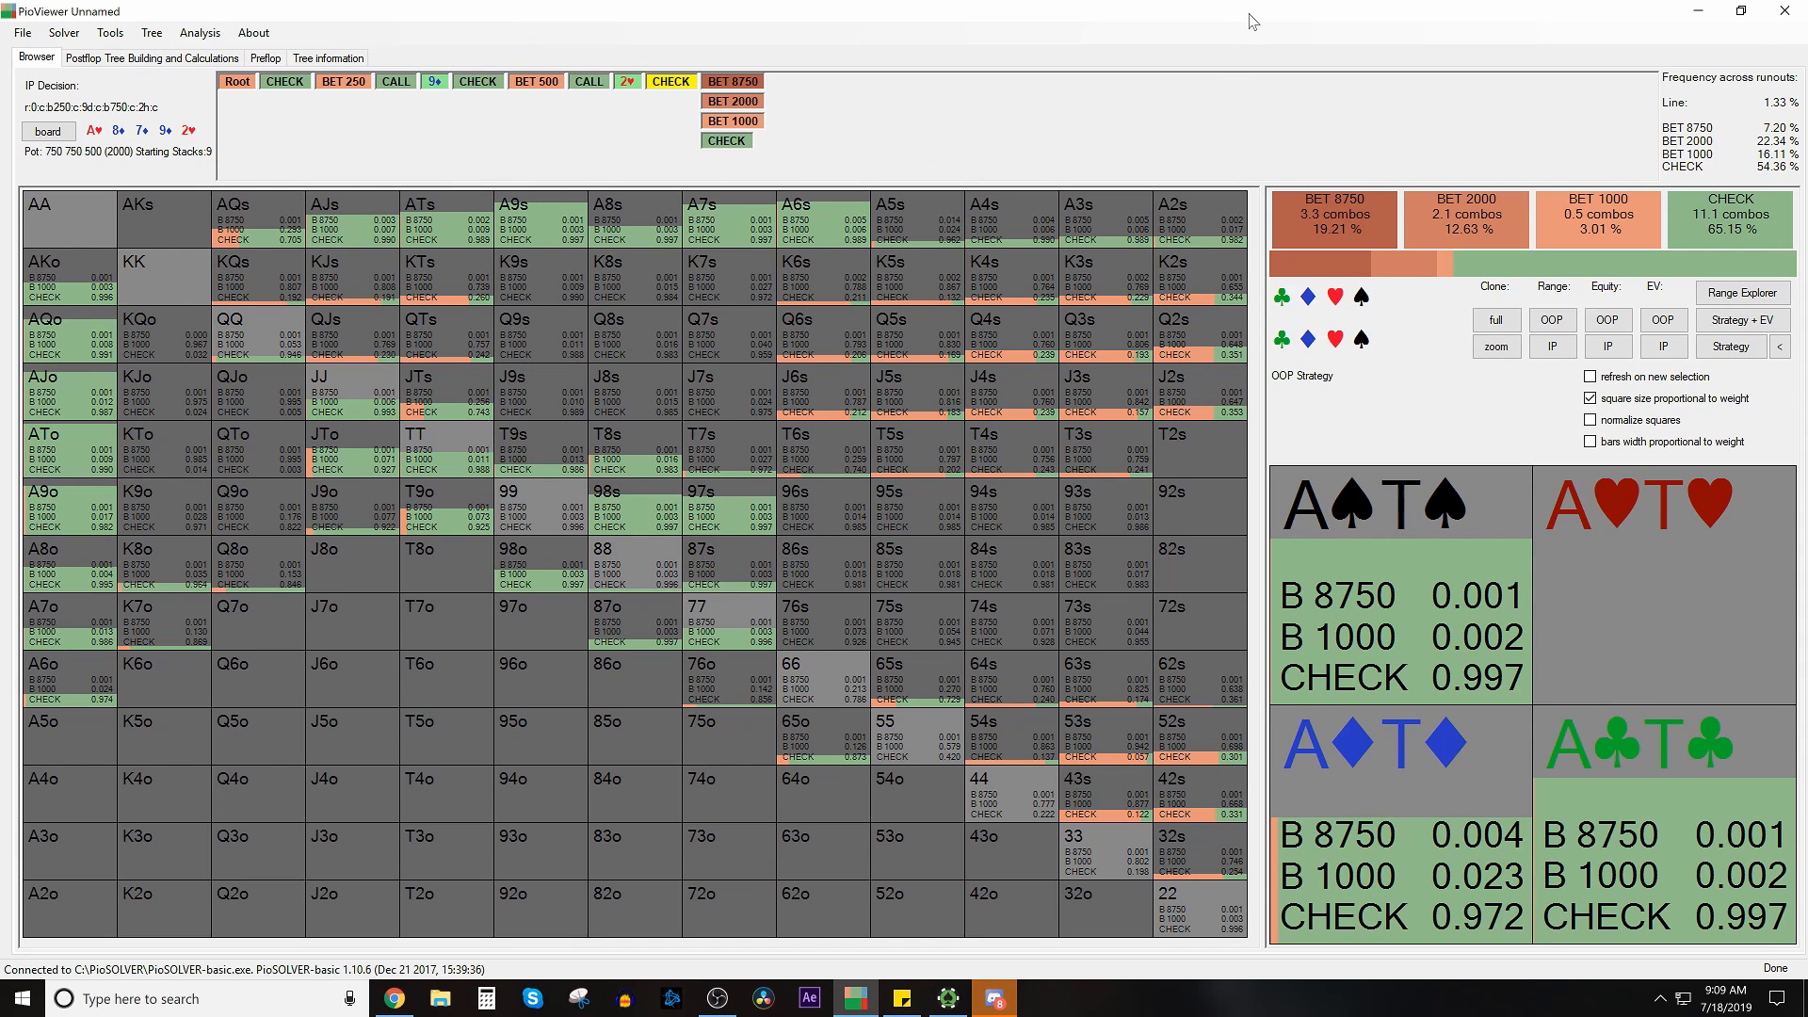
left_click(1736, 348)
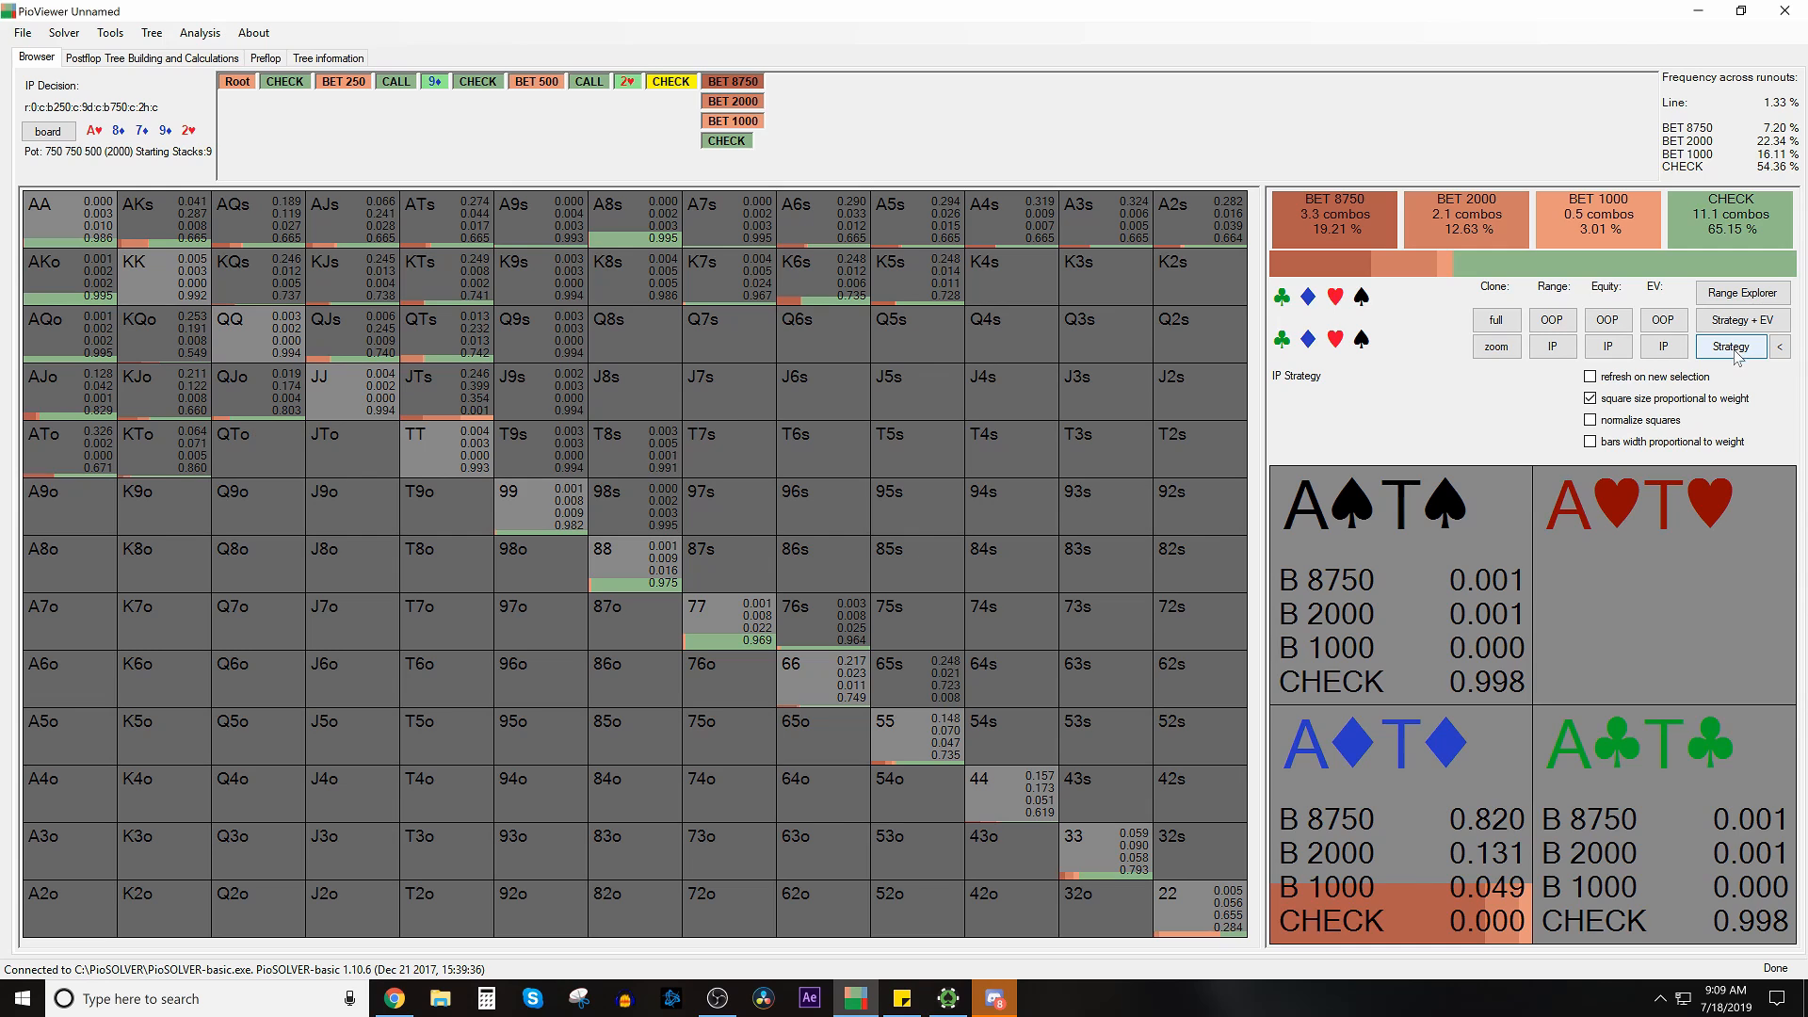
left_click(1589, 398)
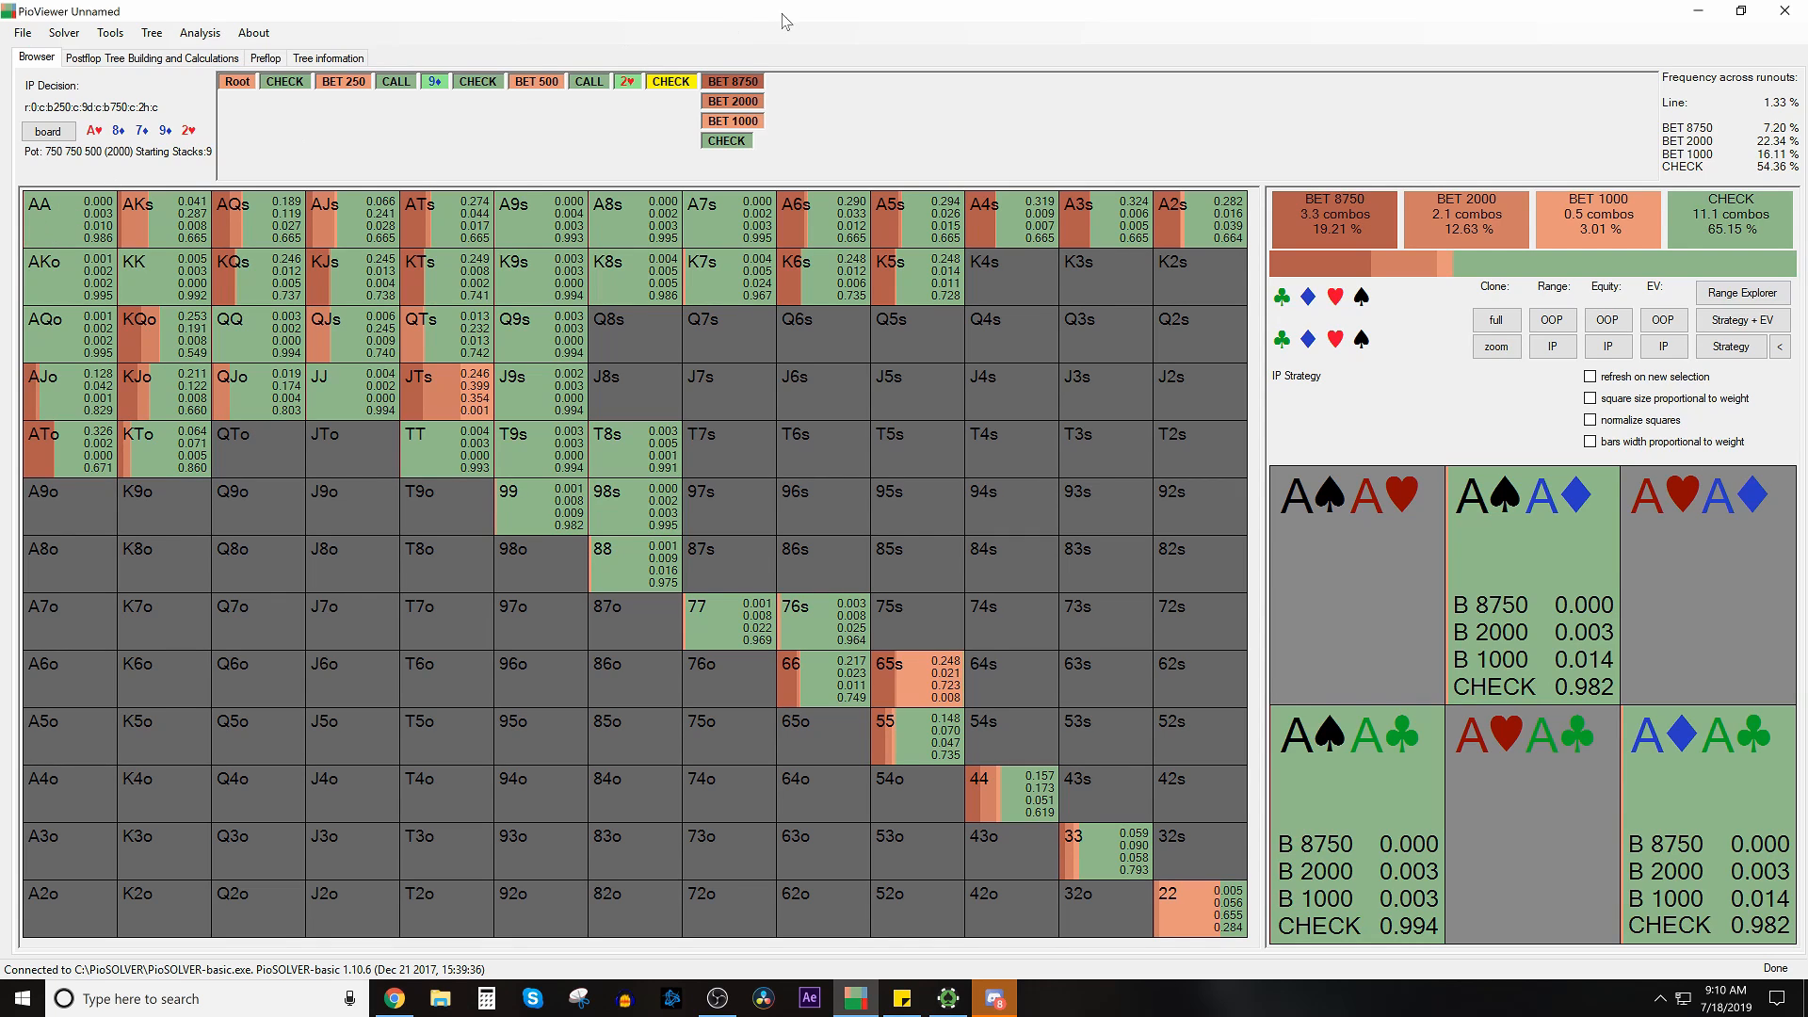
Step: Display OOP's strategy facing the river BET 2000, with square size proportional to weight turned on
left_click(730, 101)
left_click(1731, 346)
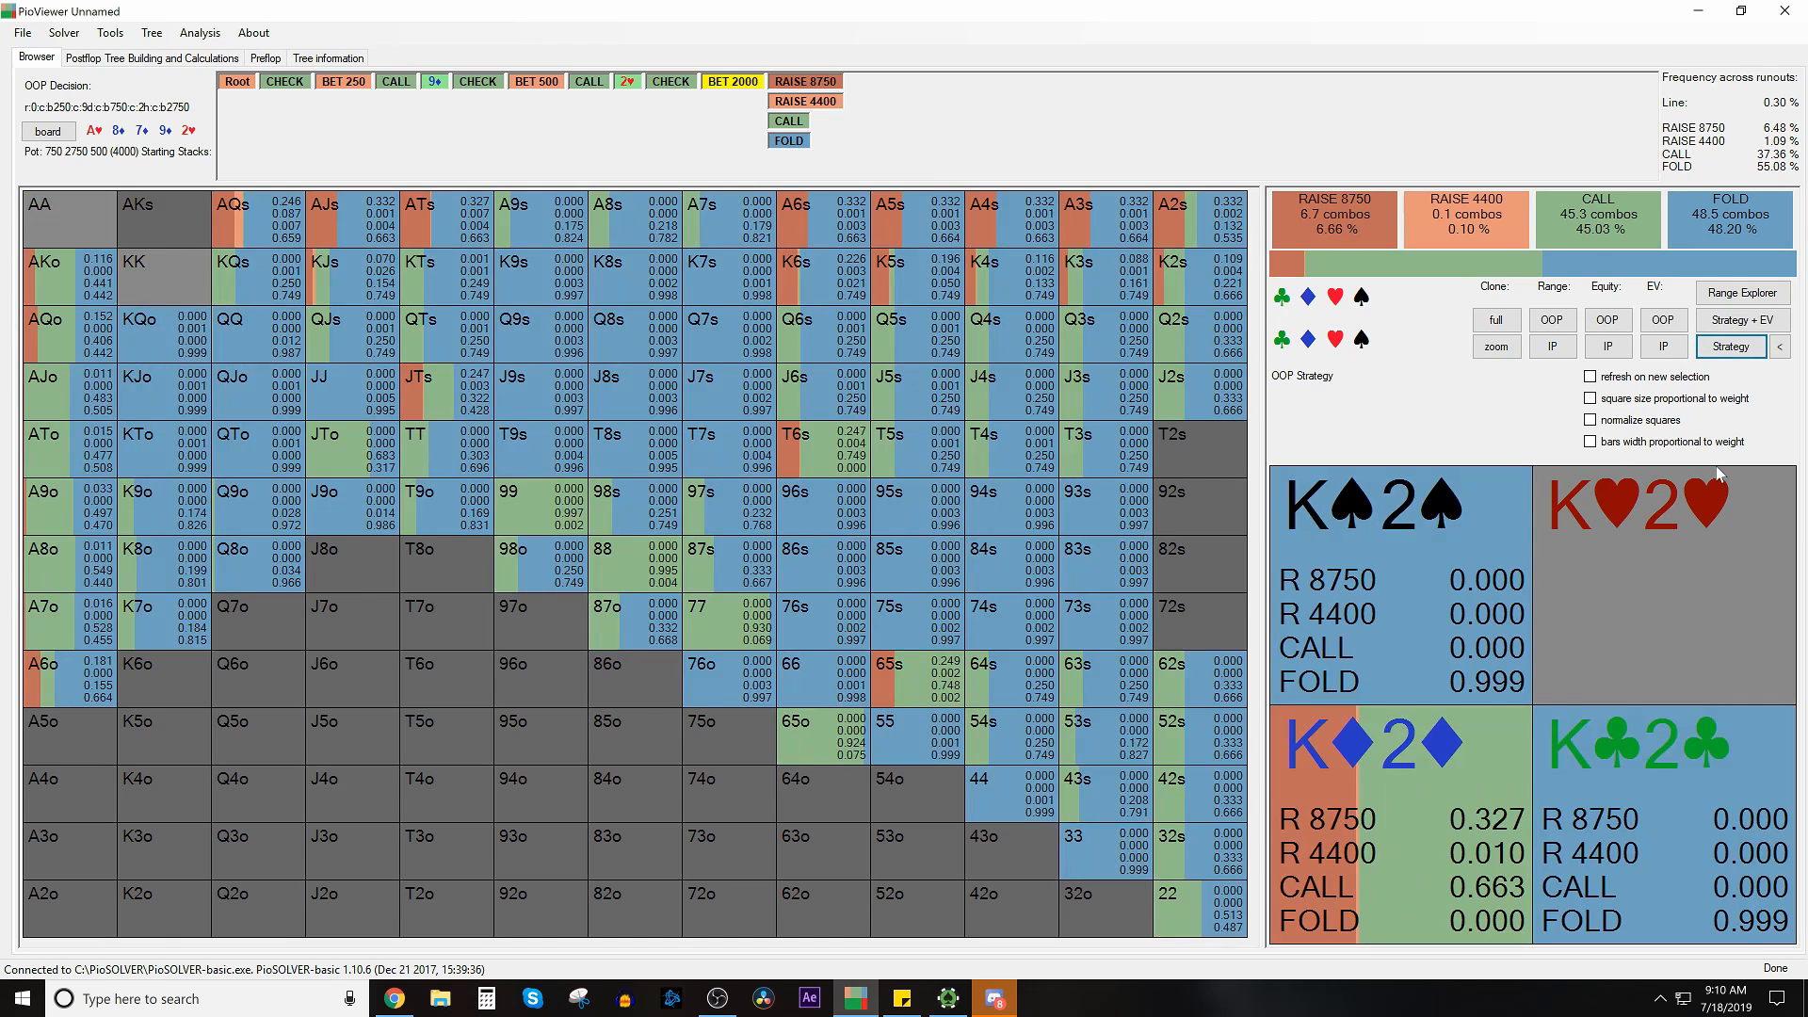
left_click(1591, 398)
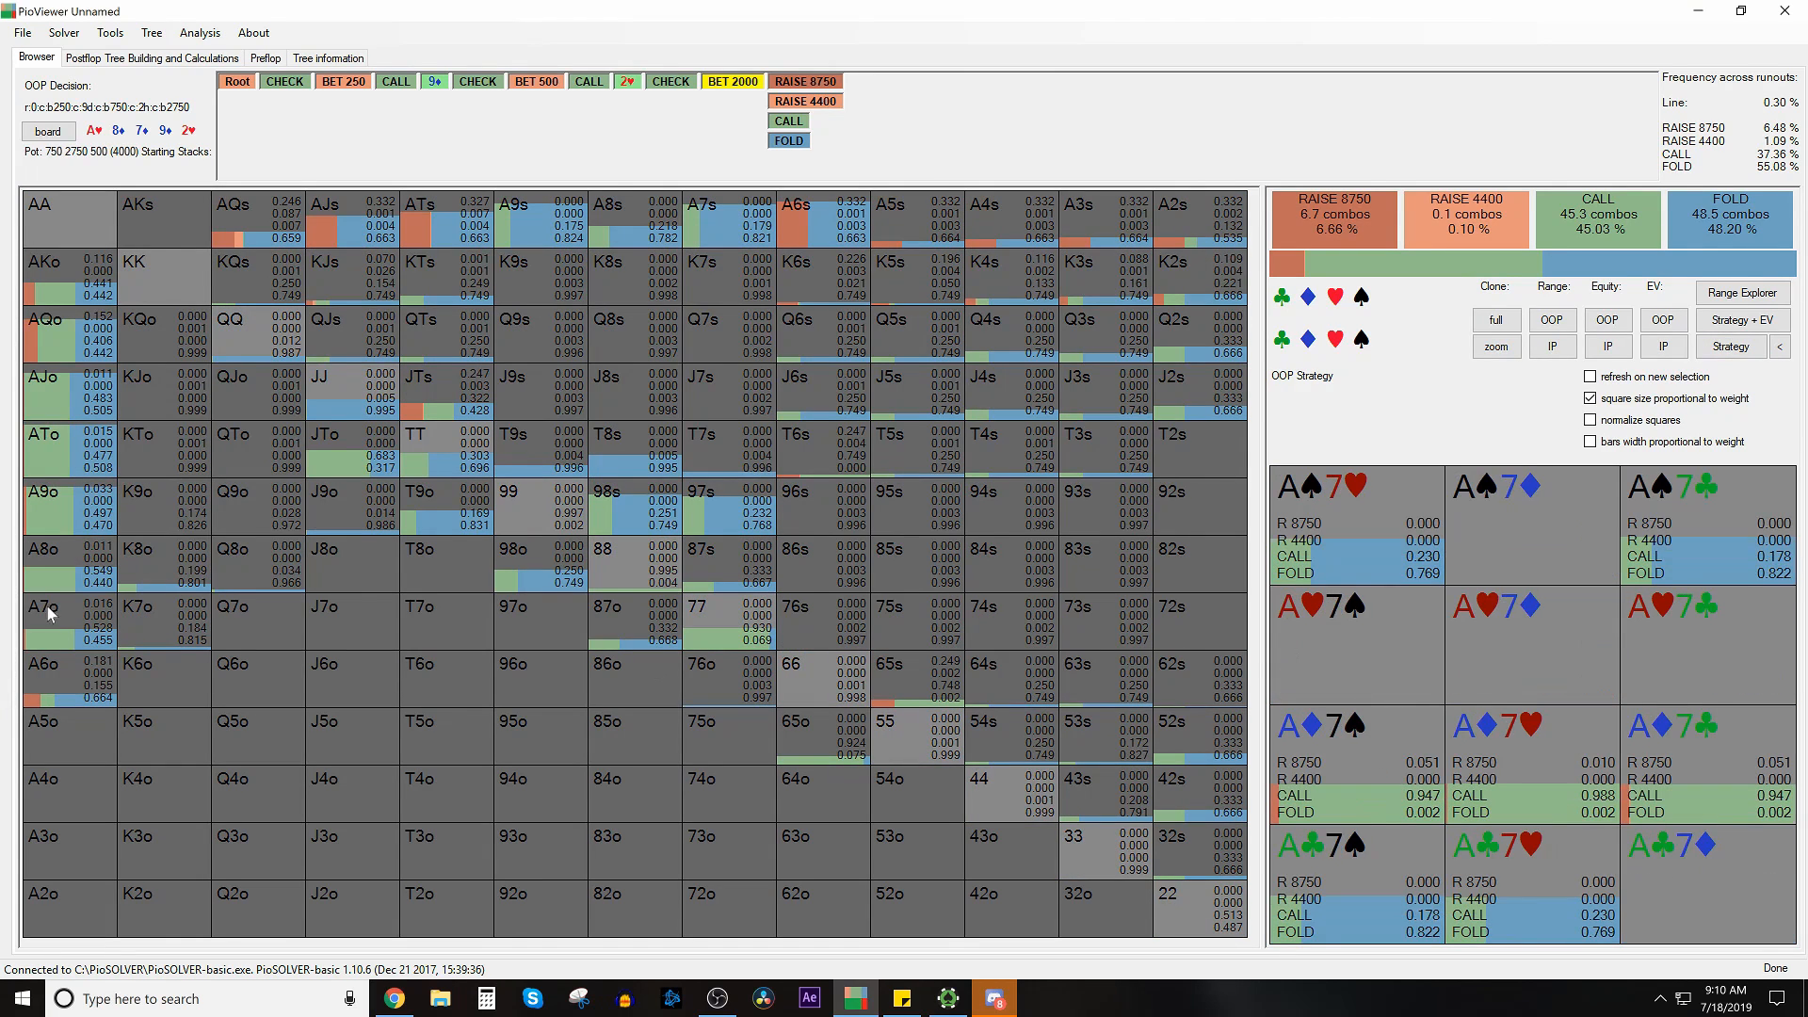